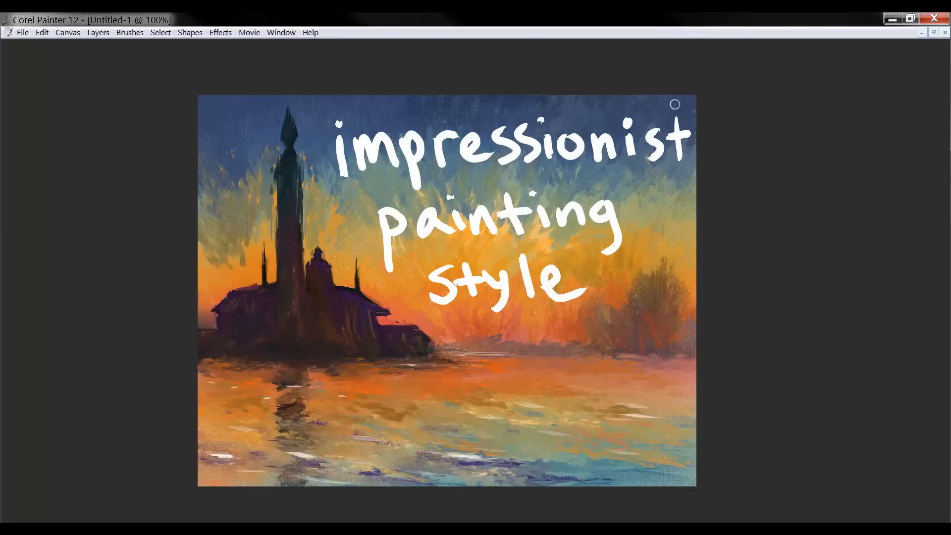
Step: Bring back the hidden palettes and toolbox around the painting
key("Tab")
left_click_drag(552, 223, 530, 246)
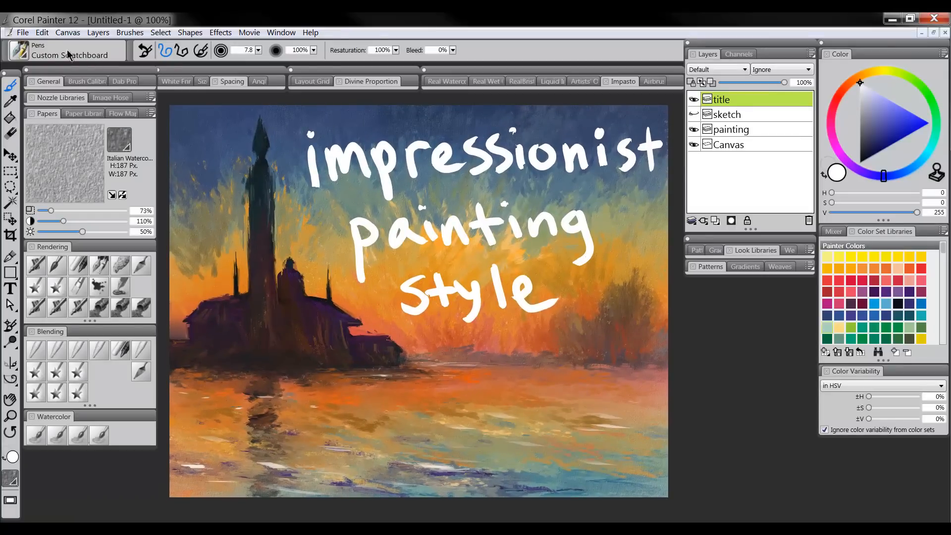
Step: Check the size and resolution settings offered for a new image, leaving without creating one
left_click(22, 32)
left_click(30, 43)
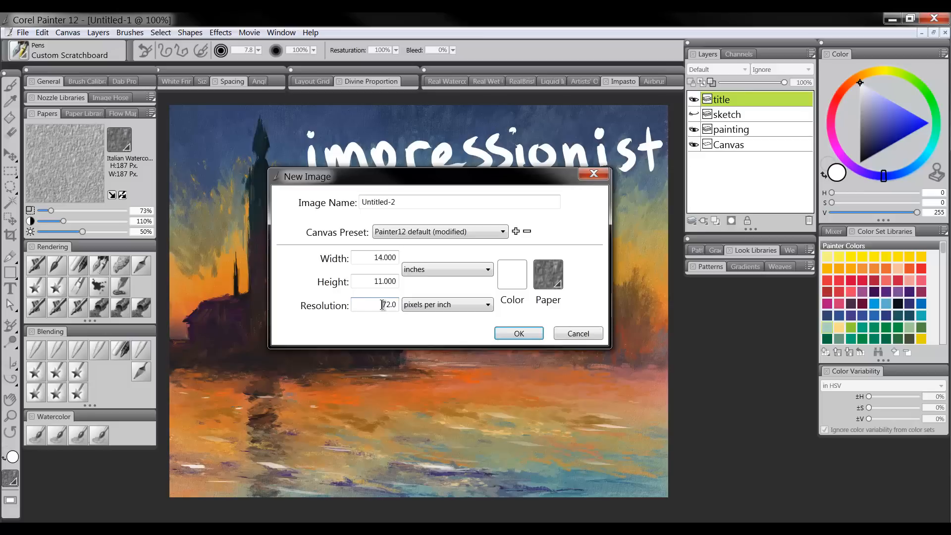
left_click(579, 333)
left_click_drag(584, 304, 587, 303)
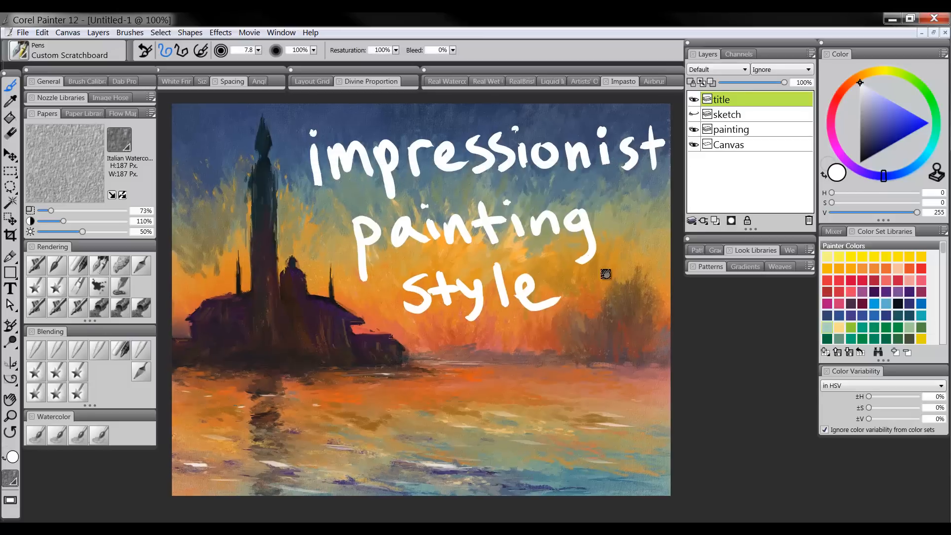
Step: Hide the title layer and examine the finished painting's sky, buildings and water up close
left_click(694, 101)
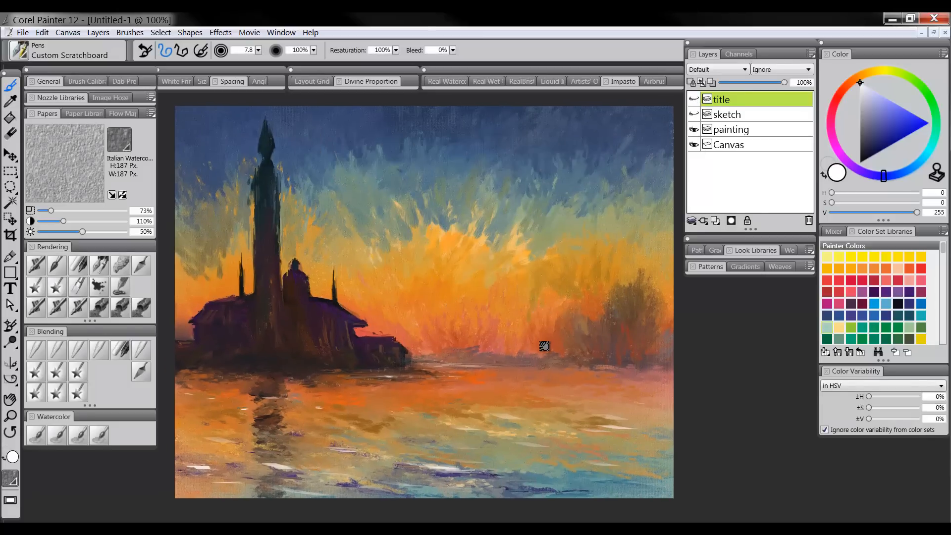
left_click(10, 417)
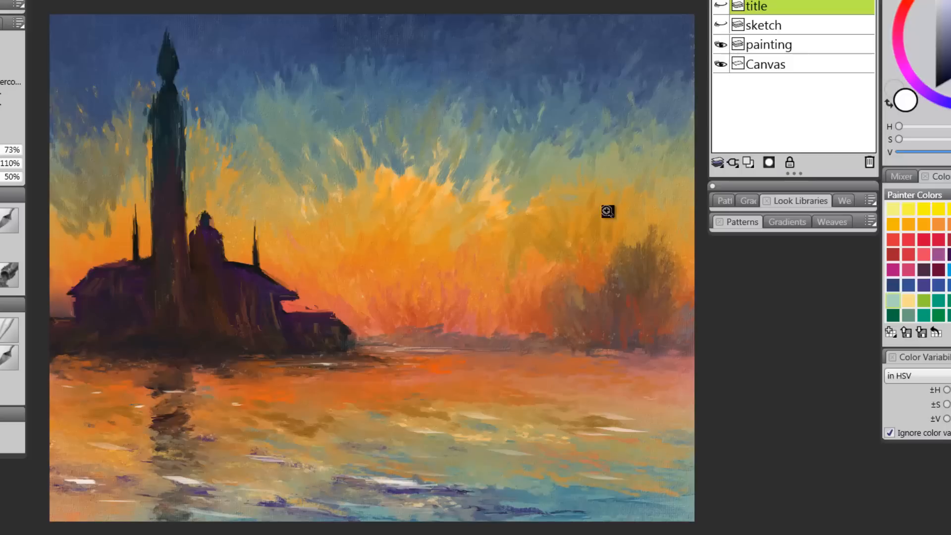
left_click_drag(578, 248, 583, 241)
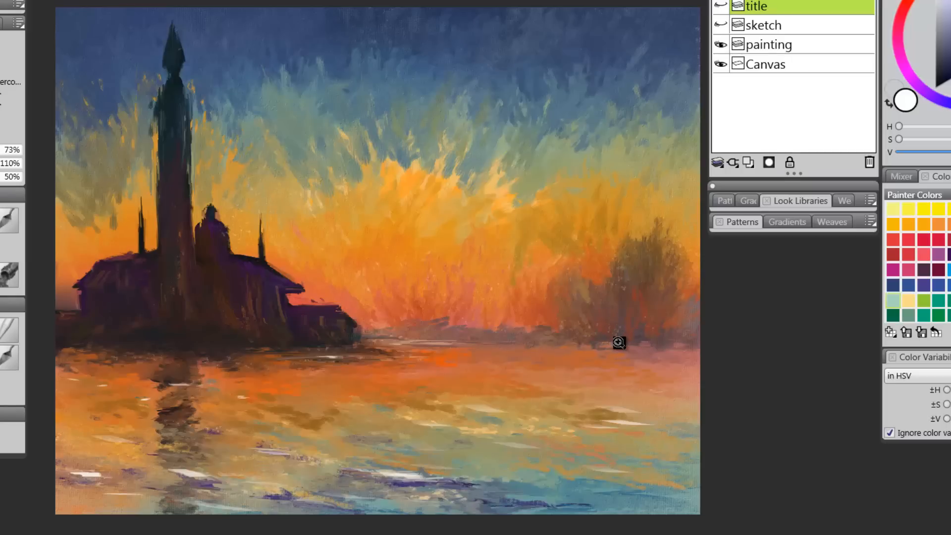
left_click_drag(400, 395, 404, 397)
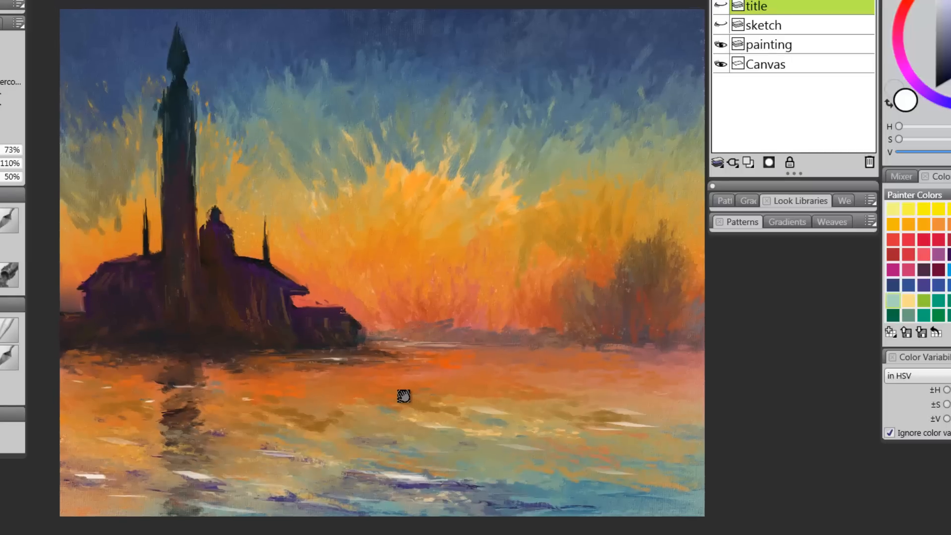
left_click(436, 135)
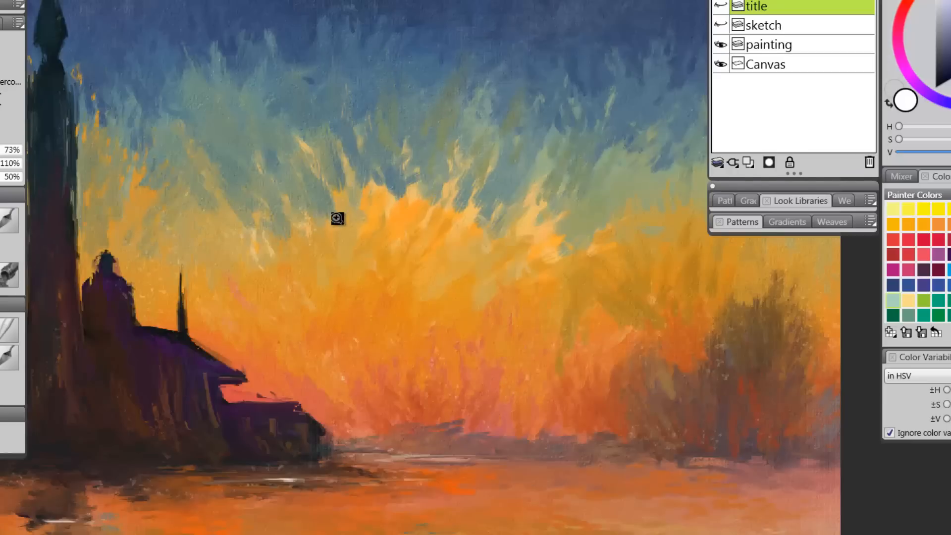
left_click(504, 299, "alt")
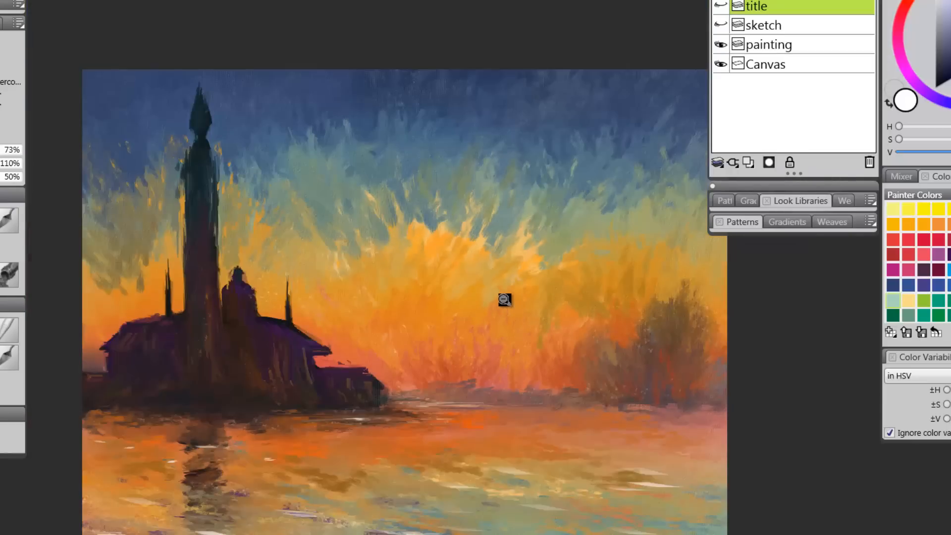
mouse_move(488, 320)
left_mouse_down()
mouse_move(478, 278)
mouse_move(448, 263)
left_mouse_up()
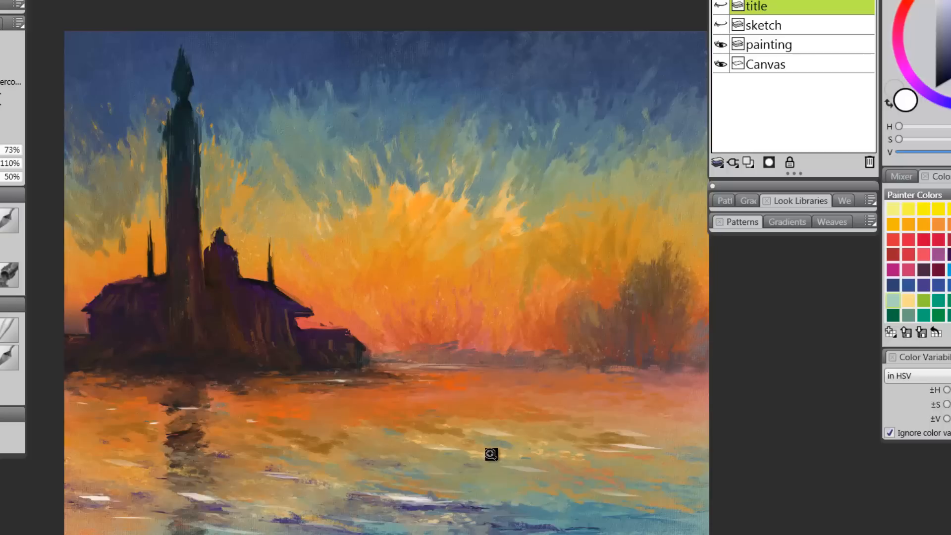
mouse_move(491, 454)
left_mouse_down()
mouse_move(484, 440)
mouse_move(501, 430)
left_mouse_up()
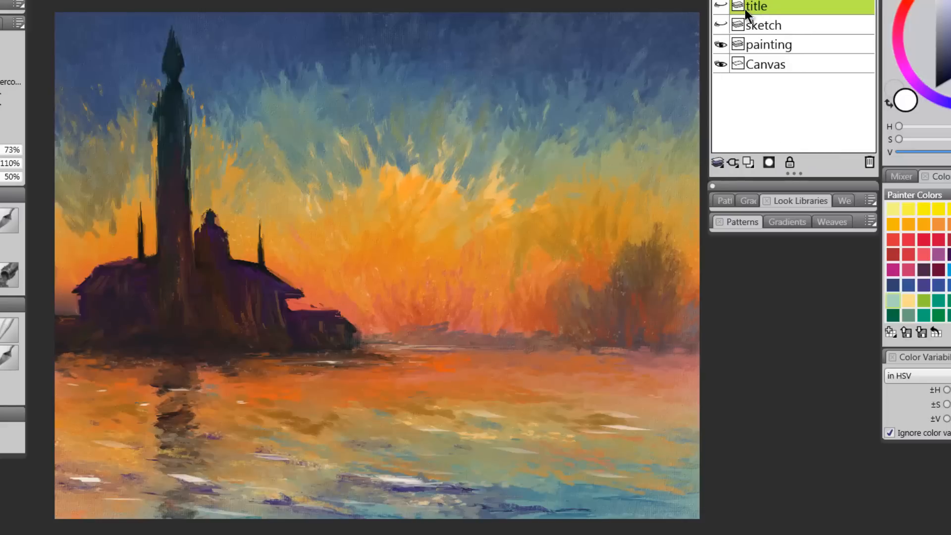
Step: Hide the painting layer, show the sketch layer, and set the sketch layer's composite method to Multiply
left_click(722, 45)
left_click(721, 24)
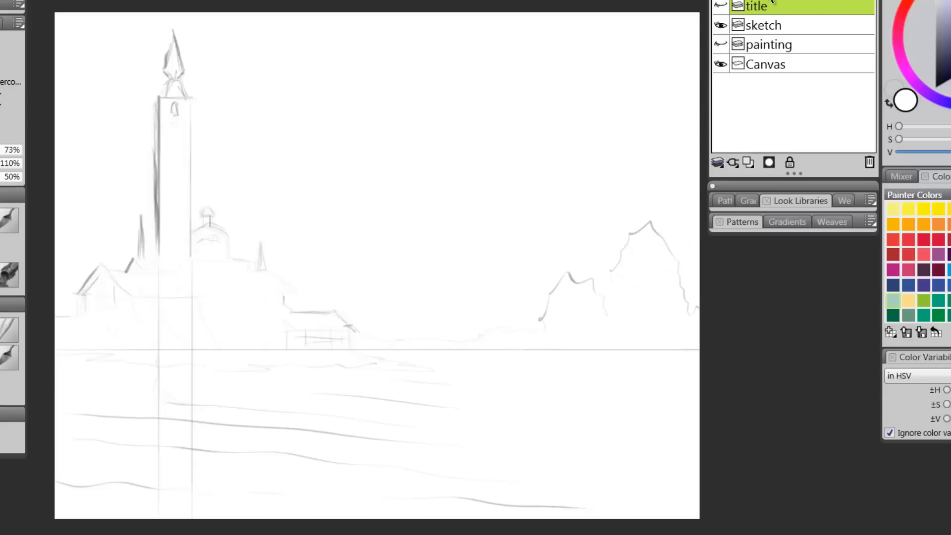
left_click(774, 28)
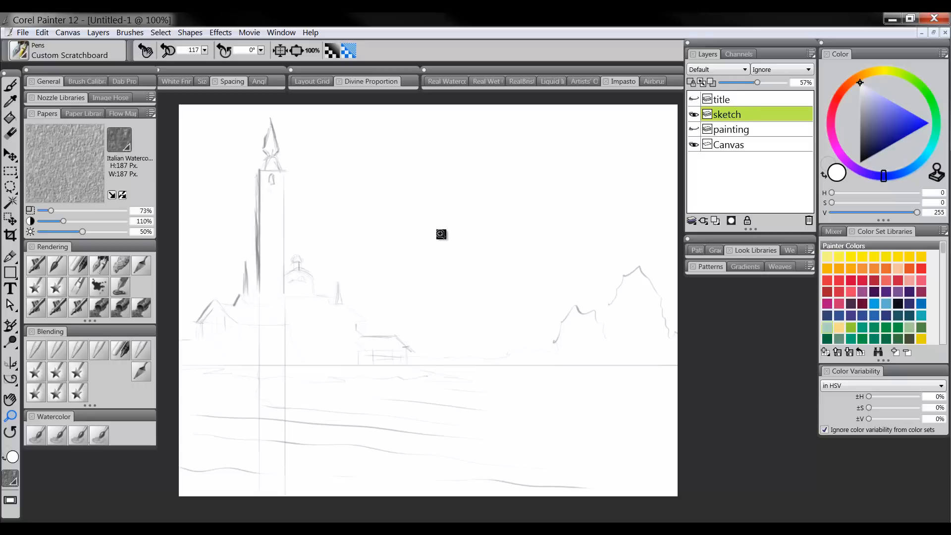
left_click(719, 71)
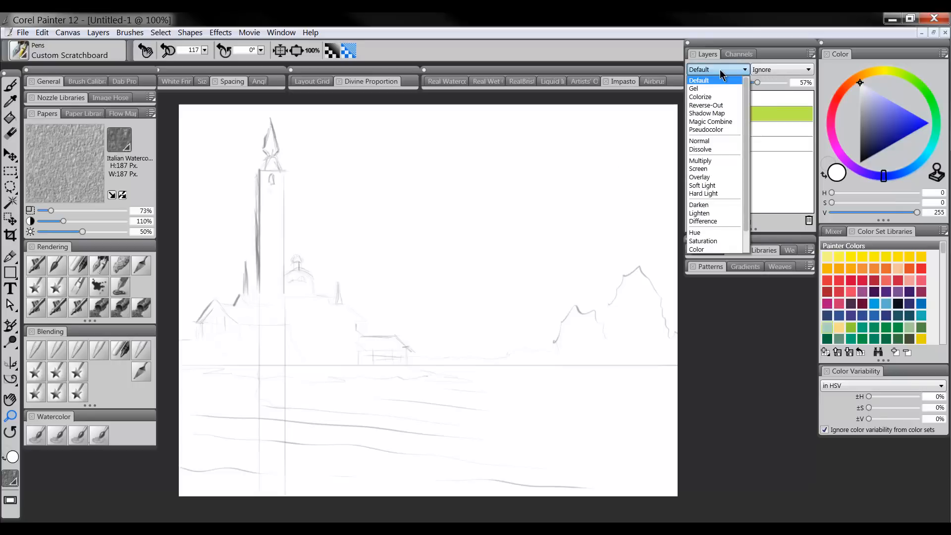
left_click(700, 161)
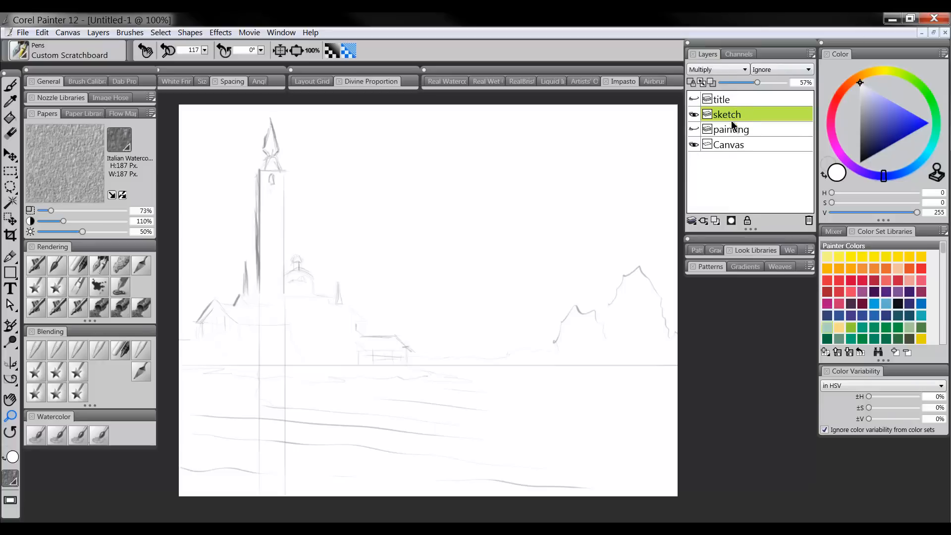
Step: Move the painting layer above the title layer and make Canvas the active layer
left_click(738, 145)
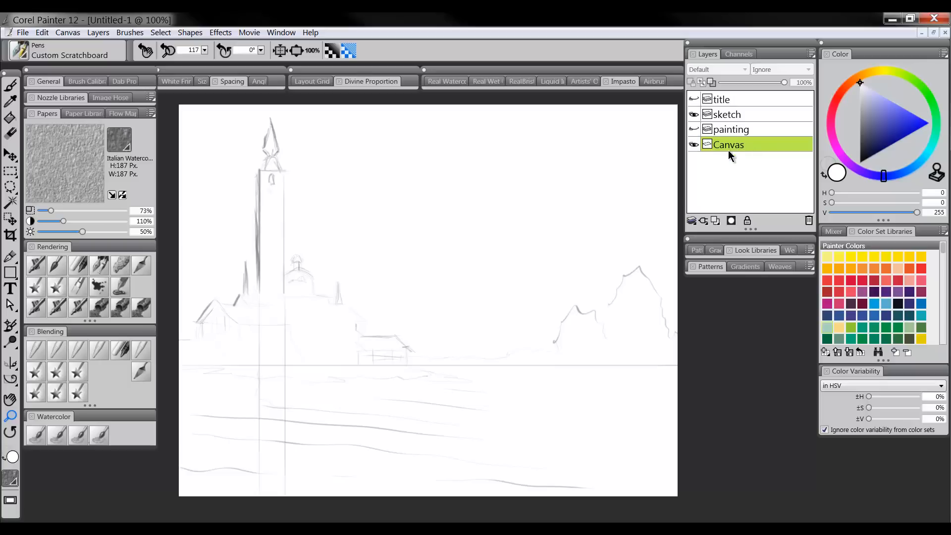
left_click(729, 128)
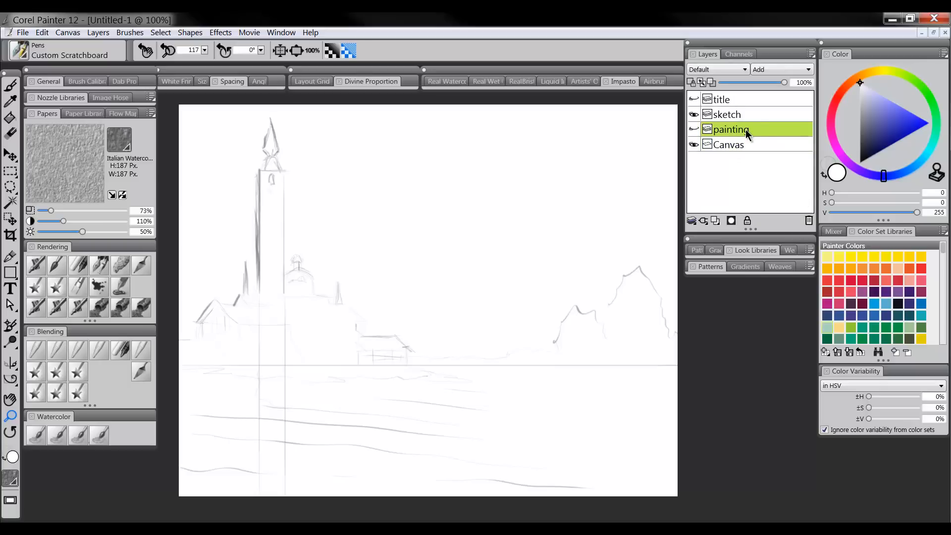
left_click_drag(746, 131, 751, 99)
left_click(746, 145)
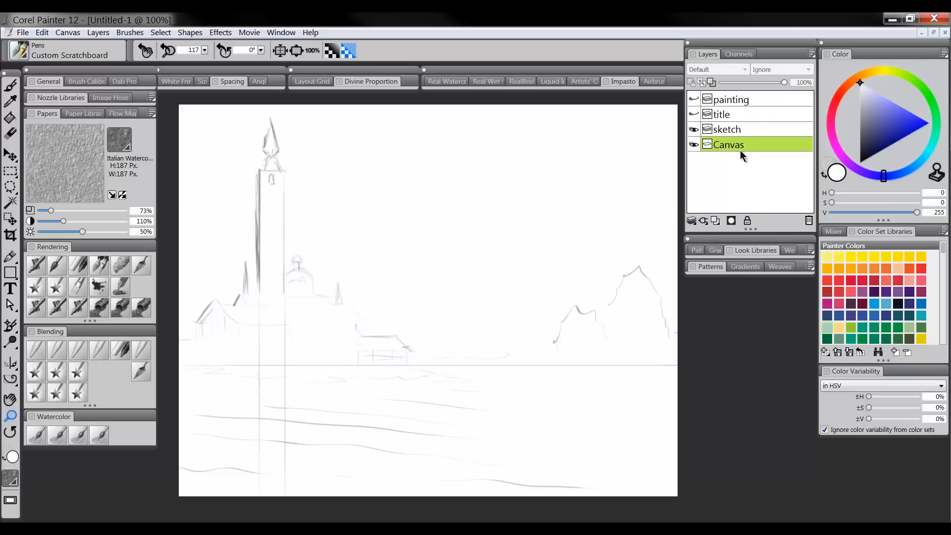
left_click_drag(485, 299, 481, 296)
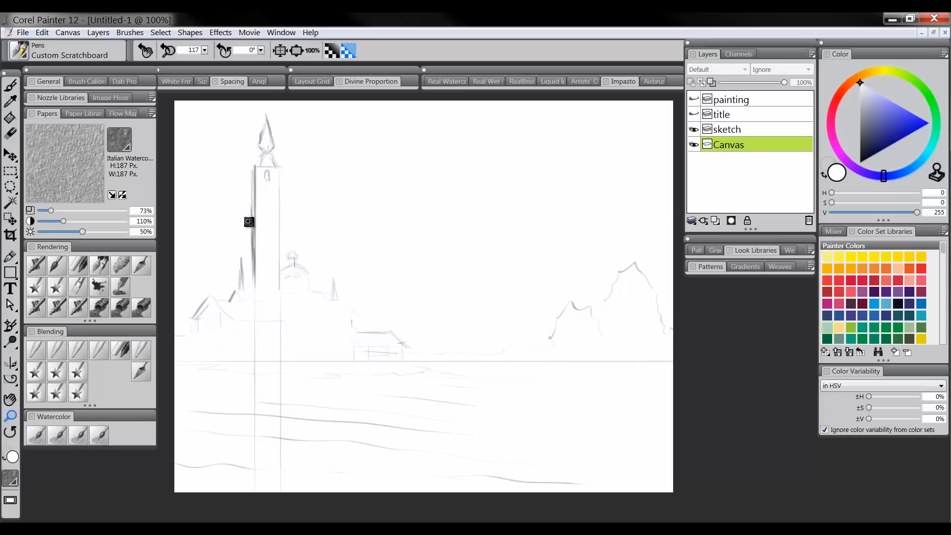
Step: Choose the Paint Bucket and pick a pale peach fill color
left_click(10, 119)
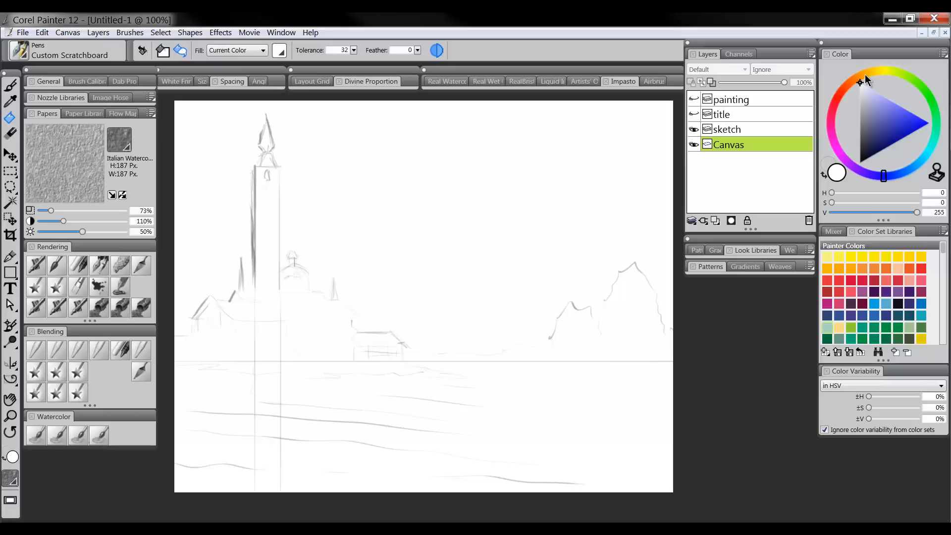
left_click_drag(865, 74, 872, 98)
left_click(877, 99)
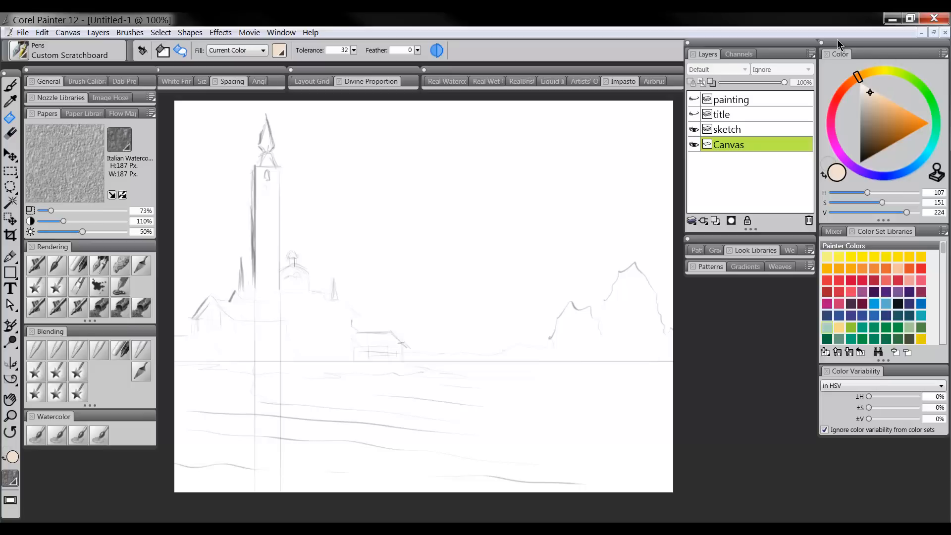
Step: Restore the maximized document to a floating window and move it clear of the palettes
left_click(934, 32)
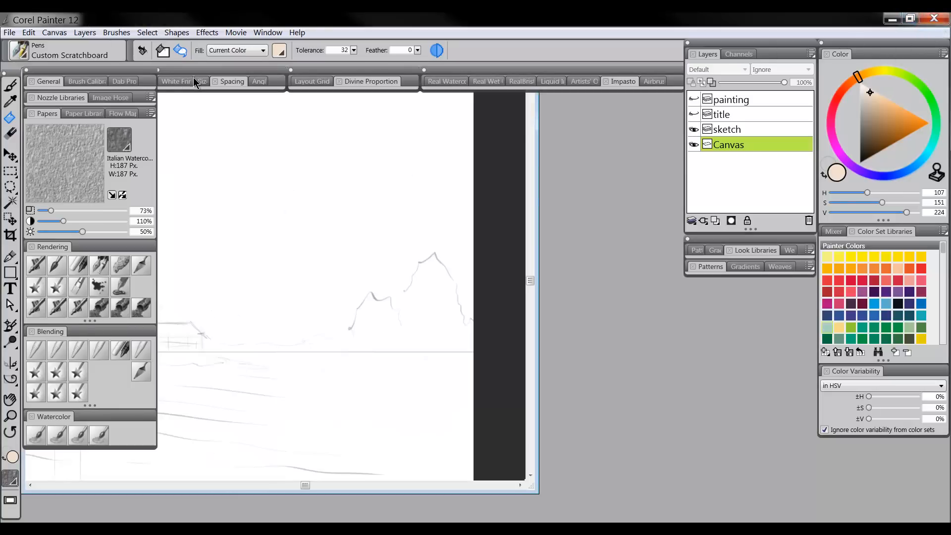
key("Tab")
left_click_drag(140, 59, 261, 135)
key("Tab")
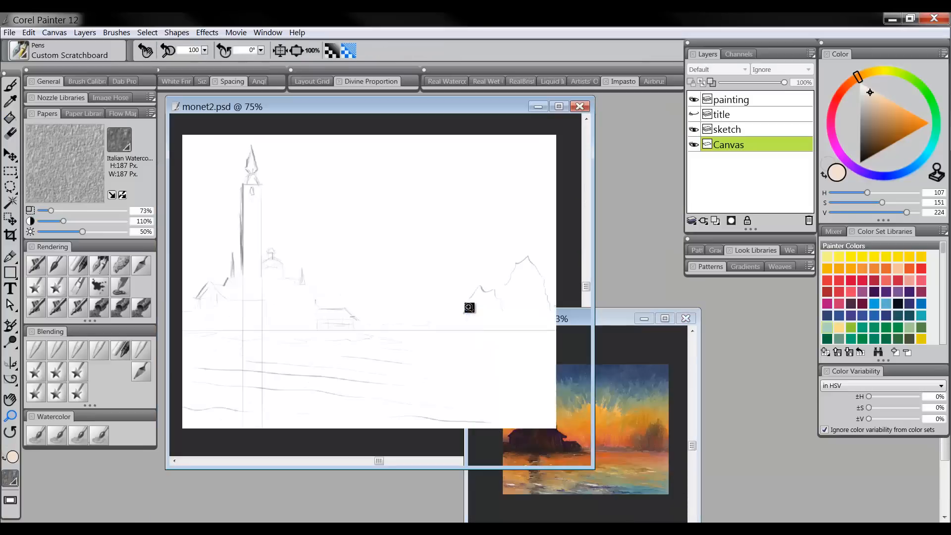
Step: Shrink the monet1.psd window around the finished painting and place it beside the monet2.psd window as a reference
left_click(469, 307)
left_click(541, 319)
left_click_drag(467, 309, 479, 364)
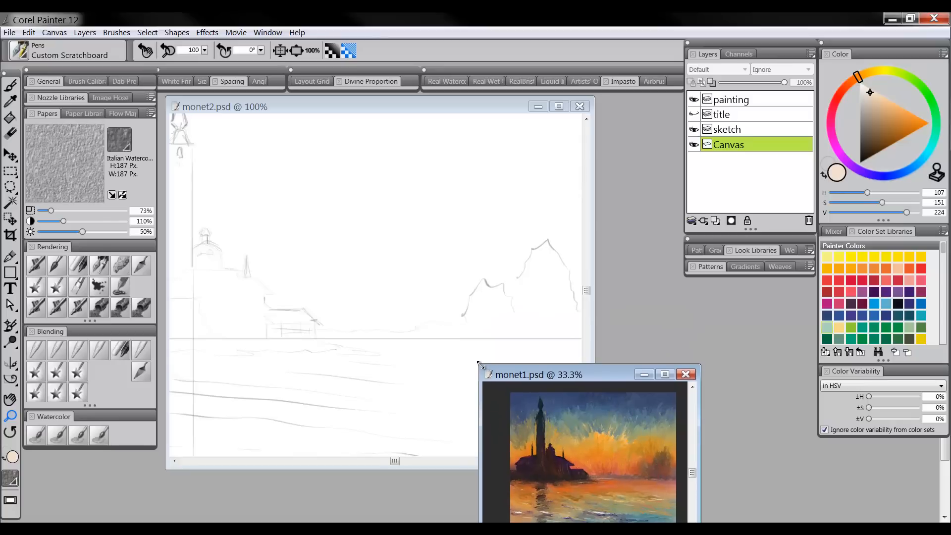
left_click_drag(567, 425, 558, 424)
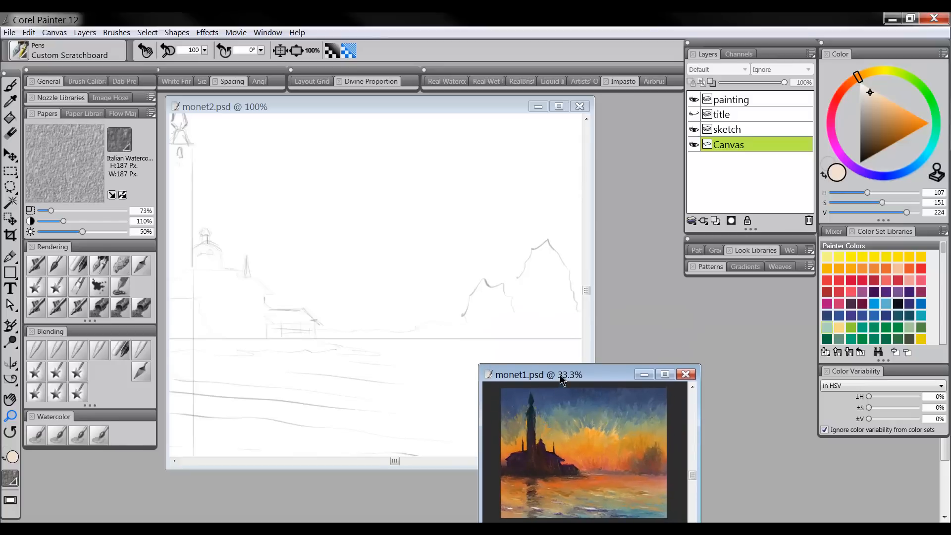
left_click_drag(562, 379, 677, 294)
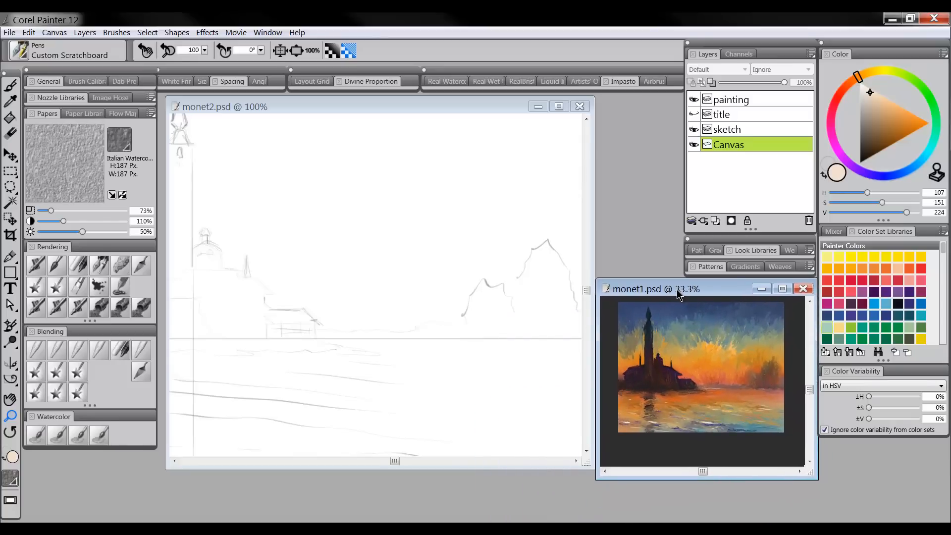
left_click_drag(673, 343, 688, 374)
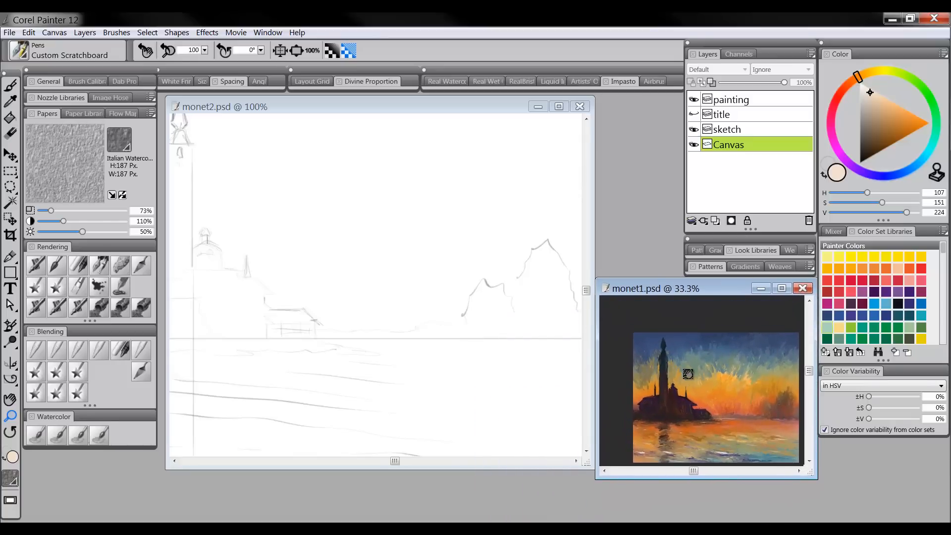
left_click_drag(625, 293, 616, 323)
mouse_move(688, 374)
left_mouse_down()
mouse_move(669, 364)
mouse_move(674, 354)
left_mouse_up()
left_click_drag(611, 317, 611, 308)
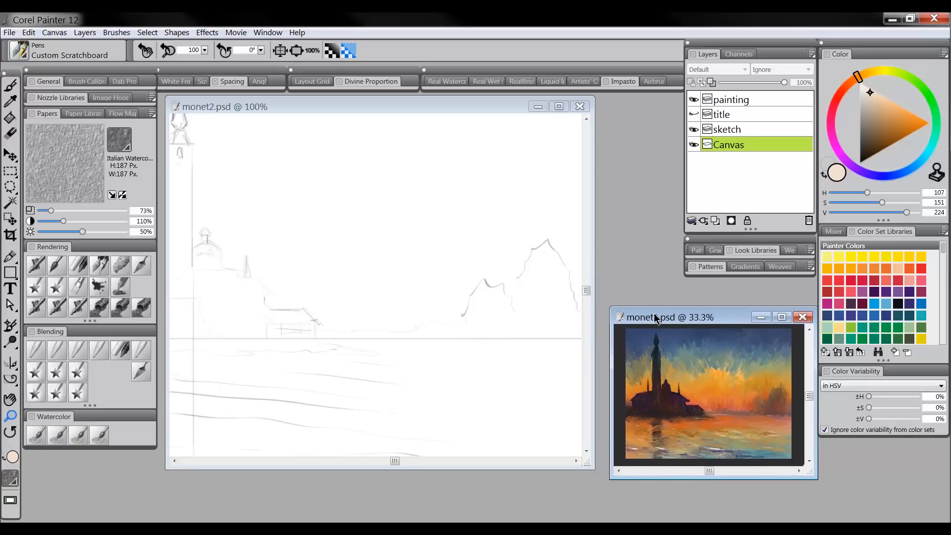
Step: Fill the Canvas layer of monet2.psd with a light tan, H 113, S 112, V 201, using the Paint Bucket
left_click(435, 104)
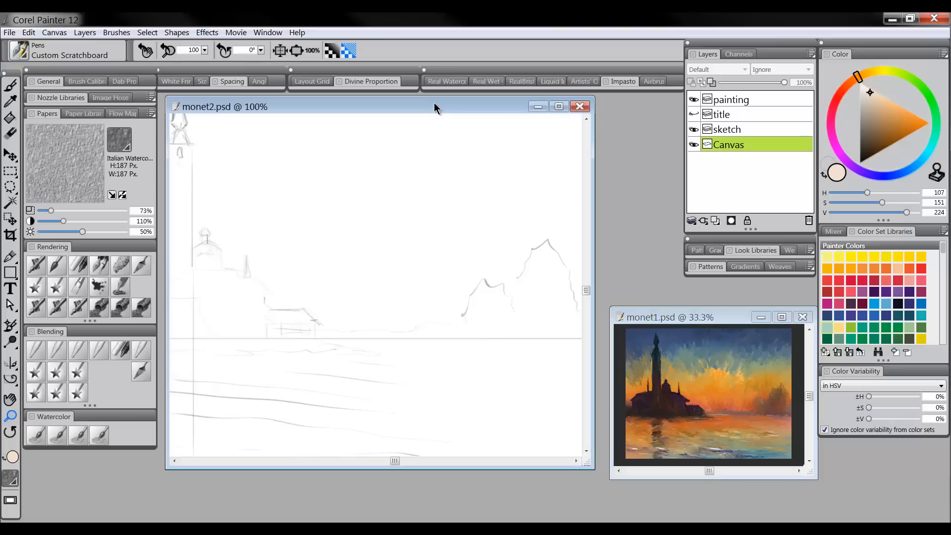
key("ctrl+minus")
left_click_drag(389, 284, 410, 298)
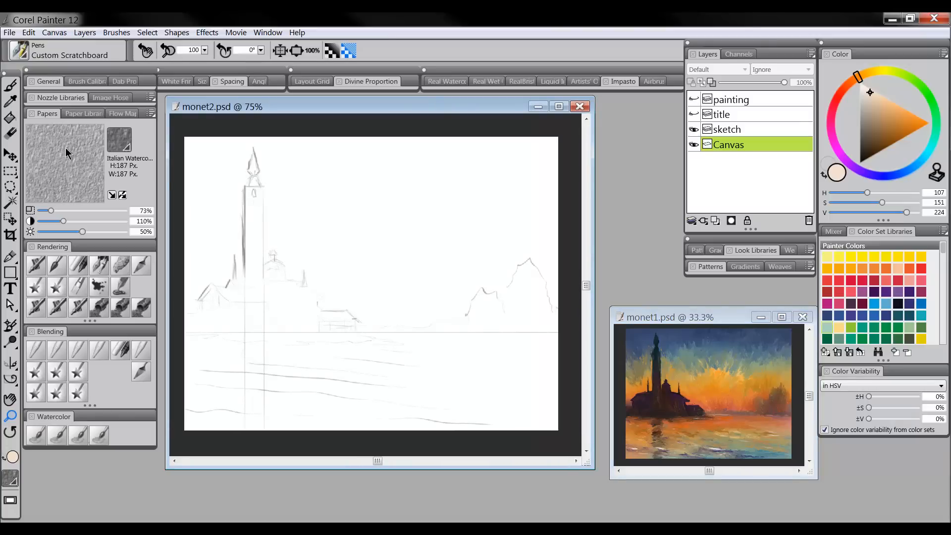
left_click(10, 118)
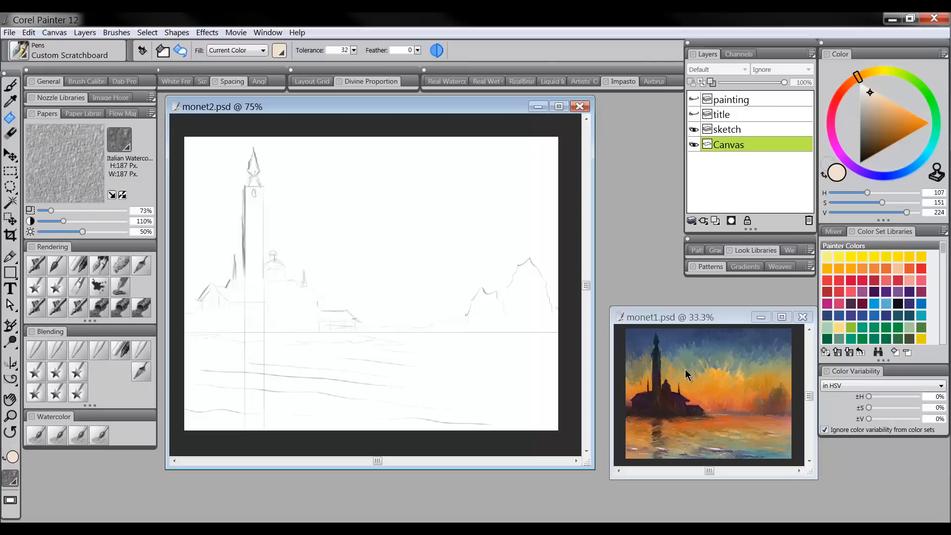
left_click(868, 83)
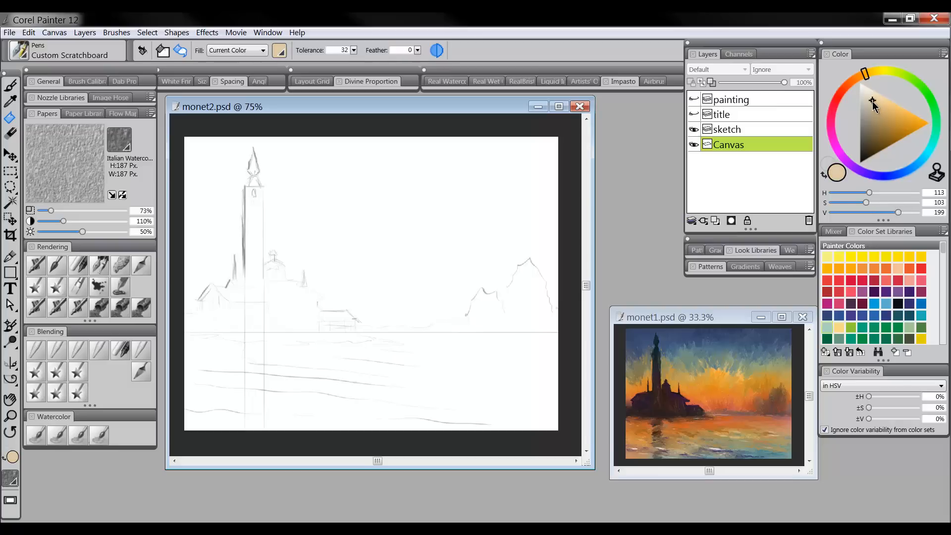
left_click(873, 100)
left_click(419, 211)
left_click_drag(463, 303, 469, 302)
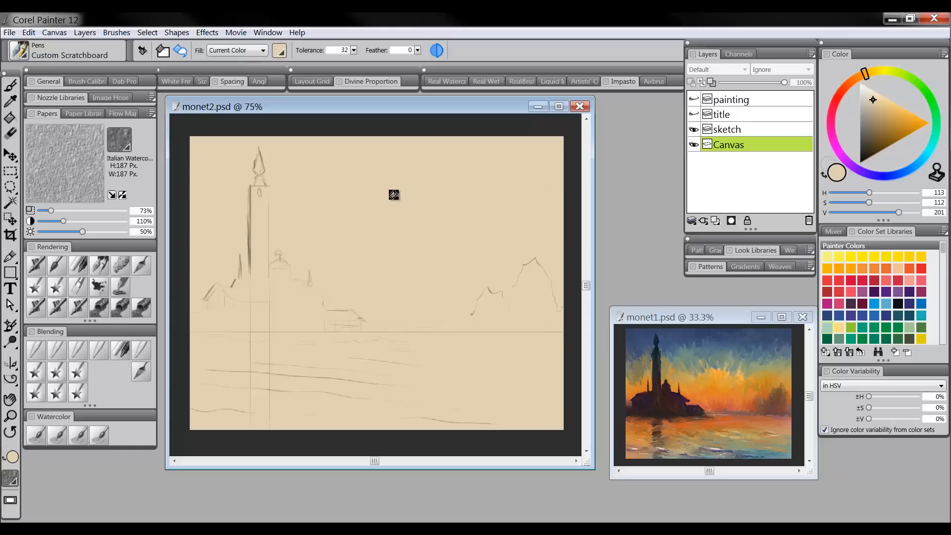
Step: Airbrush a dark blue band, H 243, S 112, V 81, across the top of the sky using the Digital Airbrush at size 131.8
left_click(37, 265)
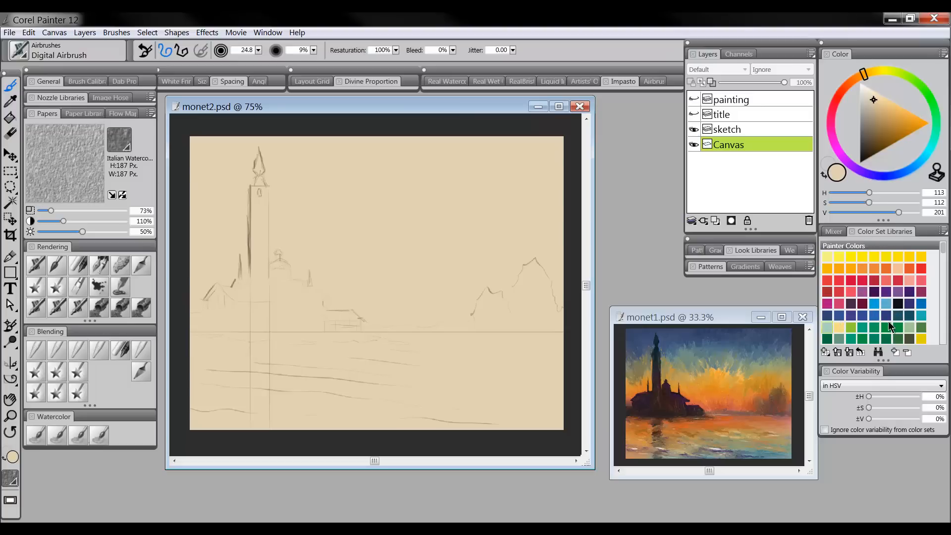
left_click(828, 316)
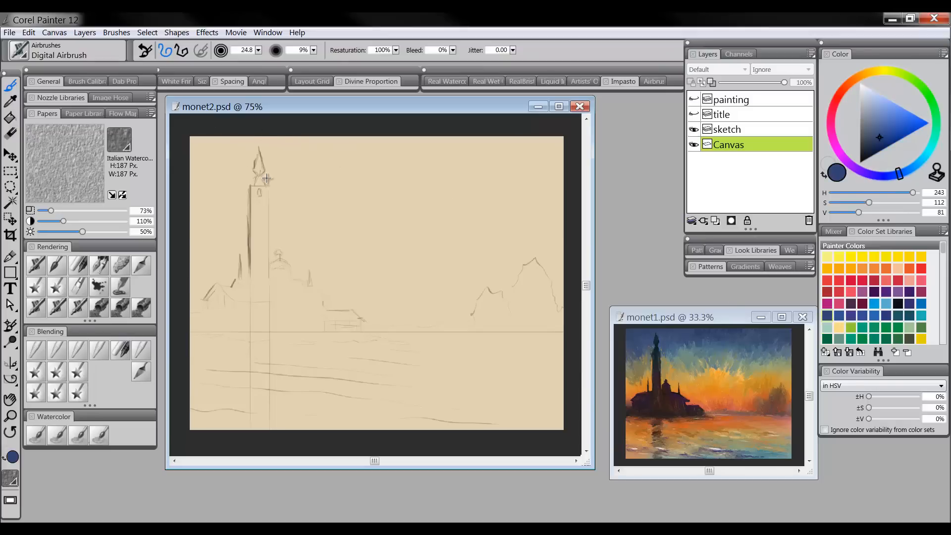
mouse_move(227, 148)
left_mouse_down()
mouse_move(213, 149)
mouse_move(501, 139)
mouse_move(431, 131)
mouse_move(548, 163)
mouse_move(244, 159)
mouse_move(340, 128)
mouse_move(302, 159)
mouse_move(484, 174)
mouse_move(155, 199)
left_mouse_up()
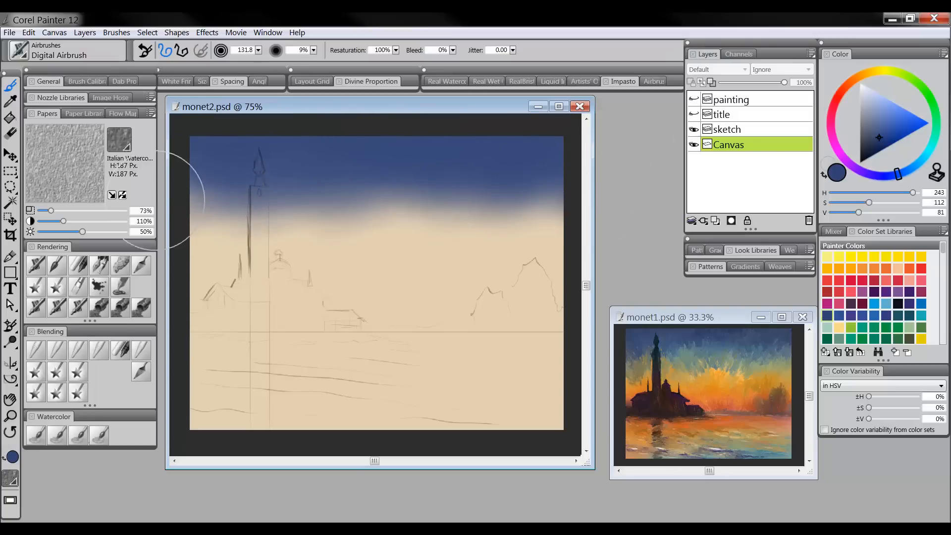
Step: Airbrush a saturated blue band below the dark blue sky, and fade it downward with a lighter blue
left_click(921, 303)
mouse_move(416, 208)
left_mouse_down()
mouse_move(276, 194)
mouse_move(484, 202)
mouse_move(653, 250)
left_mouse_up()
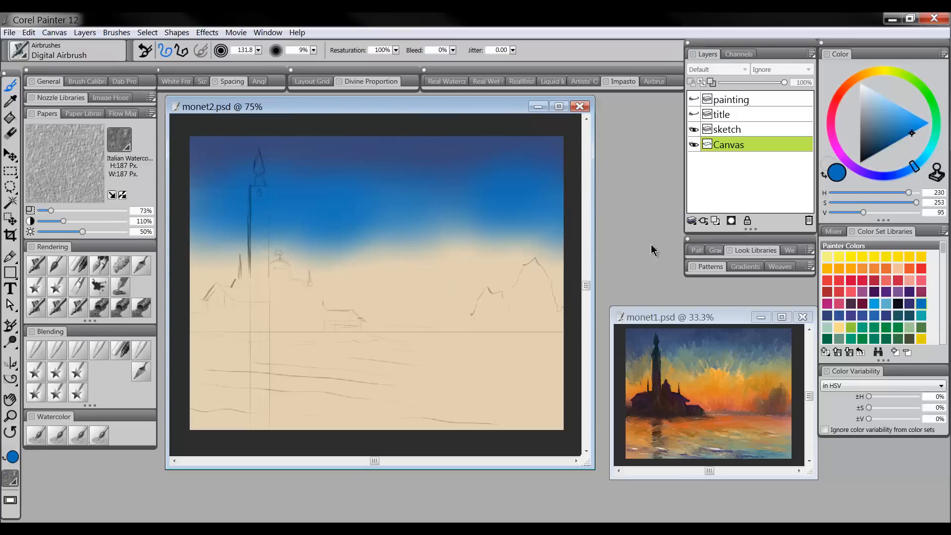
left_click(886, 303)
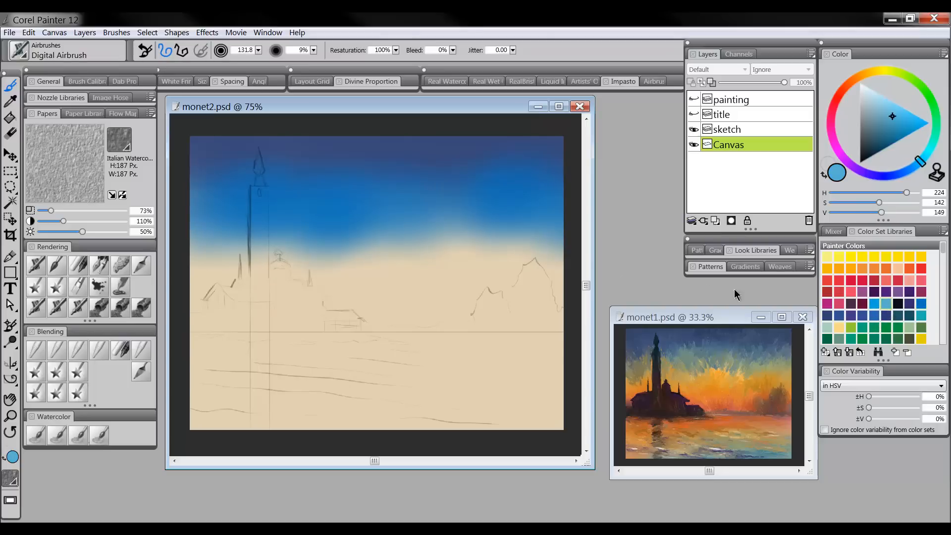
mouse_move(485, 235)
left_mouse_down()
mouse_move(254, 254)
mouse_move(496, 236)
left_mouse_up()
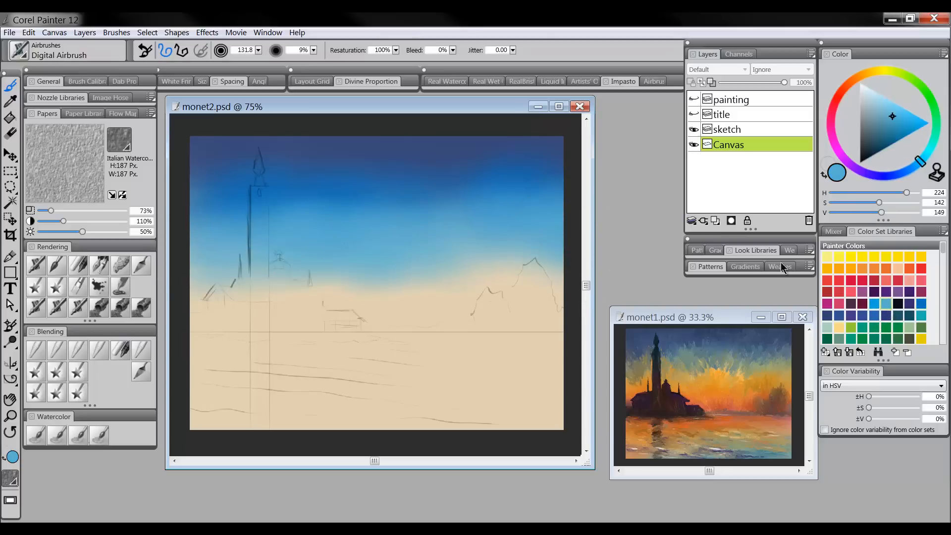
Step: Airbrush pale green beneath the blue, and spread a soft yellow glow across the lower sky behind the buildings
left_click(834, 329)
mouse_move(570, 266)
left_mouse_down()
mouse_move(361, 239)
mouse_move(248, 251)
mouse_move(592, 260)
mouse_move(230, 256)
mouse_move(597, 273)
left_mouse_up()
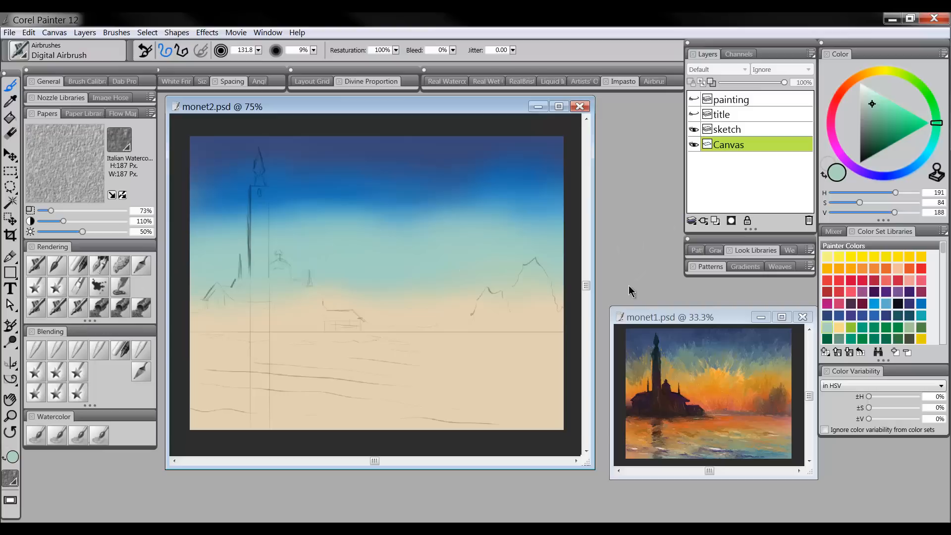
left_click(840, 328)
mouse_move(449, 246)
left_mouse_down()
mouse_move(408, 281)
mouse_move(461, 265)
left_mouse_up()
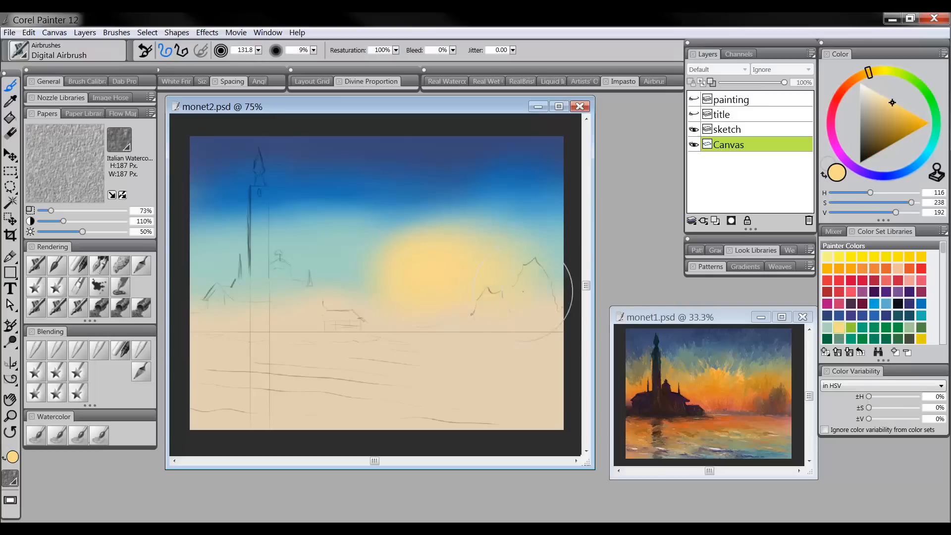
mouse_move(522, 292)
left_mouse_down()
mouse_move(391, 275)
mouse_move(193, 278)
mouse_move(208, 279)
left_mouse_up()
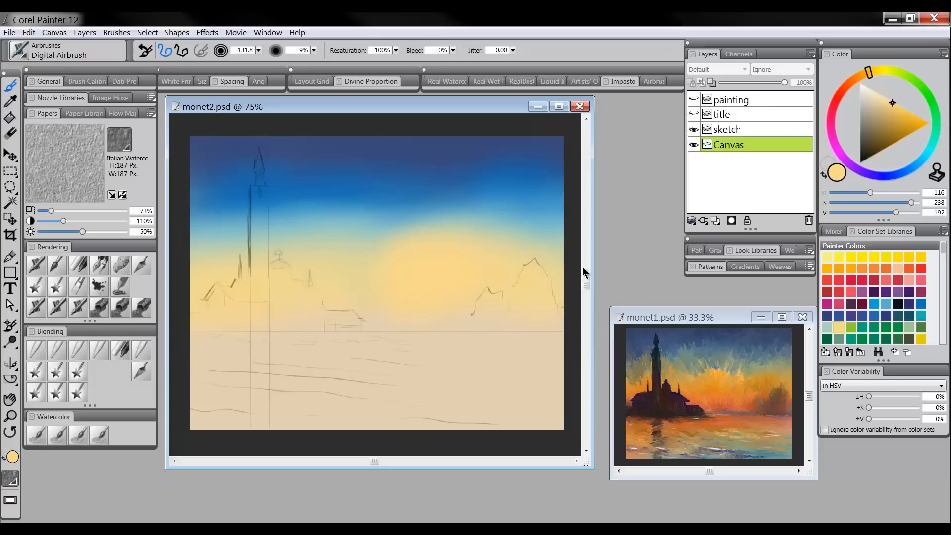
Step: Reduce the airbrush size to 123.5 and paint an orange band across the horizon
left_click(862, 270)
key("[")
mouse_move(430, 283)
left_mouse_down()
mouse_move(341, 278)
mouse_move(321, 303)
mouse_move(427, 284)
mouse_move(443, 314)
mouse_move(502, 318)
mouse_move(558, 293)
mouse_move(535, 342)
mouse_move(430, 319)
mouse_move(314, 315)
mouse_move(281, 281)
mouse_move(242, 330)
mouse_move(186, 324)
mouse_move(427, 334)
mouse_move(573, 322)
mouse_move(396, 335)
mouse_move(237, 321)
mouse_move(501, 287)
left_mouse_up()
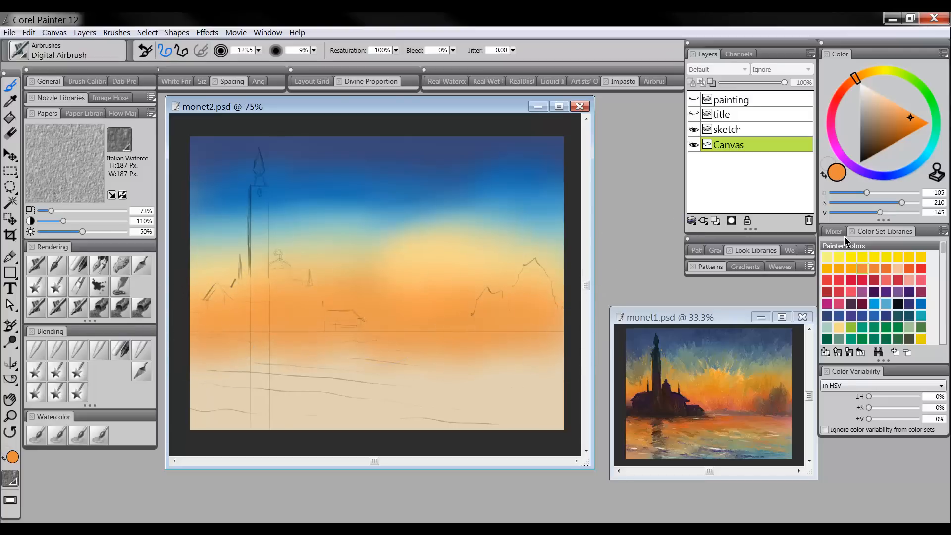
Step: Airbrush red along the horizon, and darken both ends of the band with a muted dark purple
left_click(827, 288)
mouse_move(396, 332)
left_mouse_down()
mouse_move(366, 336)
mouse_move(458, 340)
mouse_move(198, 325)
mouse_move(208, 327)
left_mouse_up()
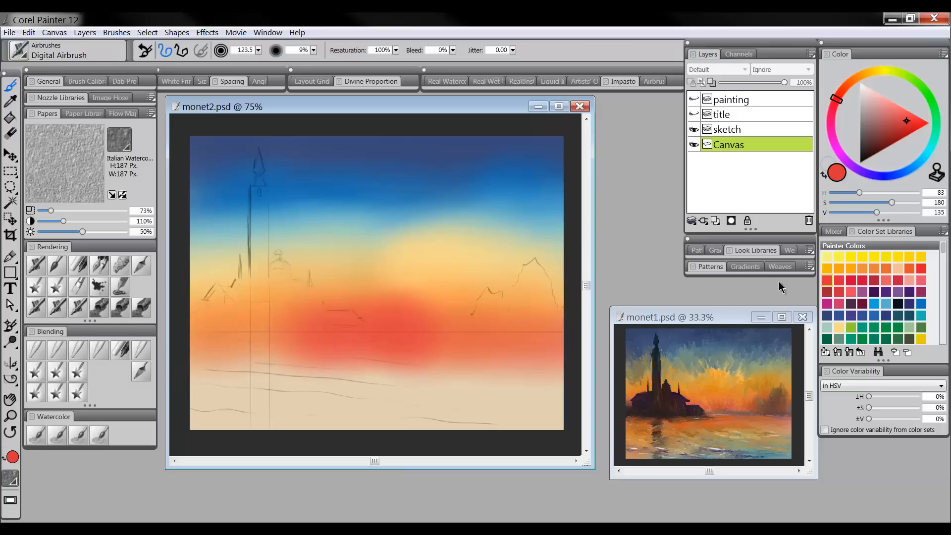
left_click(851, 303)
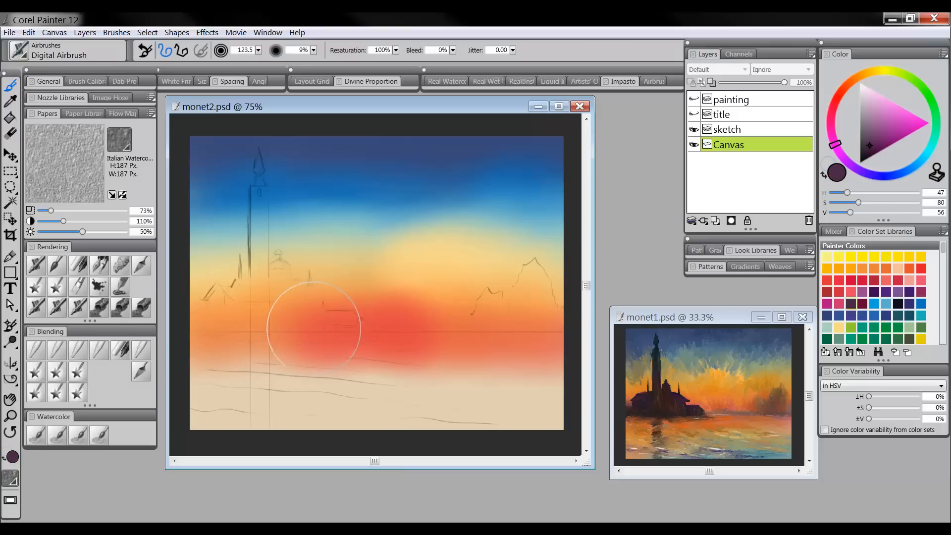
mouse_move(297, 327)
left_mouse_down()
mouse_move(240, 346)
mouse_move(202, 343)
mouse_move(562, 334)
mouse_move(612, 366)
left_mouse_up()
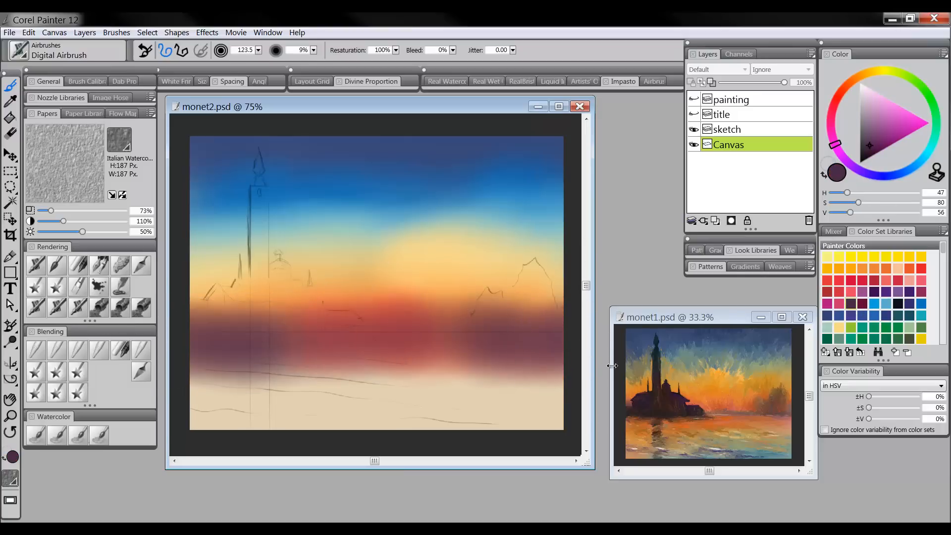
Step: Airbrush deeper orange above the horizon at size 109.1, and build pale green cloud shapes up into the blue sky
left_click(881, 268)
key("bracketleft")
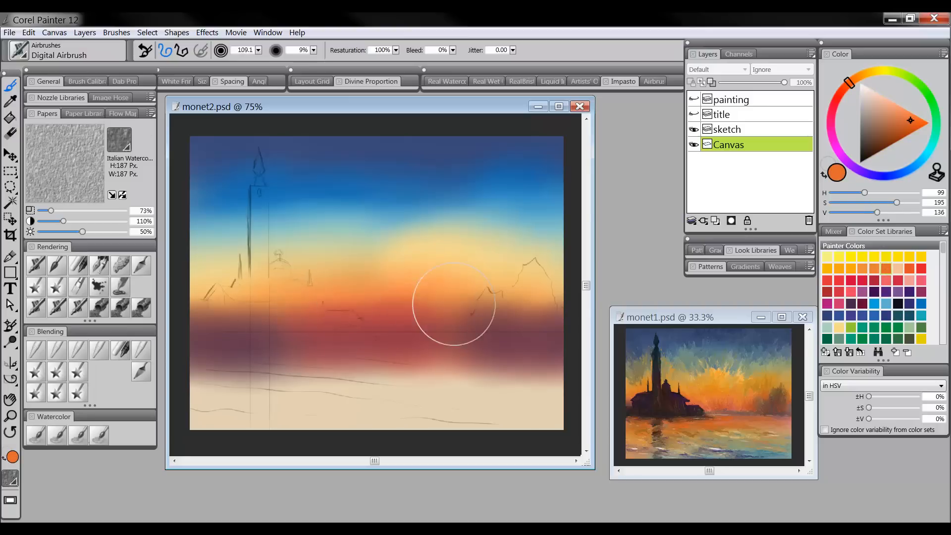
mouse_move(454, 304)
left_mouse_down()
mouse_move(400, 304)
mouse_move(297, 282)
mouse_move(195, 308)
left_mouse_up()
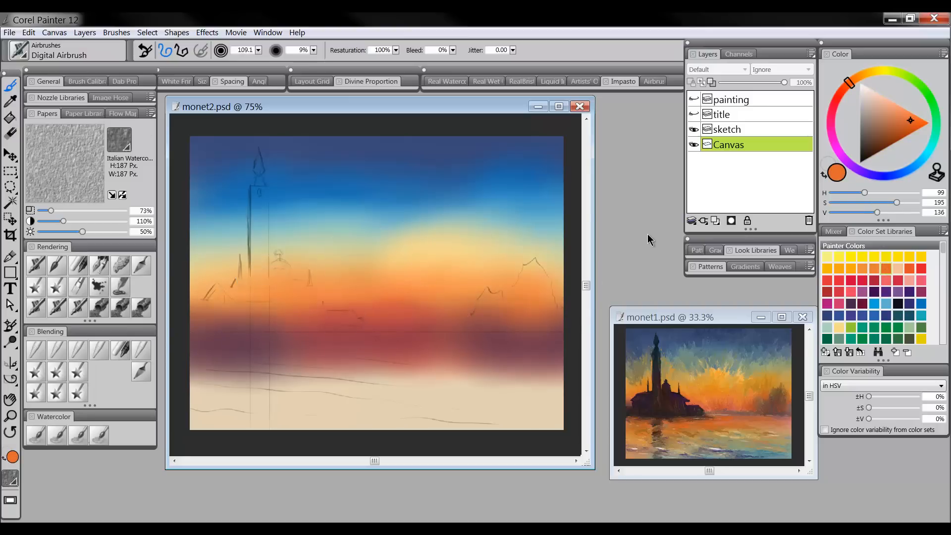
left_click(827, 326)
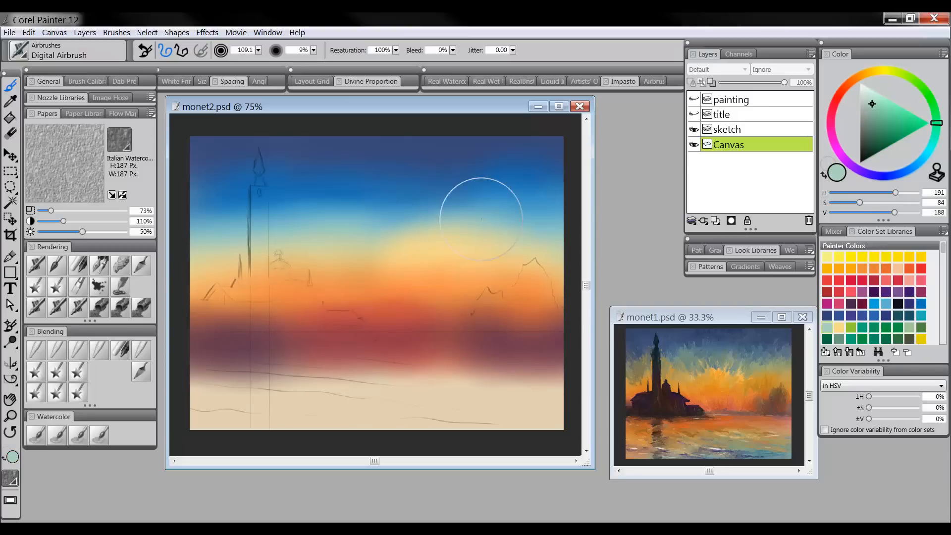
left_click_drag(389, 228, 212, 212)
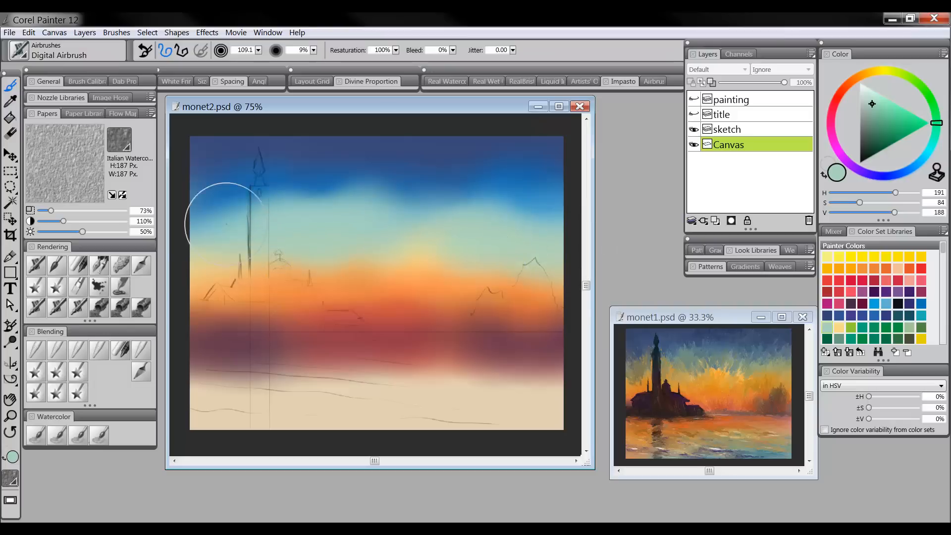
Step: Airbrush the water below the horizon with pale orange and blue sampled from the sky
scroll(503, 318, "down", 1)
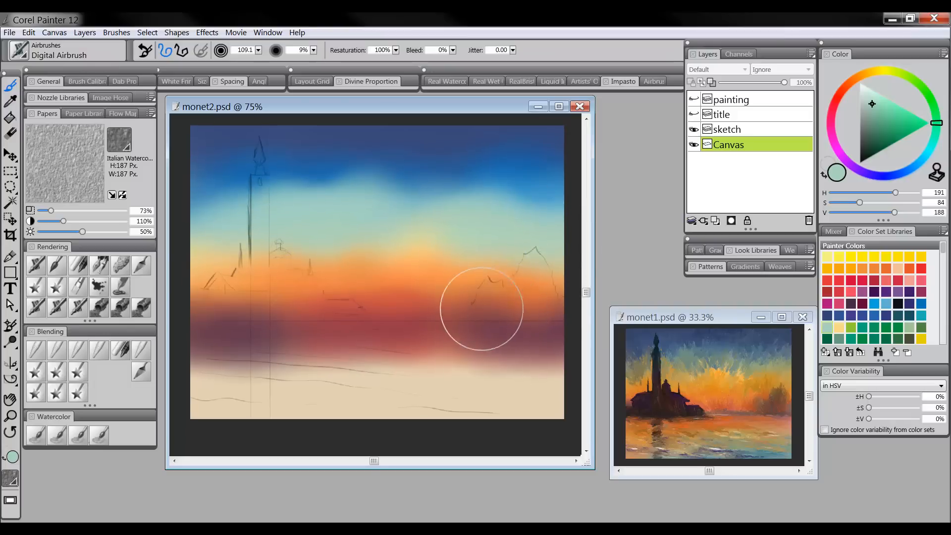
left_click(463, 287, "alt")
mouse_move(480, 356)
left_mouse_down()
mouse_move(543, 374)
mouse_move(353, 354)
mouse_move(224, 361)
mouse_move(442, 353)
mouse_move(455, 369)
mouse_move(433, 375)
mouse_move(519, 346)
left_mouse_up()
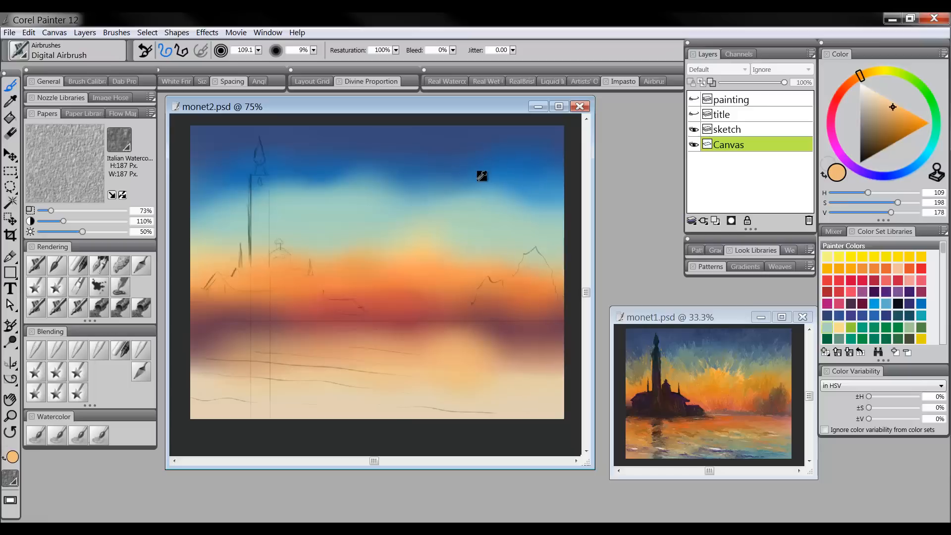
left_click(478, 175, "alt")
mouse_move(520, 381)
left_mouse_down()
mouse_move(491, 371)
mouse_move(424, 372)
mouse_move(556, 398)
mouse_move(456, 374)
mouse_move(325, 363)
mouse_move(297, 386)
mouse_move(526, 396)
mouse_move(567, 379)
mouse_move(318, 386)
mouse_move(233, 400)
mouse_move(411, 346)
left_mouse_up()
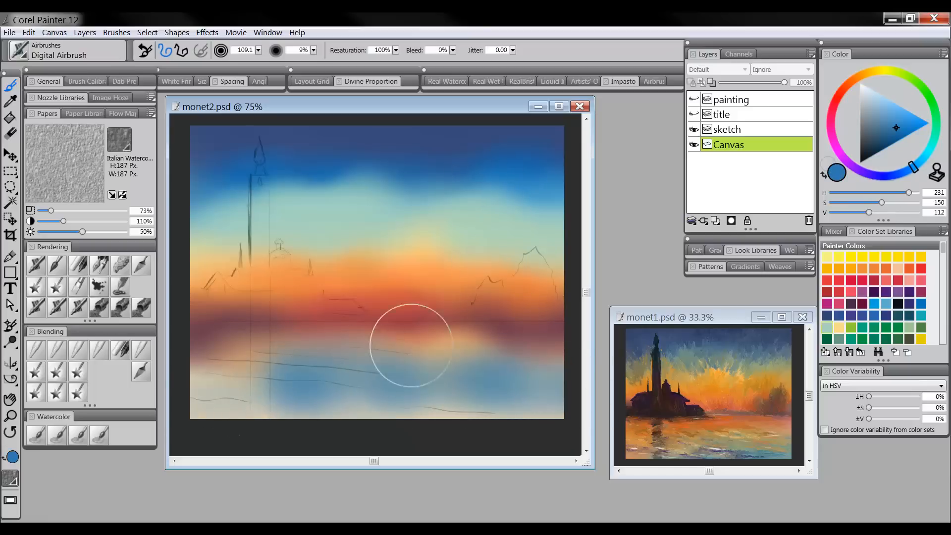
Step: Warm the water's lower left corner with sampled orange, and deepen its lower edge and right side with sampled grey-blue and dark blue
left_click(461, 268, "alt")
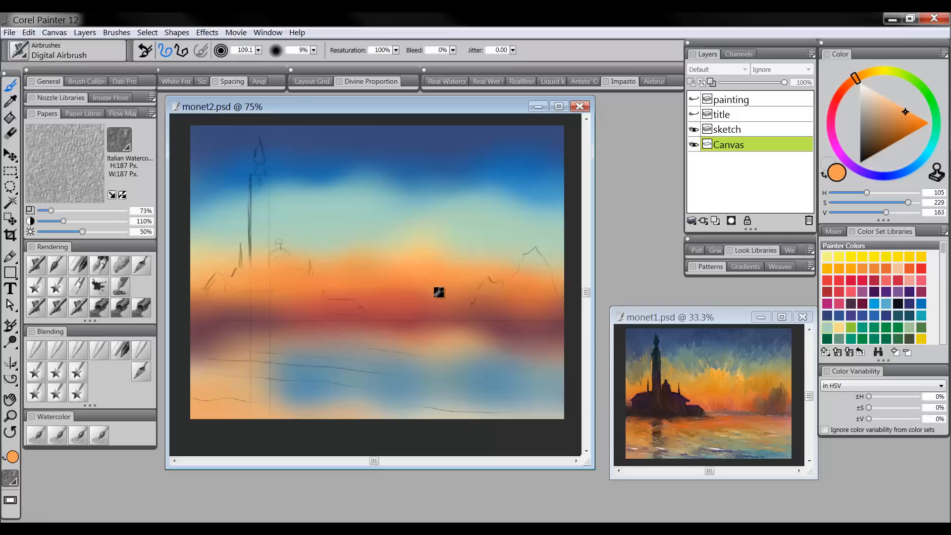
left_click(413, 379, "alt")
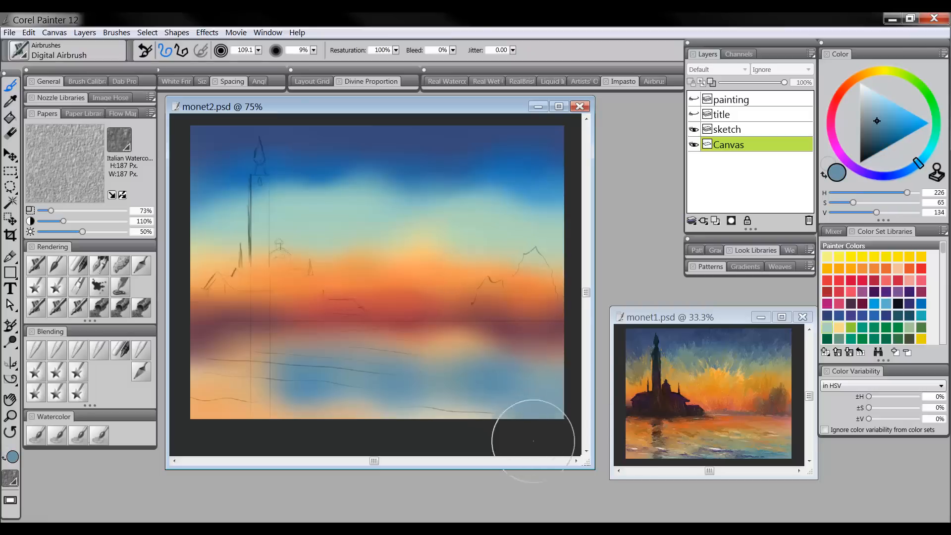
left_click(542, 150, "alt")
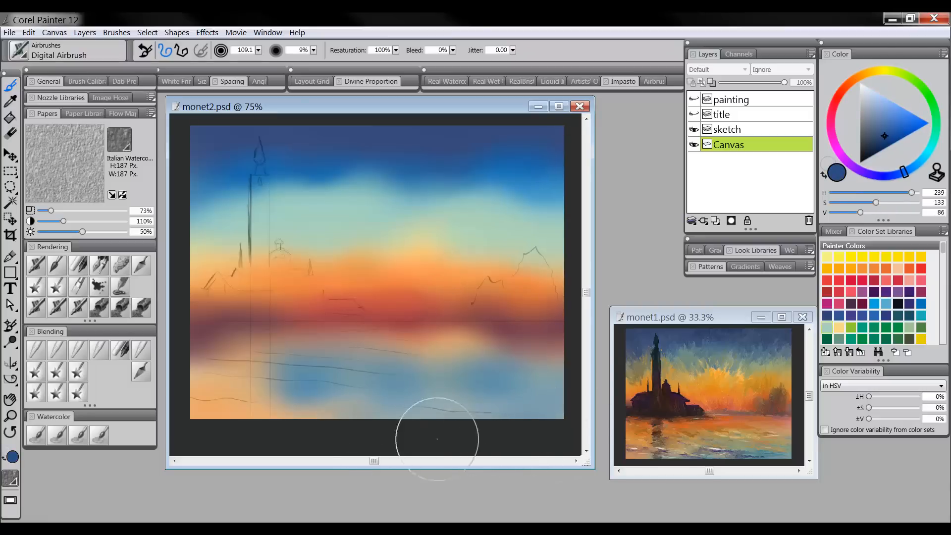
mouse_move(541, 403)
left_mouse_down()
mouse_move(314, 425)
mouse_move(542, 400)
left_mouse_up()
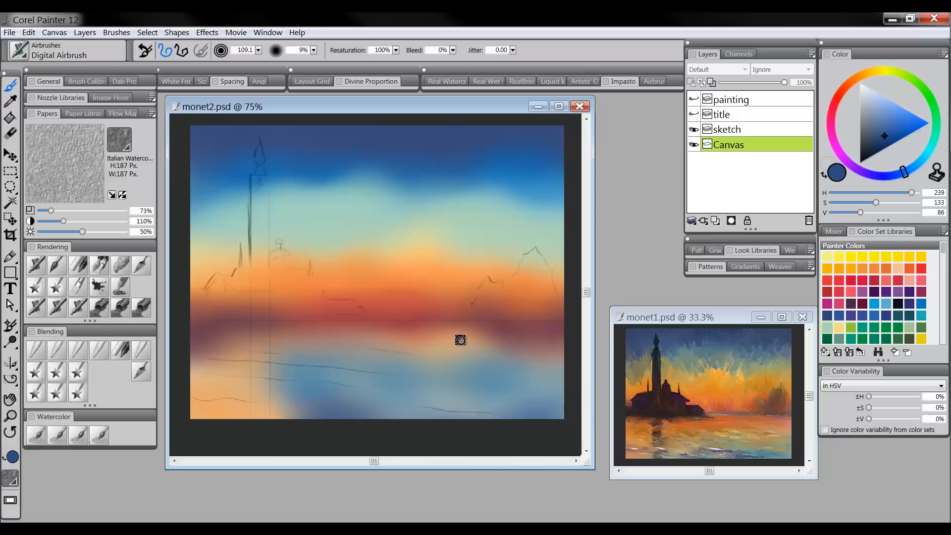
Step: Airbrush a sampled red-orange, H 96, S 167, V 138, across the upper part of the water just below the horizon
left_click_drag(460, 339, 472, 340)
left_click(405, 282, "alt")
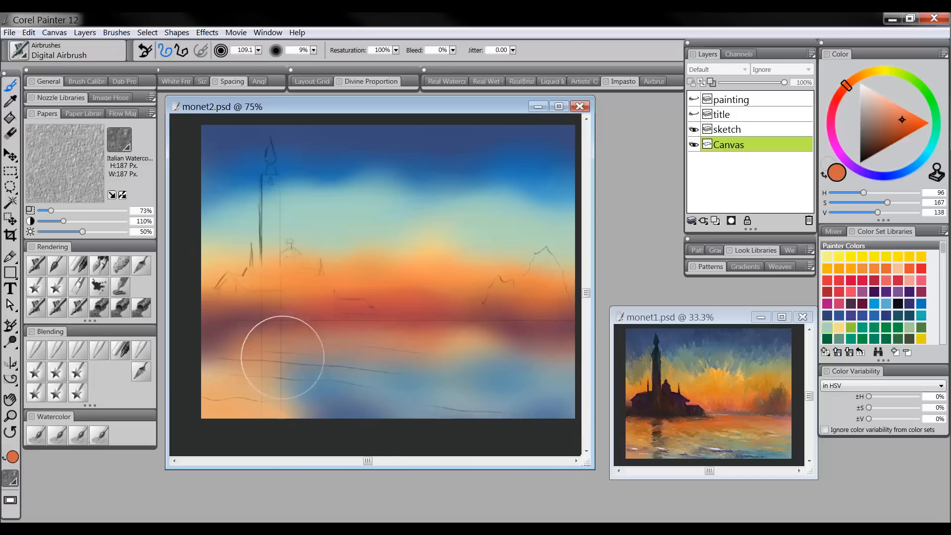
mouse_move(282, 358)
left_mouse_down()
mouse_move(465, 340)
mouse_move(213, 346)
mouse_move(465, 359)
mouse_move(535, 335)
left_mouse_up()
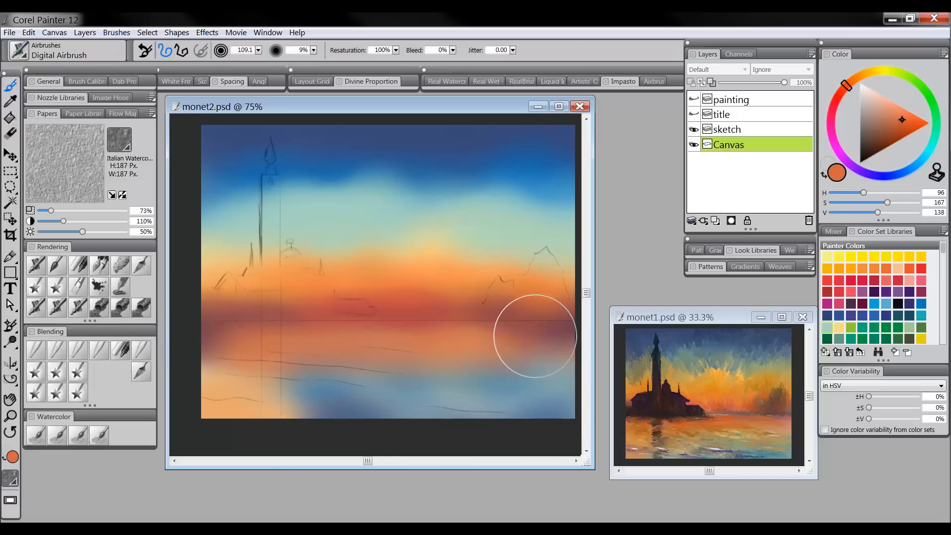
mouse_move(446, 334)
left_mouse_down()
mouse_move(446, 361)
mouse_move(499, 367)
left_mouse_up()
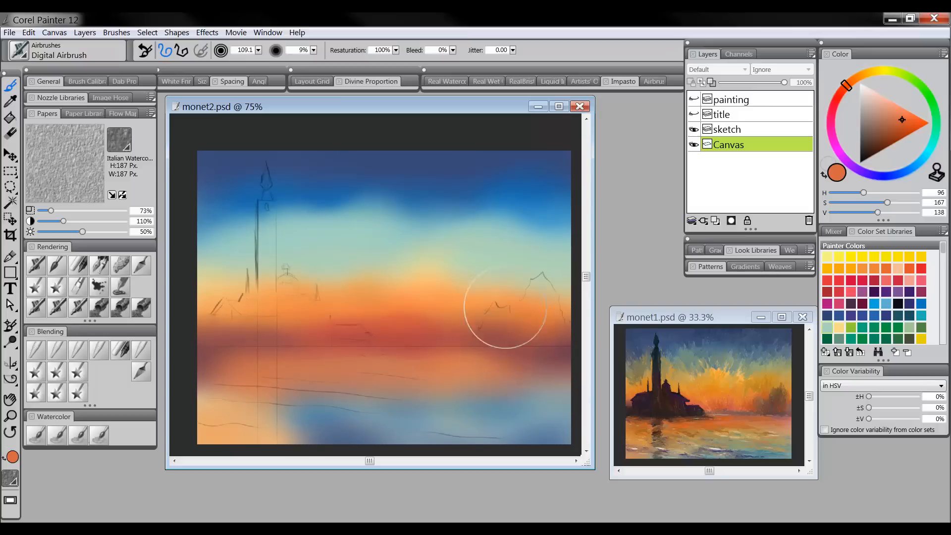
left_click_drag(430, 293, 431, 287)
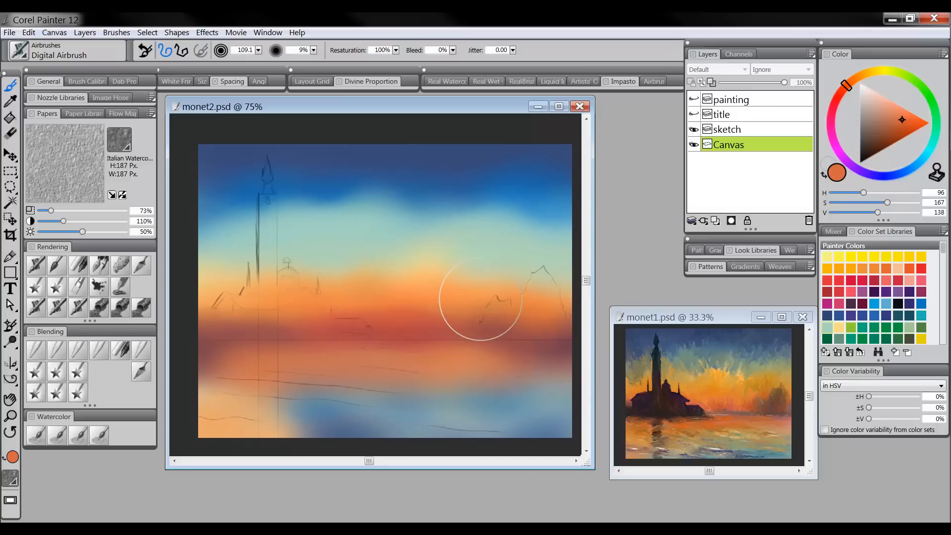
Step: Add a layer named church above the Canvas and set its composite method to Multiply
left_click(716, 221)
double_click(733, 144)
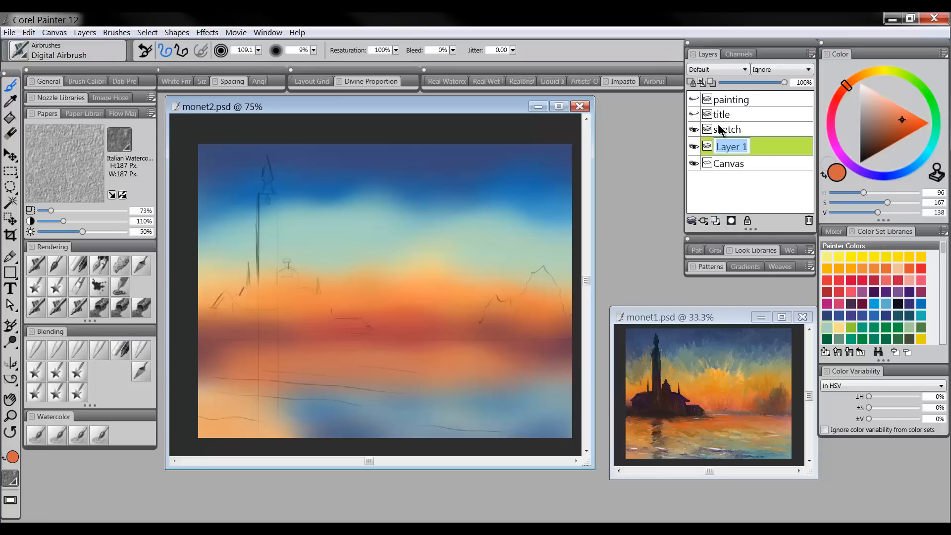
type("church")
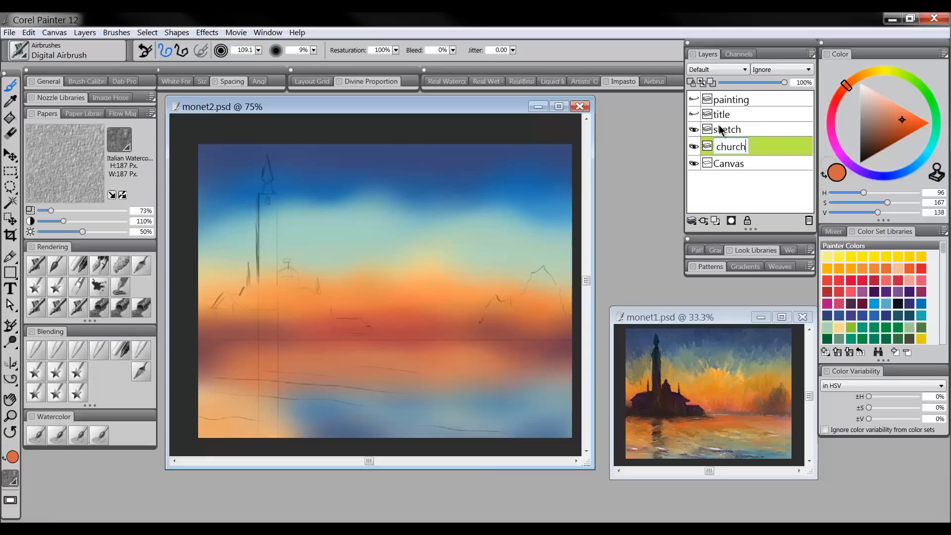
key("Return")
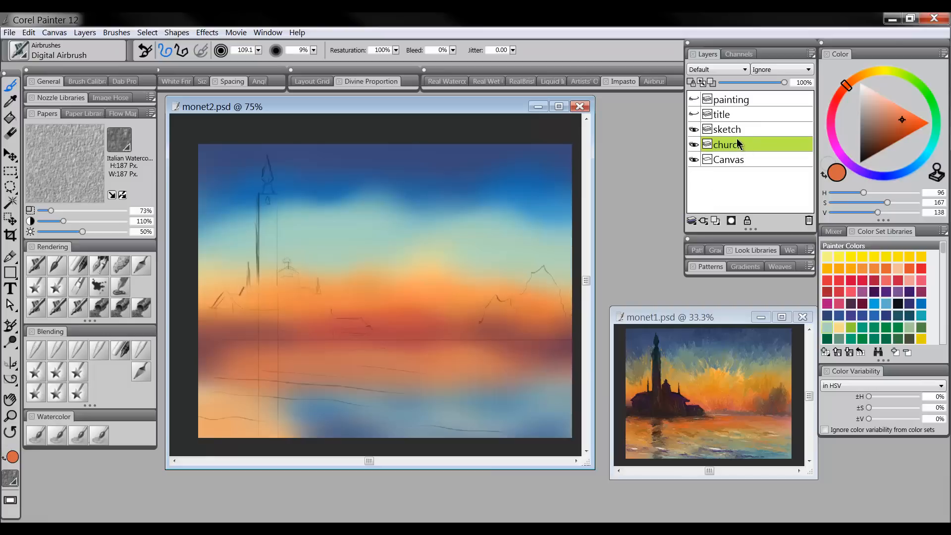
left_click(715, 65)
left_click(712, 161)
Step: Switch to the Loaded Palette Knife brush, and locate Color Variability in the list of brush control panels
left_click(142, 267)
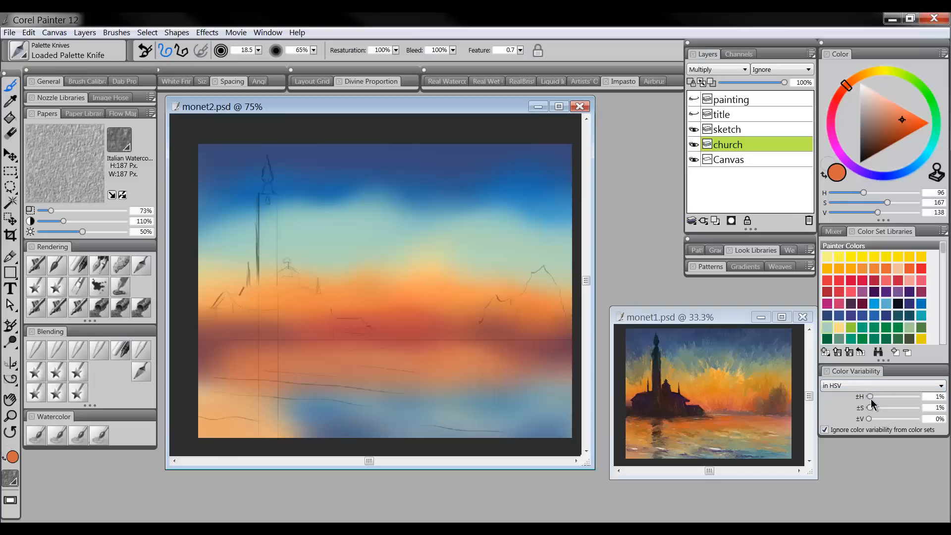
left_click(265, 33)
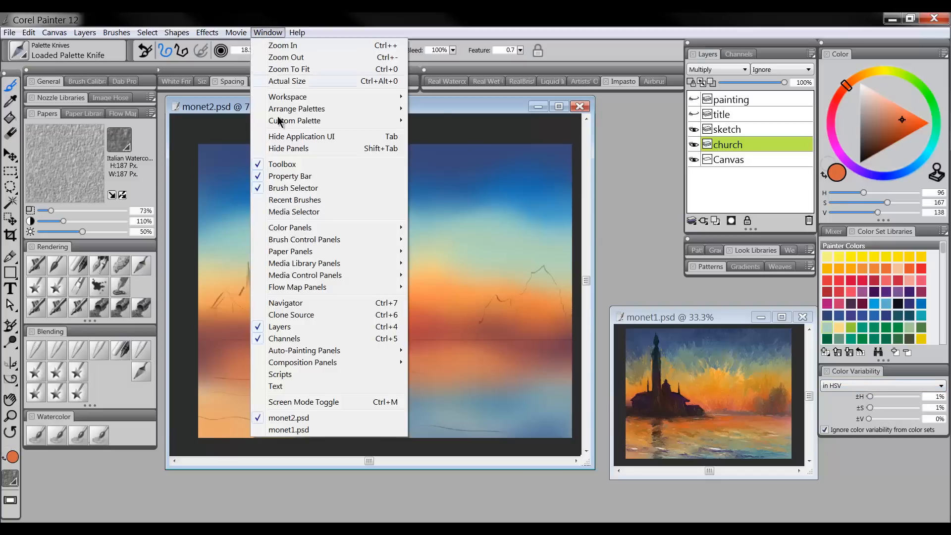
mouse_move(307, 241)
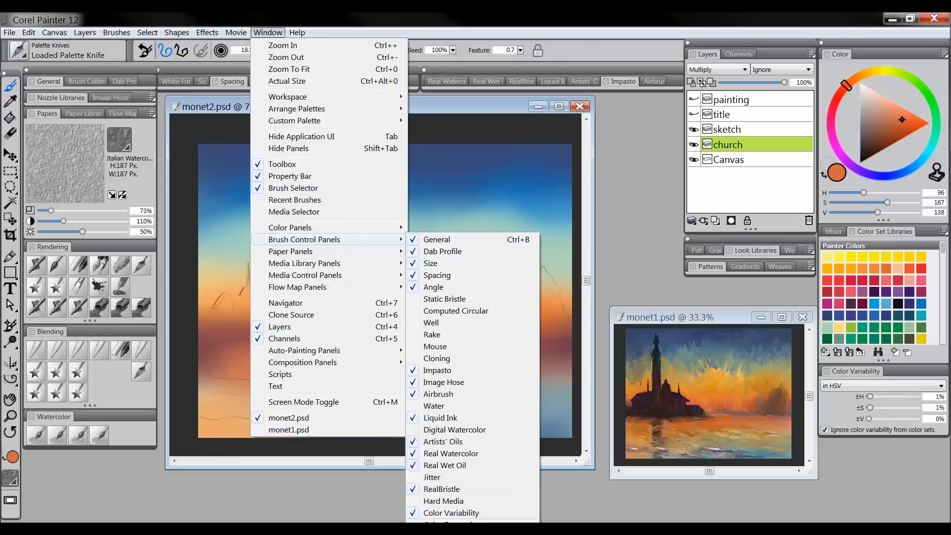
left_click(627, 216)
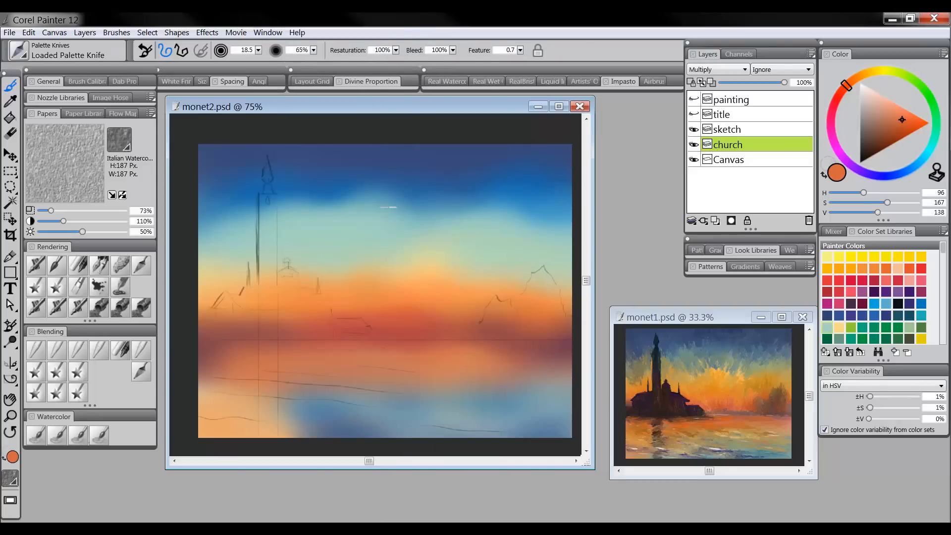
Step: Choose the Indigo swatch and block in the church's tall tower with the size 18.5 palette knife, following the sketch
mouse_move(388, 207)
left_mouse_down()
mouse_move(397, 267)
mouse_move(404, 258)
left_mouse_up()
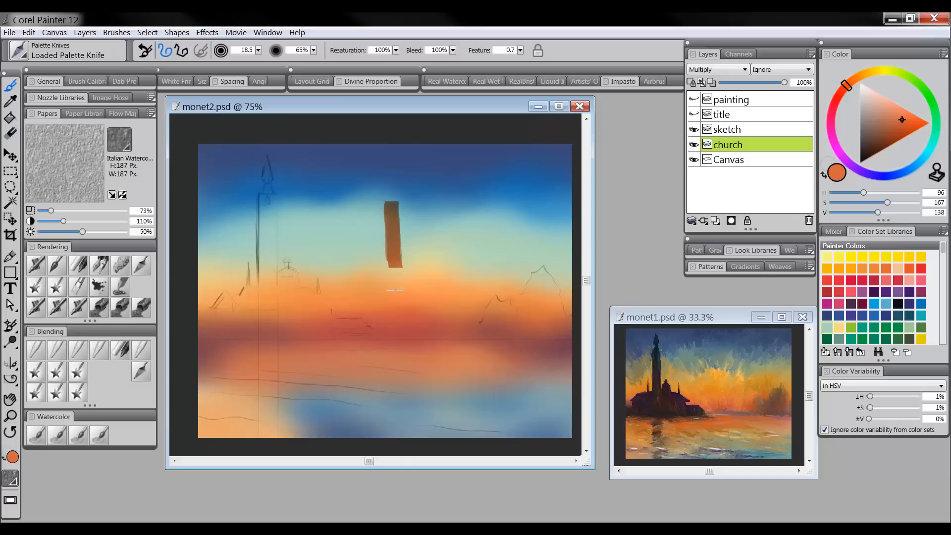
key("ctrl+z")
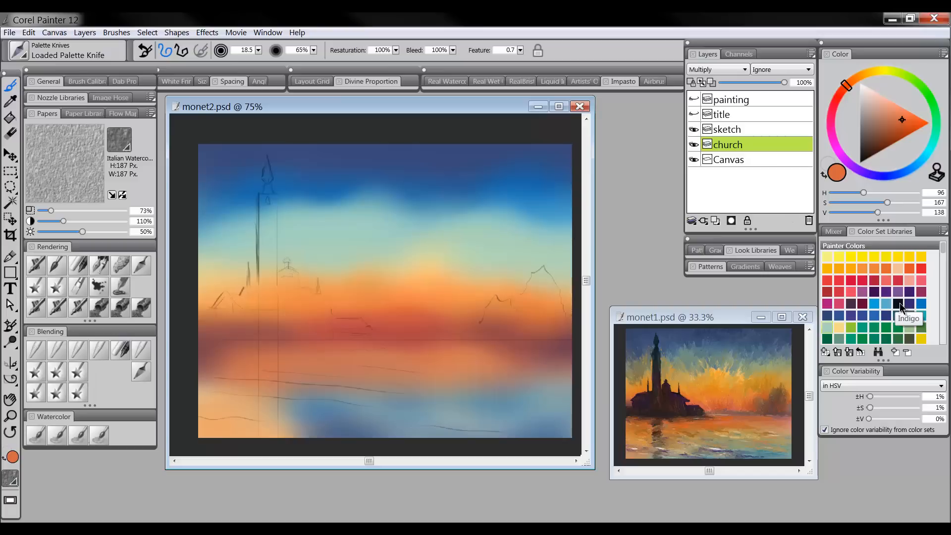
left_click(898, 303)
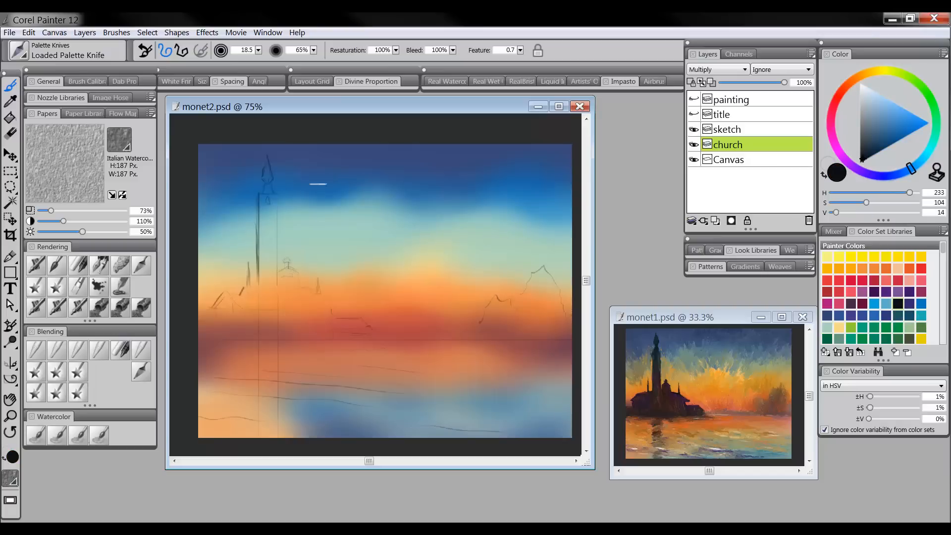
mouse_move(276, 201)
left_mouse_down()
mouse_move(266, 329)
mouse_move(264, 265)
mouse_move(270, 330)
left_mouse_up()
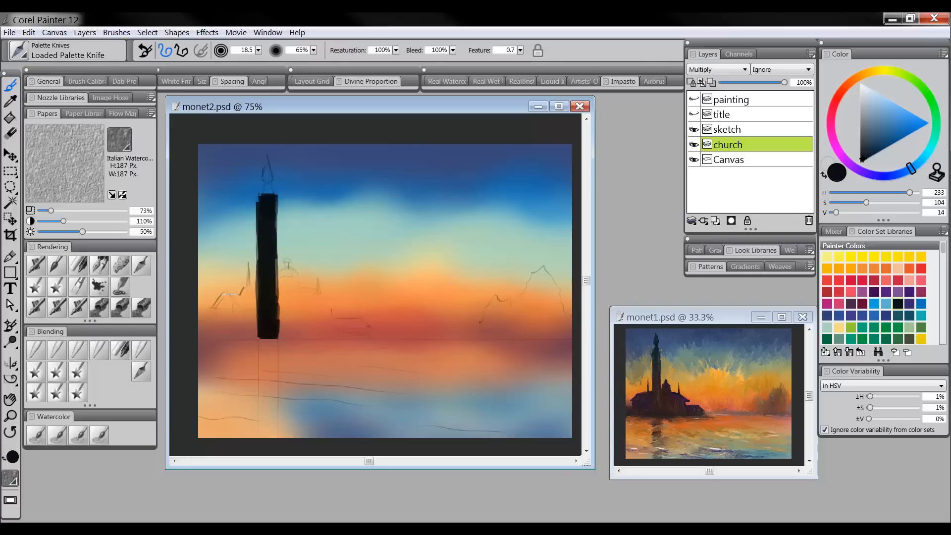
Step: Fill the church's roofs, main body and base as a dark silhouette, and add the dome and thin spires with brush size 6.7
left_click_drag(218, 303, 213, 320)
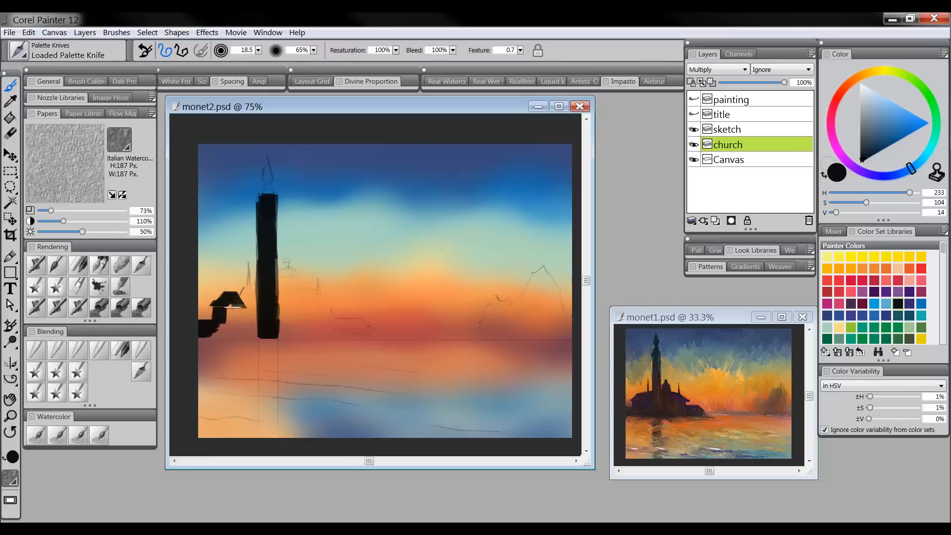
mouse_move(236, 307)
left_mouse_down()
mouse_move(261, 278)
mouse_move(285, 285)
mouse_move(290, 276)
mouse_move(288, 308)
mouse_move(306, 289)
mouse_move(326, 303)
mouse_move(324, 320)
mouse_move(327, 303)
mouse_move(332, 309)
mouse_move(322, 320)
mouse_move(357, 316)
mouse_move(364, 329)
mouse_move(355, 323)
mouse_move(359, 335)
mouse_move(360, 328)
mouse_move(350, 336)
mouse_move(342, 319)
mouse_move(335, 329)
mouse_move(320, 305)
mouse_move(309, 319)
mouse_move(293, 304)
mouse_move(288, 324)
mouse_move(285, 306)
mouse_move(282, 337)
mouse_move(272, 339)
mouse_move(308, 336)
mouse_move(299, 326)
mouse_move(299, 339)
mouse_move(325, 333)
left_mouse_up()
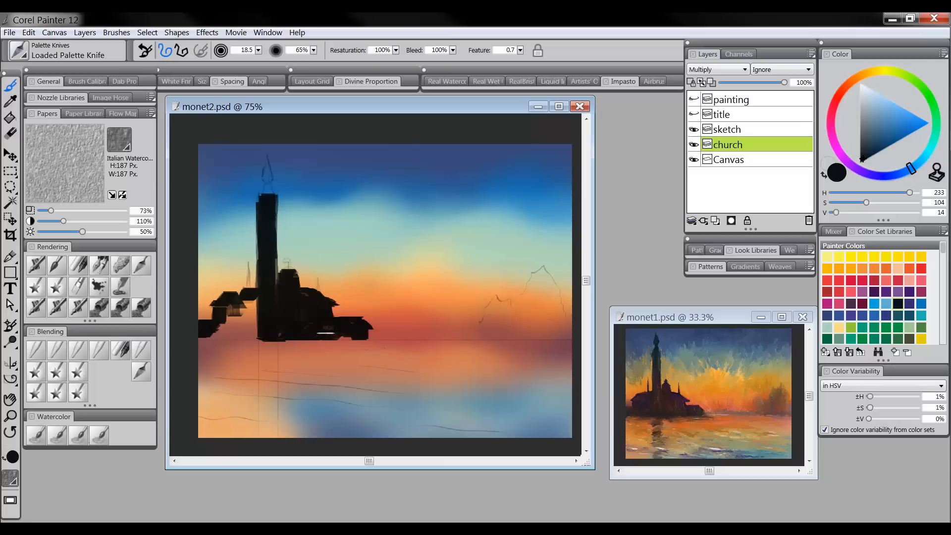
mouse_move(261, 338)
left_mouse_down()
mouse_move(200, 339)
mouse_move(225, 334)
mouse_move(228, 312)
mouse_move(256, 304)
mouse_move(252, 326)
left_mouse_up()
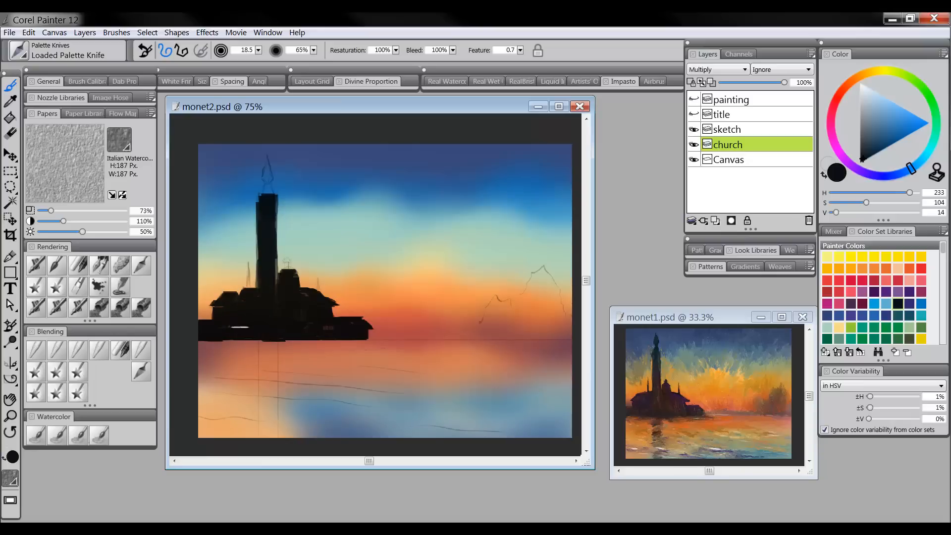
left_click_drag(212, 304, 250, 286)
left_click_drag(287, 261, 290, 265, "ctrl+alt")
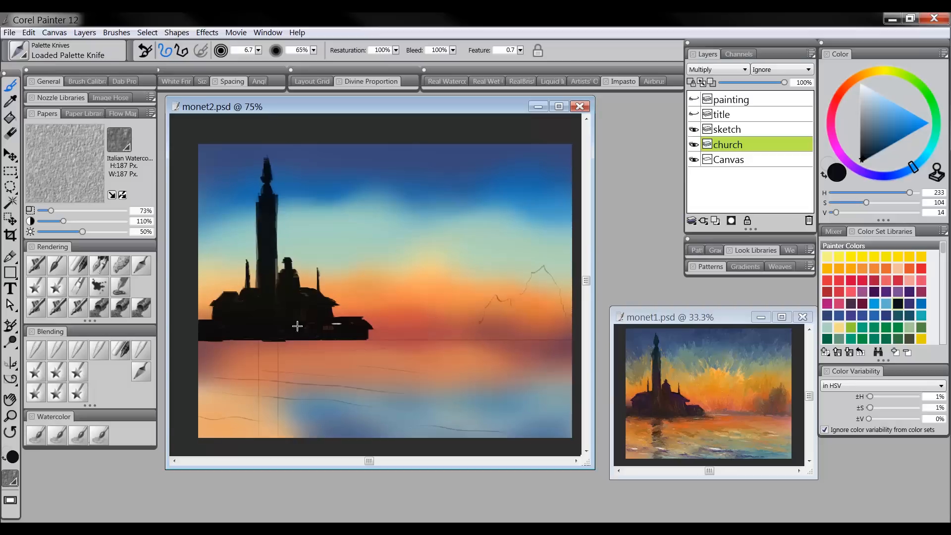
Step: Paint thin horizontal indigo strokes on the water just below the church's base at brush size 25.6
left_click_drag(297, 326, 283, 337)
left_click_drag(218, 342, 355, 344)
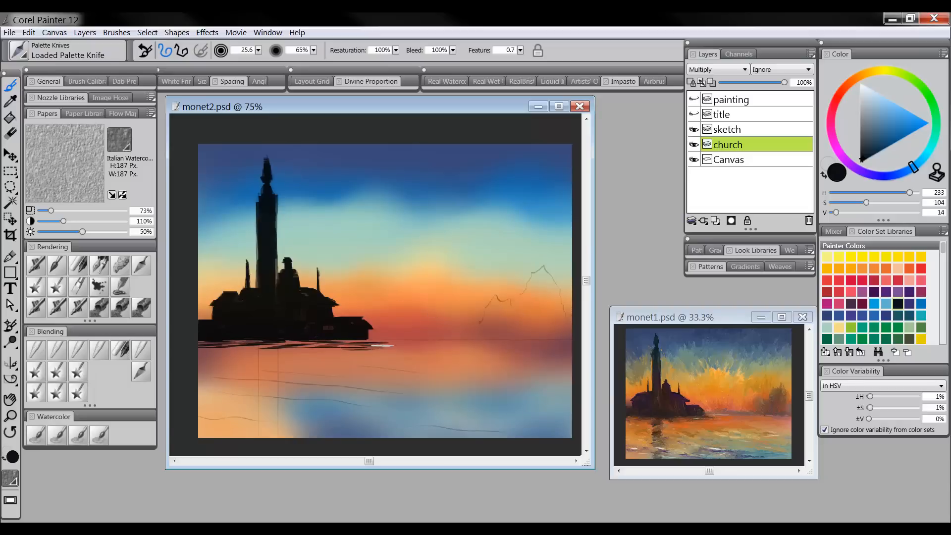
key("space")
left_click_drag(455, 354, 452, 357)
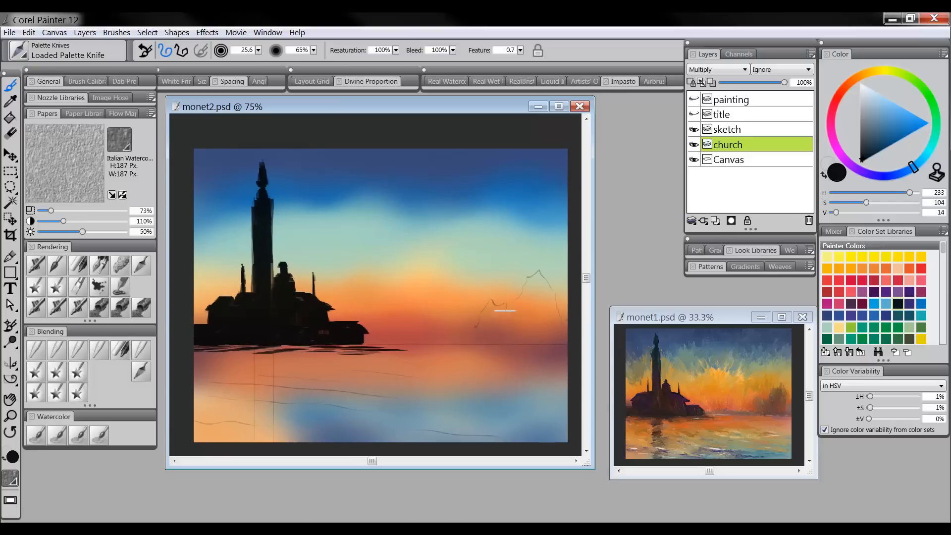
Step: Paint the tower's broken reflection in the water with short horizontal strokes at brush size 17.3
left_click_drag(292, 353, 289, 357)
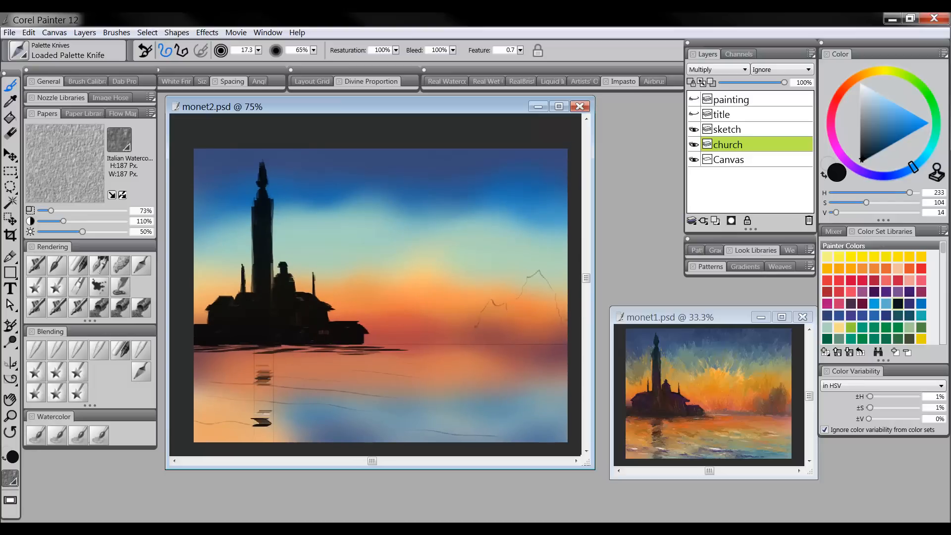
left_click_drag(255, 415, 270, 415)
mouse_move(256, 387)
left_mouse_down()
mouse_move(270, 386)
mouse_move(271, 376)
left_mouse_up()
left_click_drag(256, 353, 267, 353)
left_click_drag(254, 425, 269, 425)
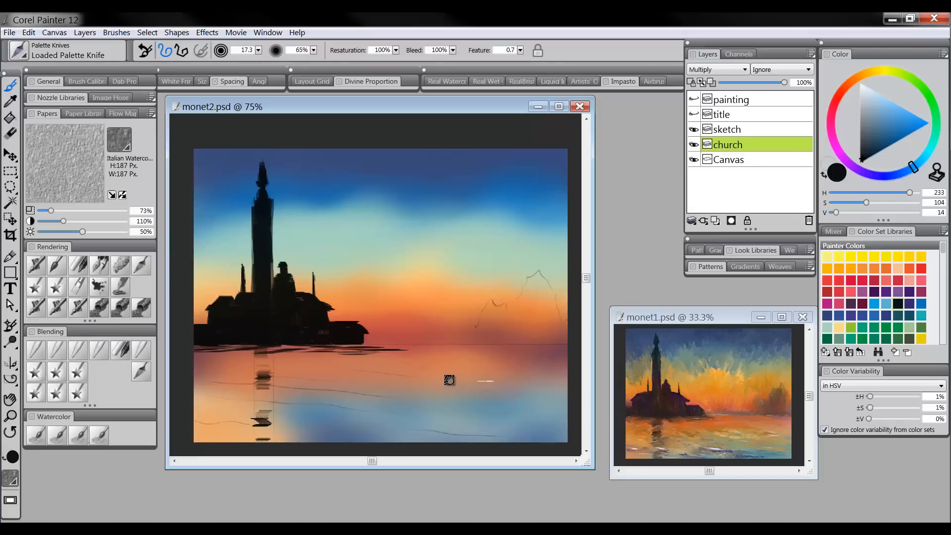
left_click_drag(449, 380, 457, 382)
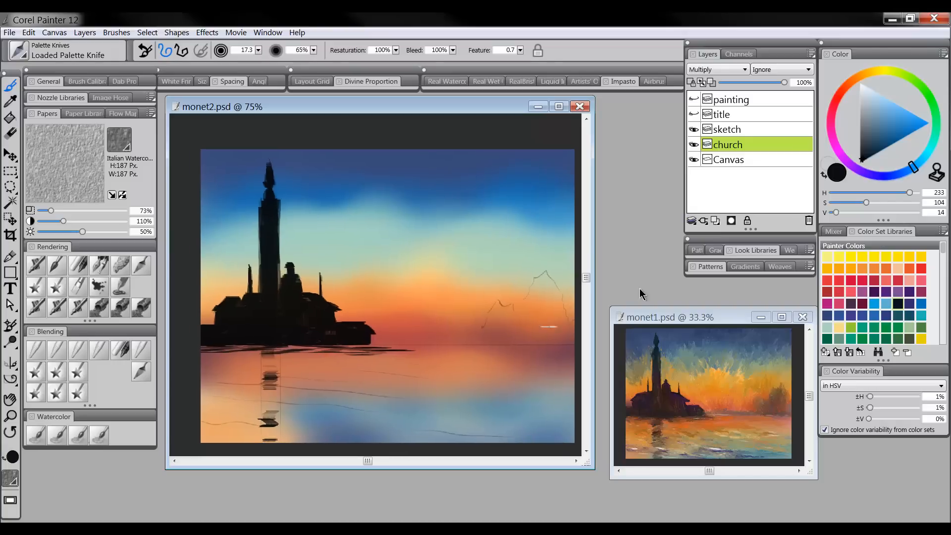
Step: Select the Canvas layer, switch to a Rendering brush of size 22.4, and set Bleed to 0% and Resaturation to its minimum
left_click(734, 159)
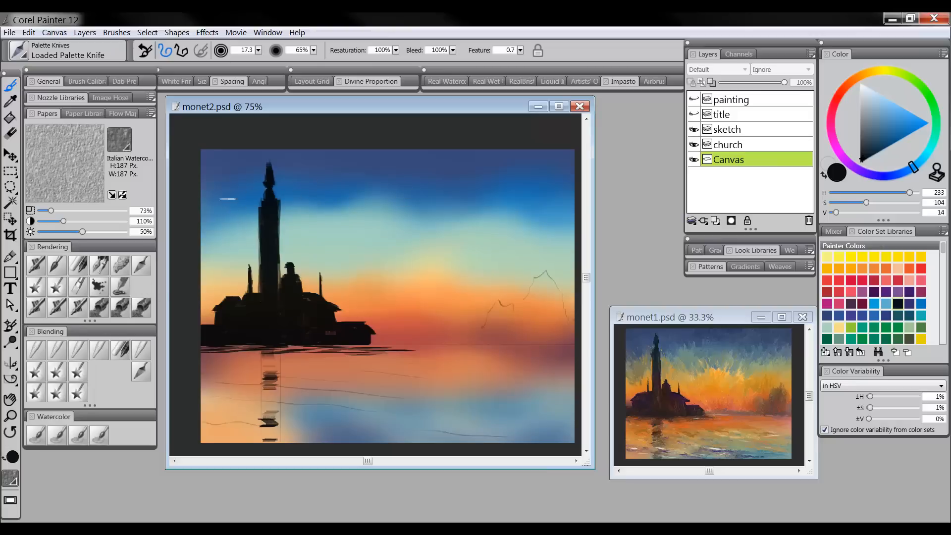
left_click(120, 283)
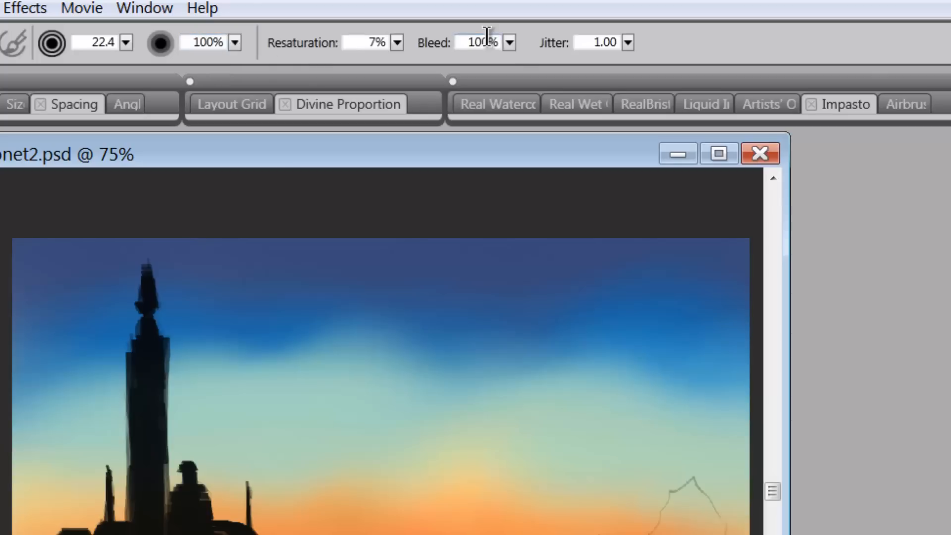
left_click(510, 43)
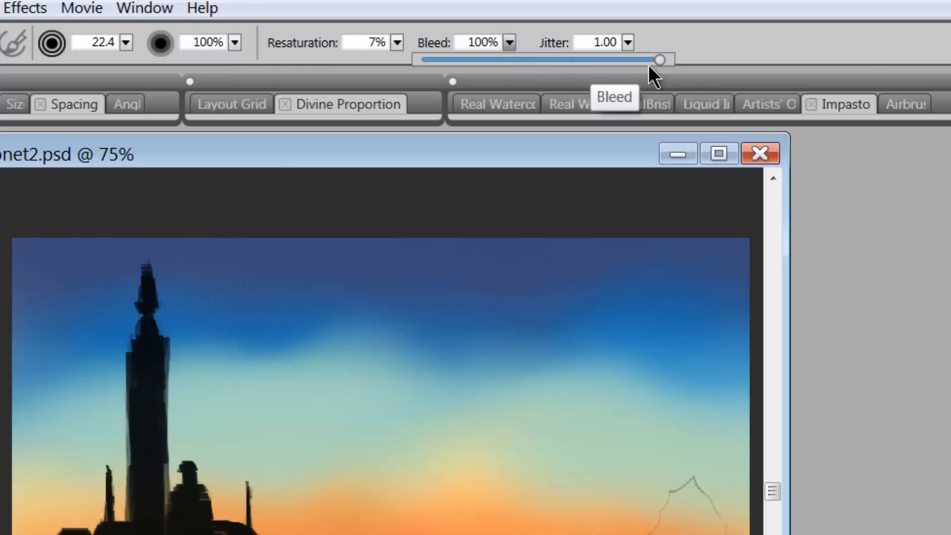
left_click_drag(658, 61, 396, 68)
left_click(397, 44)
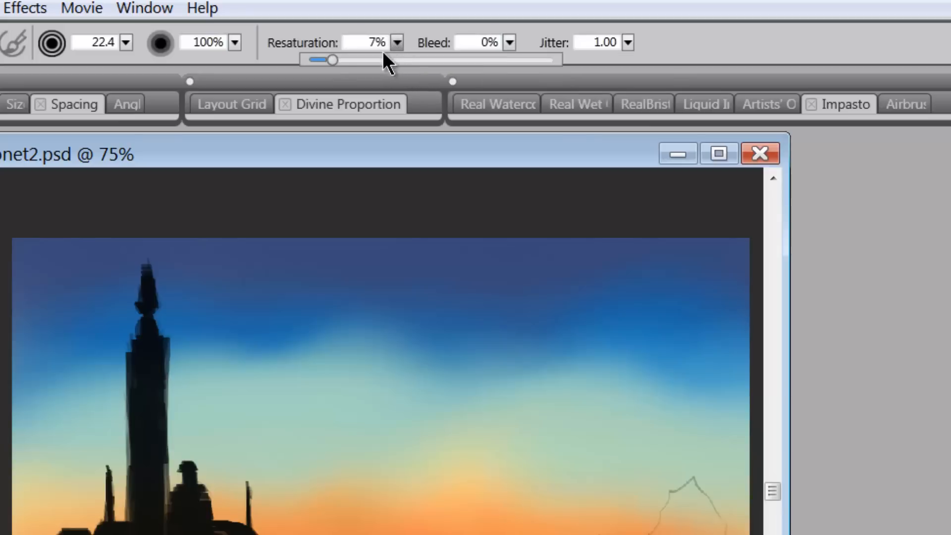
left_click_drag(331, 58, 295, 58)
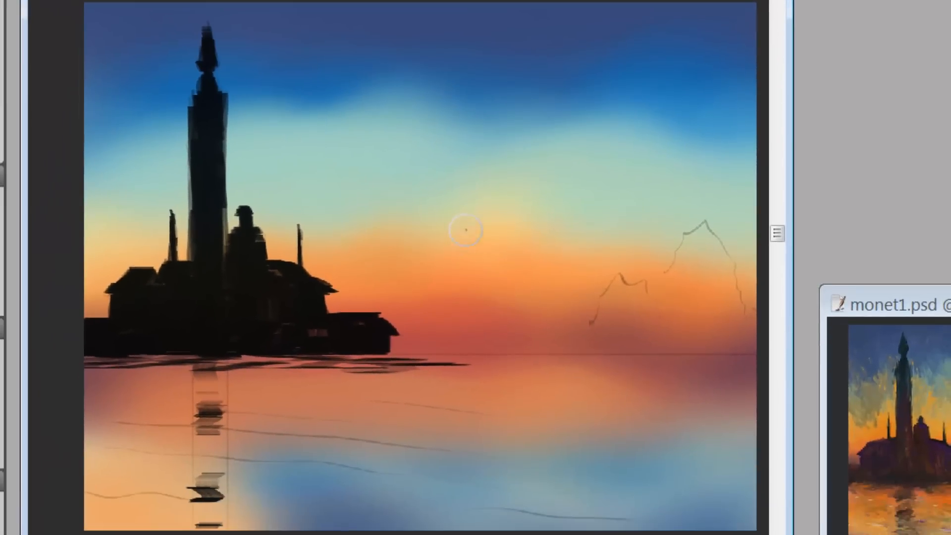
left_click_drag(444, 207, 448, 251)
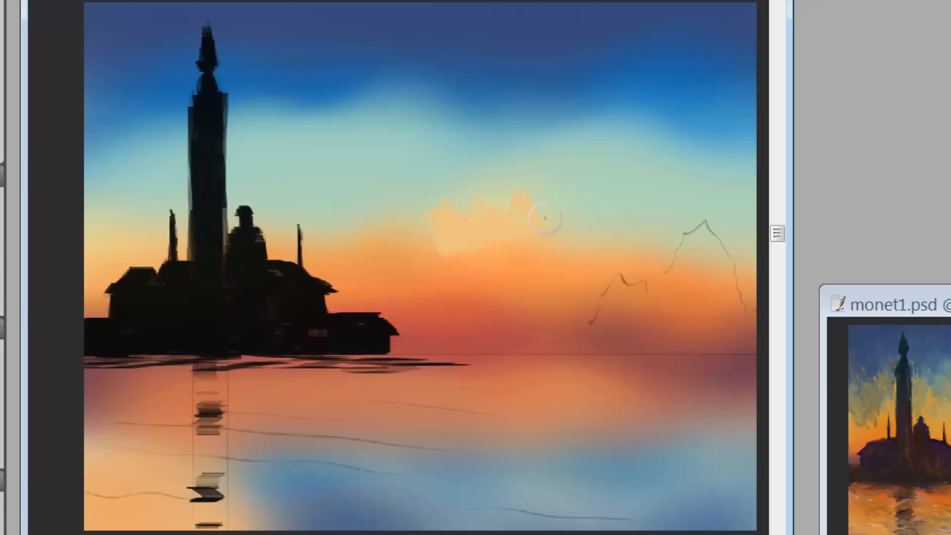
left_click_drag(518, 250, 583, 270)
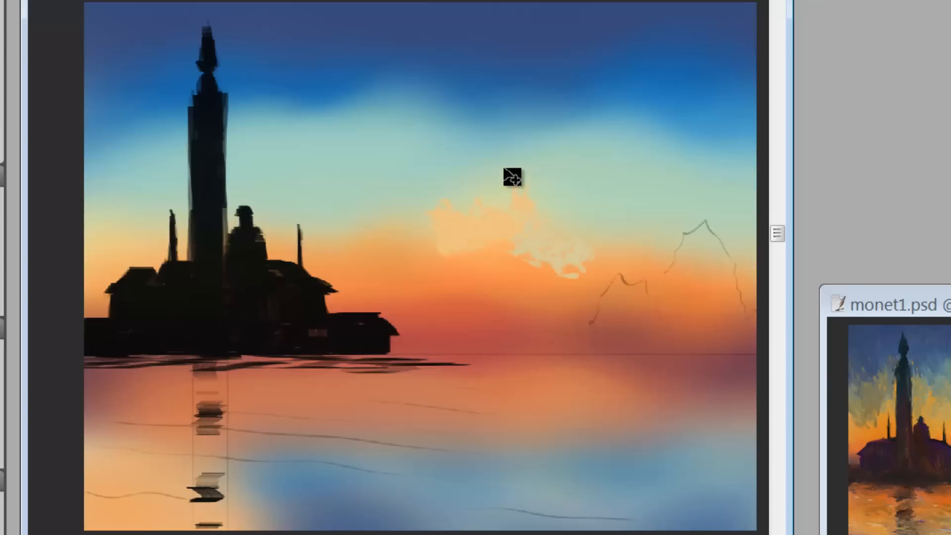
key("ctrl+z")
key("ctrl+z")
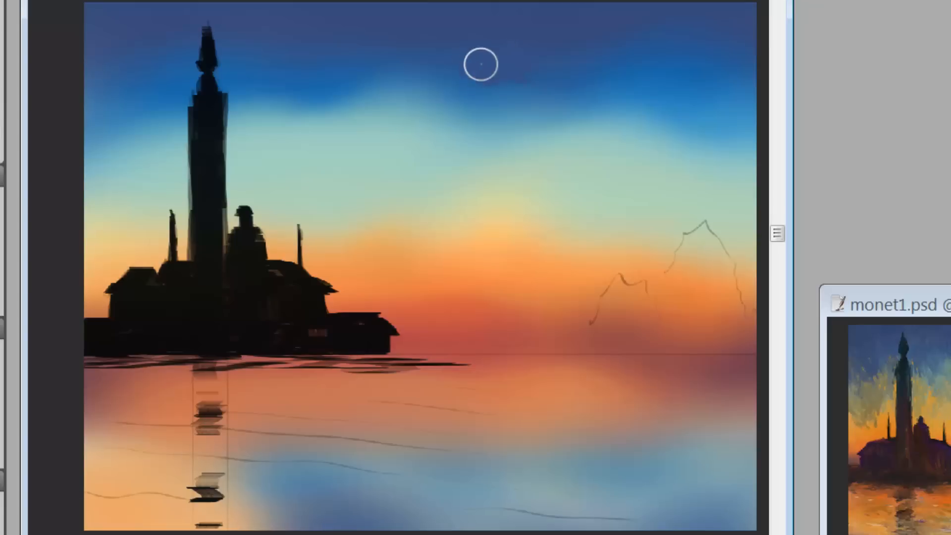
mouse_move(480, 64)
left_mouse_down()
mouse_move(467, 136)
mouse_move(484, 161)
mouse_move(568, 159)
mouse_move(576, 107)
mouse_move(517, 93)
mouse_move(511, 150)
mouse_move(560, 143)
mouse_move(559, 128)
mouse_move(586, 95)
left_mouse_up()
key("ctrl+z")
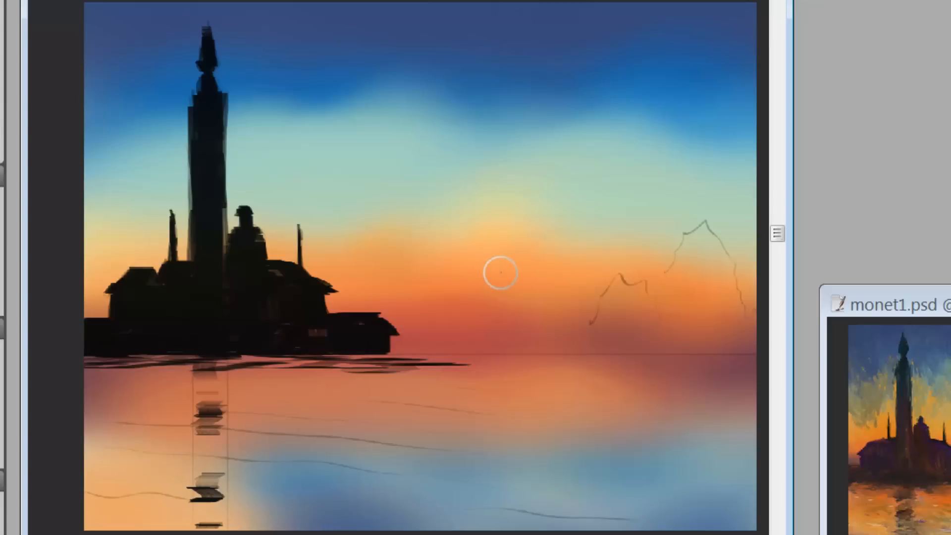
left_click(498, 272, "alt")
mouse_move(495, 263)
left_mouse_down()
mouse_move(480, 221)
mouse_move(455, 246)
mouse_move(532, 233)
mouse_move(557, 219)
mouse_move(518, 184)
mouse_move(508, 262)
mouse_move(575, 285)
left_mouse_up()
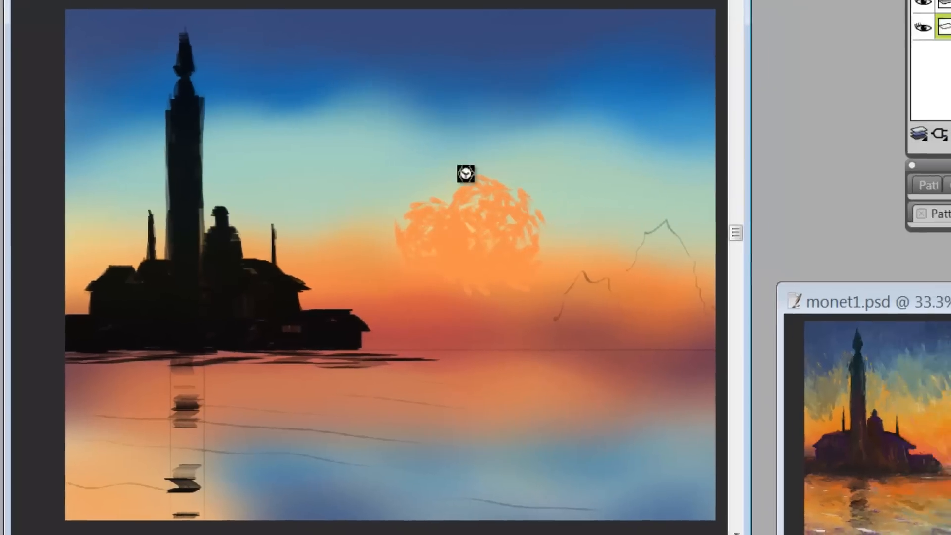
key("ctrl+z")
Step: Smear short directional dabs through the orange glow above the horizon and along the blue upper sky, including both sides of the tower
mouse_move(329, 254)
left_mouse_down()
mouse_move(333, 233)
mouse_move(363, 251)
mouse_move(323, 243)
mouse_move(318, 259)
mouse_move(275, 237)
mouse_move(273, 258)
mouse_move(278, 242)
mouse_move(231, 261)
mouse_move(263, 277)
mouse_move(293, 254)
mouse_move(355, 244)
mouse_move(388, 272)
mouse_move(382, 249)
mouse_move(401, 245)
mouse_move(442, 278)
mouse_move(454, 232)
mouse_move(504, 261)
mouse_move(442, 276)
mouse_move(418, 297)
mouse_move(406, 278)
mouse_move(365, 268)
mouse_move(284, 290)
mouse_move(314, 313)
mouse_move(351, 311)
mouse_move(305, 325)
mouse_move(369, 304)
mouse_move(383, 321)
mouse_move(429, 301)
mouse_move(472, 303)
mouse_move(485, 315)
mouse_move(491, 286)
mouse_move(494, 314)
mouse_move(546, 321)
mouse_move(533, 263)
mouse_move(577, 262)
mouse_move(570, 313)
mouse_move(530, 245)
left_mouse_up()
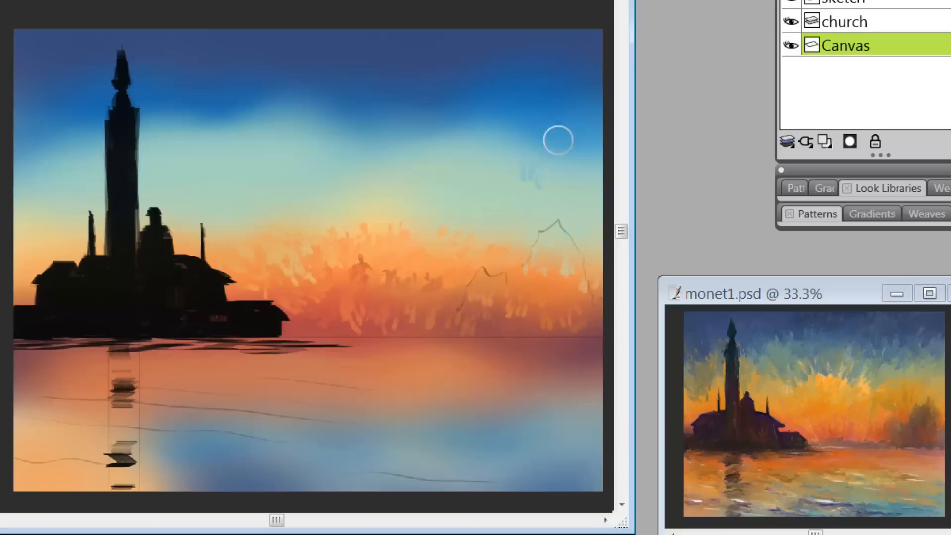
mouse_move(558, 140)
left_mouse_down()
mouse_move(524, 166)
mouse_move(486, 135)
mouse_move(457, 150)
mouse_move(521, 124)
mouse_move(461, 145)
mouse_move(394, 132)
mouse_move(349, 137)
mouse_move(391, 139)
mouse_move(342, 97)
mouse_move(313, 123)
mouse_move(242, 99)
mouse_move(232, 131)
mouse_move(293, 117)
mouse_move(210, 132)
mouse_move(164, 108)
mouse_move(155, 135)
mouse_move(187, 107)
mouse_move(155, 173)
mouse_move(169, 143)
mouse_move(190, 187)
mouse_move(152, 181)
mouse_move(185, 194)
mouse_move(151, 189)
mouse_move(157, 202)
mouse_move(144, 222)
mouse_move(144, 158)
mouse_move(157, 233)
mouse_move(184, 203)
mouse_move(221, 208)
mouse_move(210, 149)
left_mouse_up()
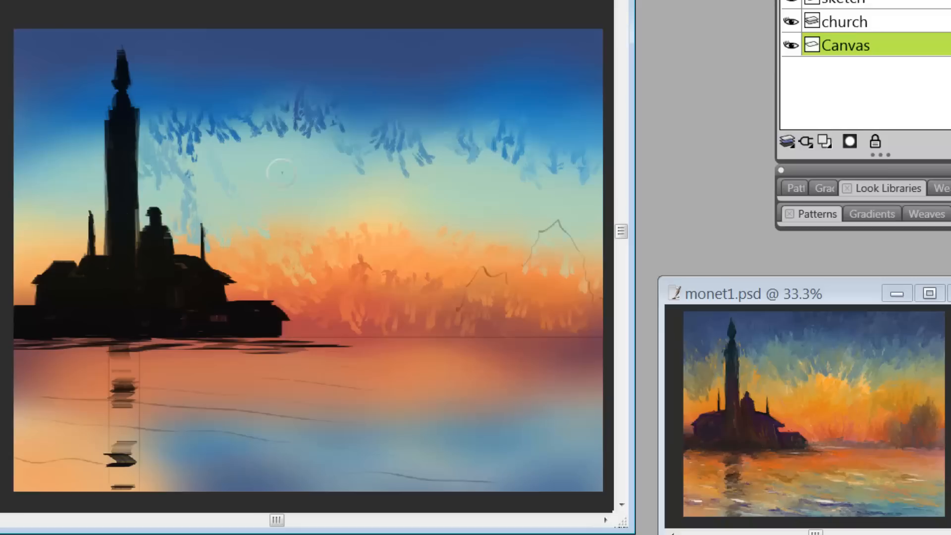
mouse_move(290, 217)
left_mouse_down()
mouse_move(335, 173)
mouse_move(349, 191)
mouse_move(373, 186)
mouse_move(405, 217)
left_mouse_up()
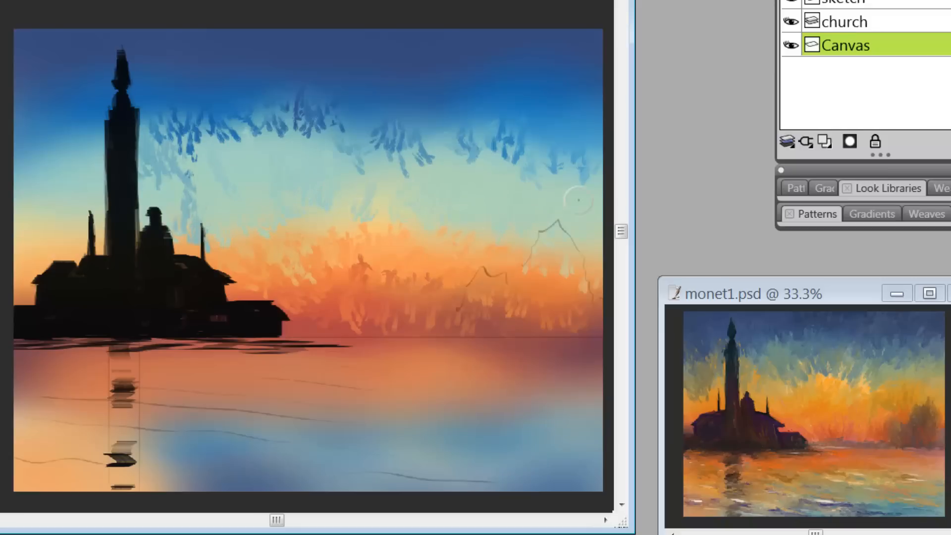
mouse_move(365, 76)
left_mouse_down()
mouse_move(415, 58)
mouse_move(441, 85)
mouse_move(488, 39)
mouse_move(481, 106)
mouse_move(544, 70)
mouse_move(570, 108)
mouse_move(574, 50)
mouse_move(569, 86)
mouse_move(586, 141)
left_mouse_up()
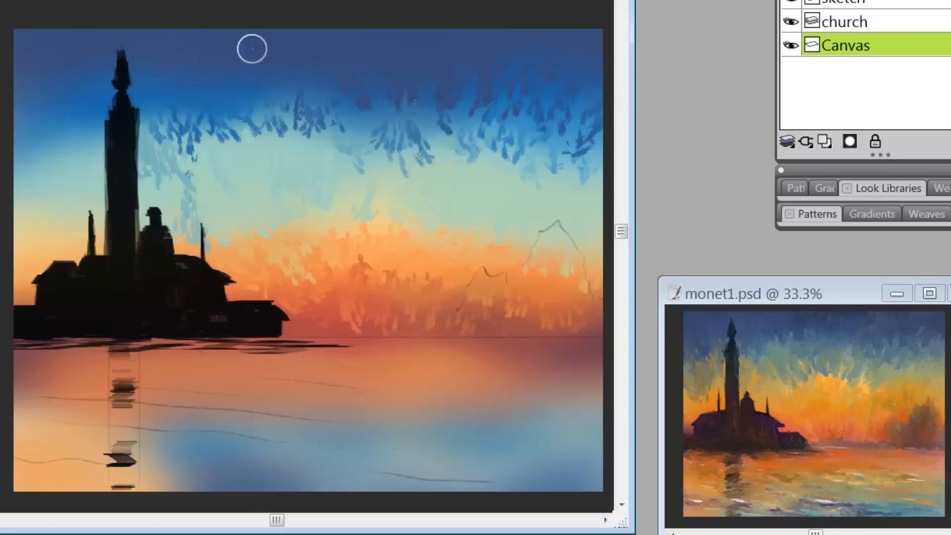
mouse_move(252, 49)
left_mouse_down()
mouse_move(155, 88)
mouse_move(213, 48)
mouse_move(239, 63)
mouse_move(129, 75)
mouse_move(58, 58)
mouse_move(33, 64)
mouse_move(102, 44)
mouse_move(54, 76)
mouse_move(57, 112)
mouse_move(70, 91)
mouse_move(102, 109)
mouse_move(33, 132)
mouse_move(51, 159)
mouse_move(68, 128)
mouse_move(96, 128)
mouse_move(75, 164)
mouse_move(39, 173)
mouse_move(30, 162)
mouse_move(83, 198)
mouse_move(103, 175)
mouse_move(66, 223)
mouse_move(23, 215)
mouse_move(69, 238)
mouse_move(96, 208)
mouse_move(68, 204)
mouse_move(48, 246)
mouse_move(30, 230)
mouse_move(30, 295)
mouse_move(28, 231)
mouse_move(65, 192)
mouse_move(88, 203)
mouse_move(64, 260)
mouse_move(79, 232)
left_mouse_up()
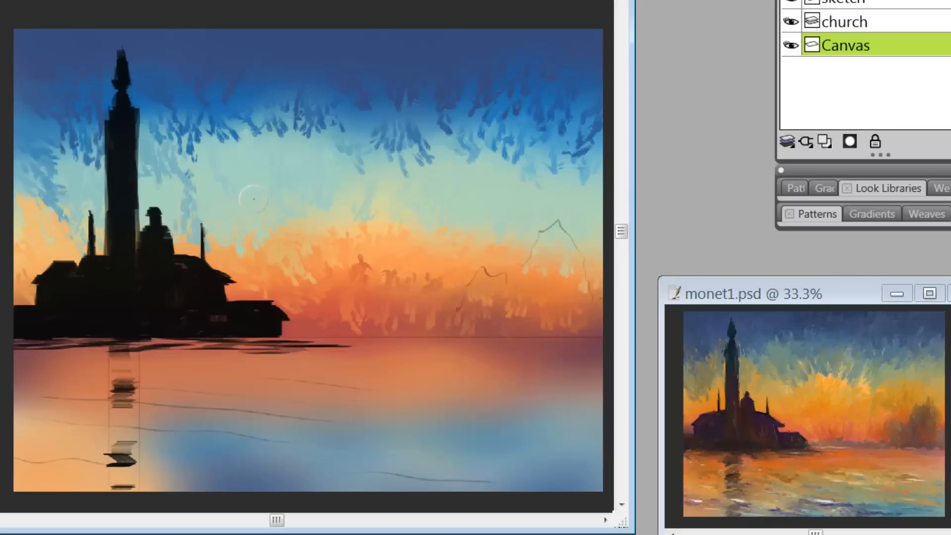
Step: Pull pale green strokes up into the blue and orange strokes up into the pale sky just right of the church
mouse_move(253, 199)
left_mouse_down()
mouse_move(248, 124)
mouse_move(233, 164)
mouse_move(272, 146)
mouse_move(270, 109)
left_mouse_up()
mouse_move(254, 245)
left_mouse_down()
mouse_move(250, 214)
mouse_move(265, 204)
left_mouse_up()
left_click_drag(278, 233, 285, 201)
left_click_drag(228, 247, 216, 218)
mouse_move(209, 233)
left_mouse_down()
mouse_move(196, 206)
mouse_move(200, 222)
left_mouse_up()
left_click_drag(242, 216, 241, 243)
mouse_move(342, 213)
left_mouse_down()
mouse_move(339, 238)
mouse_move(357, 243)
left_mouse_up()
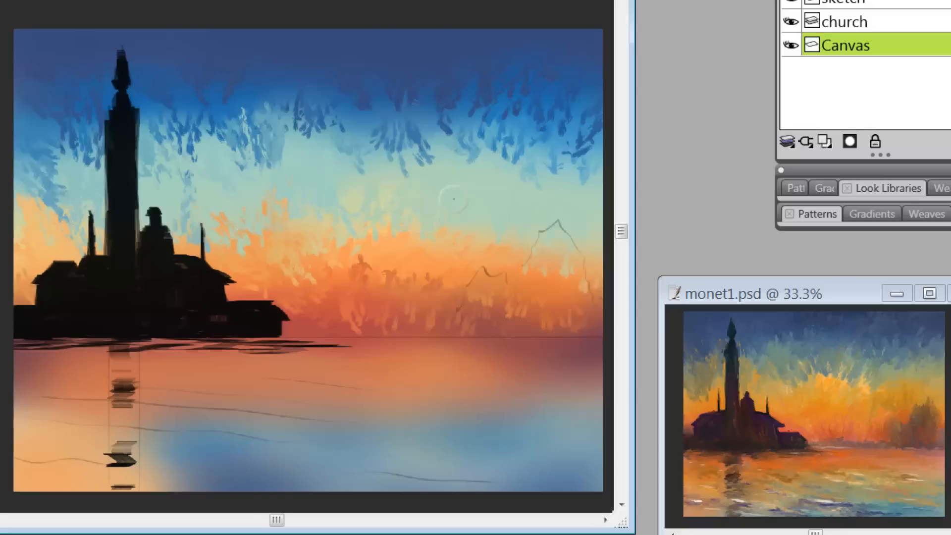
Step: Interweave blue and pale strokes across the middle of the sky, and dab darker orange-brown foliage over the sketched trees at right
mouse_move(422, 124)
left_mouse_down()
mouse_move(420, 154)
mouse_move(374, 166)
left_mouse_up()
left_click_drag(448, 119, 431, 177)
left_click_drag(416, 161, 398, 119)
left_click_drag(368, 159, 362, 133)
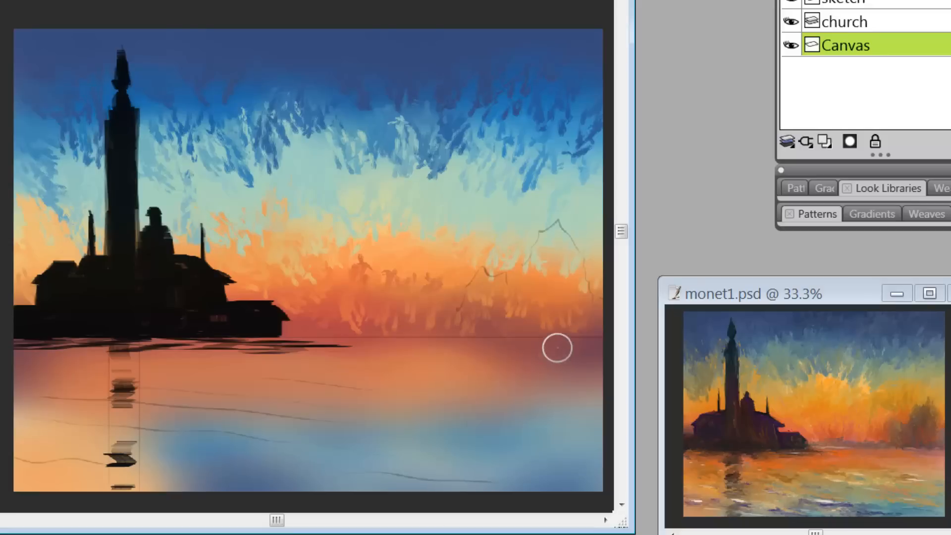
mouse_move(548, 301)
left_mouse_down()
mouse_move(537, 319)
mouse_move(554, 294)
mouse_move(573, 316)
mouse_move(550, 307)
mouse_move(544, 287)
mouse_move(568, 286)
mouse_move(544, 283)
mouse_move(540, 250)
mouse_move(569, 243)
mouse_move(558, 297)
mouse_move(496, 311)
mouse_move(513, 330)
left_mouse_up()
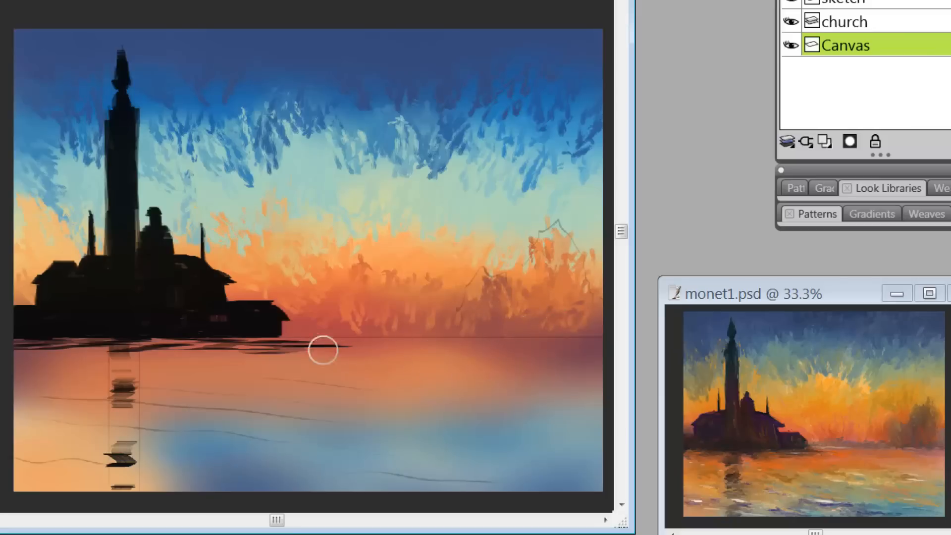
Step: Break up the purple and red water just below the horizon with short horizontal dabs at right and beneath the church
mouse_move(395, 340)
left_mouse_down()
mouse_move(512, 346)
mouse_move(489, 351)
mouse_move(540, 360)
mouse_move(561, 337)
mouse_move(500, 341)
left_mouse_up()
key("Tab")
key("Tab")
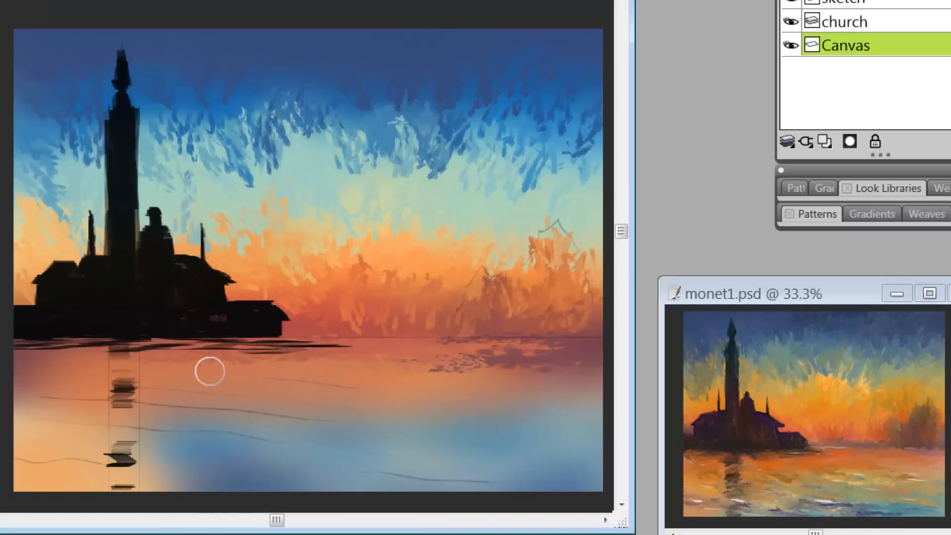
left_click_drag(116, 350, 81, 356)
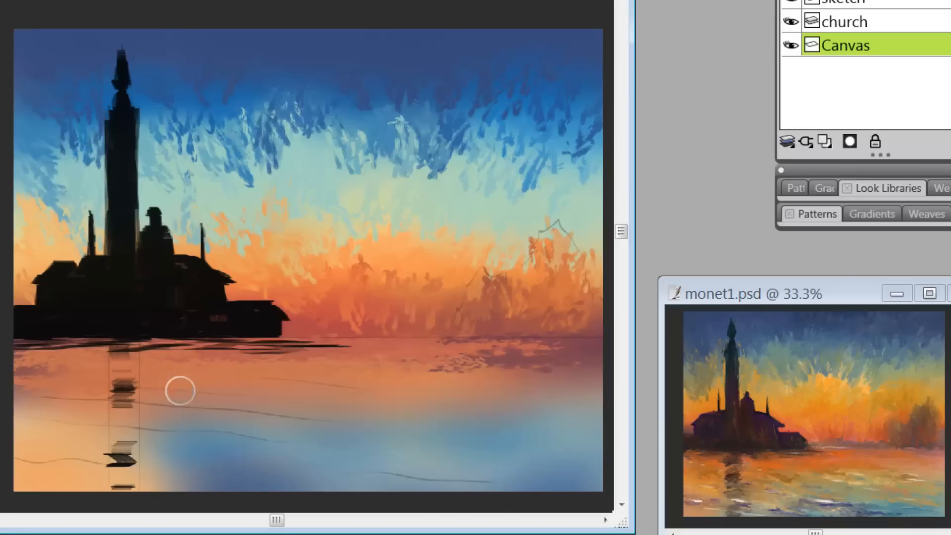
Step: Smear horizontal ripples of orange and grey-blue into each other across the middle and lower water
mouse_move(527, 379)
left_mouse_down()
mouse_move(557, 357)
mouse_move(501, 409)
mouse_move(444, 424)
left_mouse_up()
left_click_drag(172, 388, 360, 433)
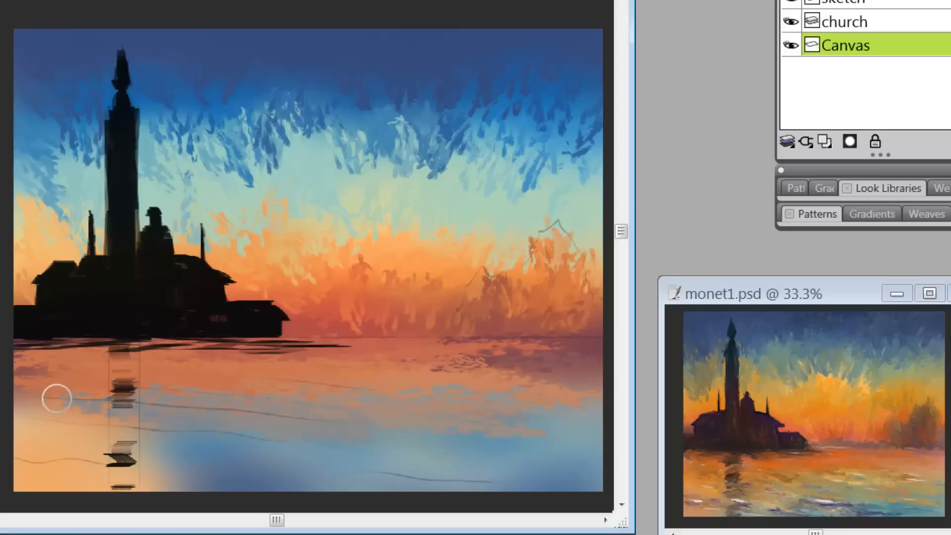
left_click_drag(55, 395, 134, 440)
mouse_move(192, 445)
left_mouse_down()
mouse_move(43, 460)
mouse_move(66, 473)
mouse_move(172, 464)
mouse_move(411, 482)
mouse_move(183, 419)
mouse_move(254, 464)
mouse_move(496, 463)
mouse_move(435, 441)
mouse_move(438, 429)
mouse_move(445, 450)
mouse_move(472, 469)
mouse_move(612, 426)
left_mouse_up()
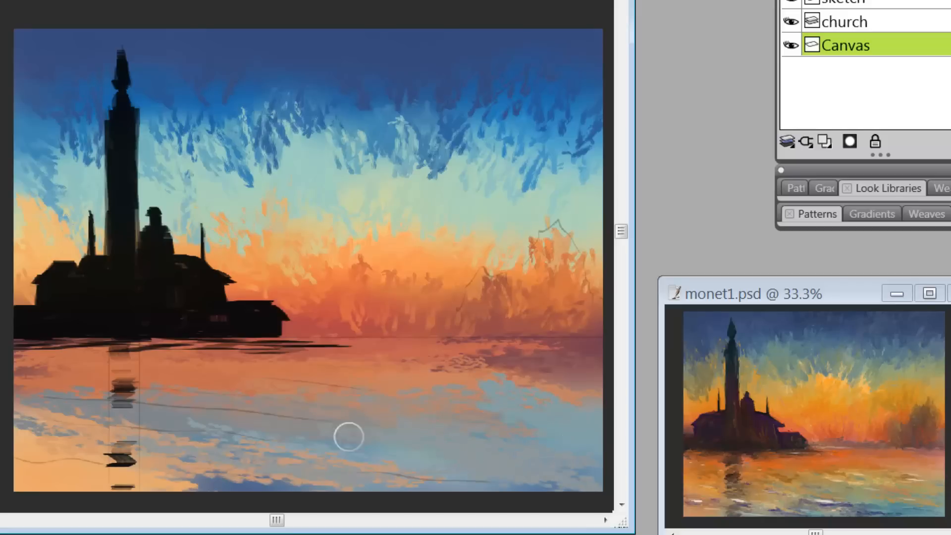
Step: Smear a few more short dabs around the water and trees at right, and set the brush's resaturation to 15%
left_click_drag(534, 361, 446, 349)
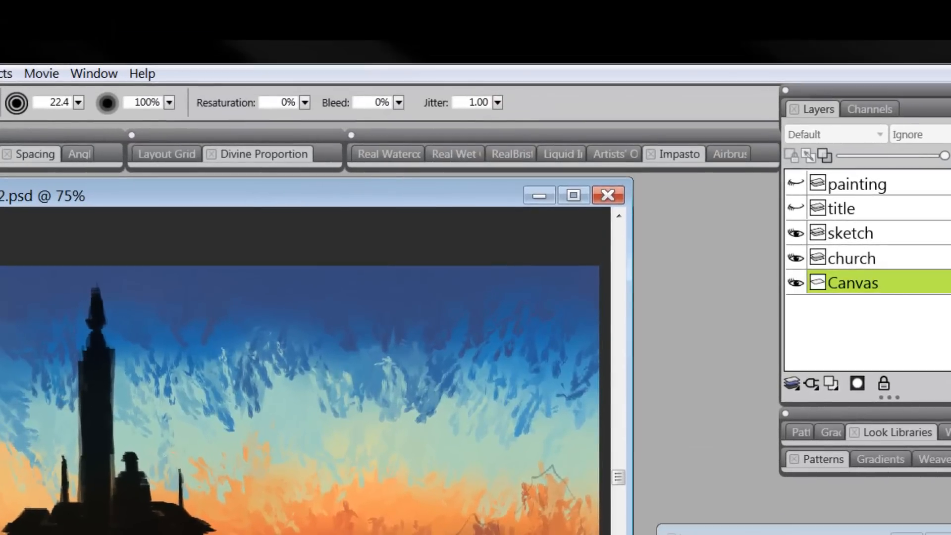
mouse_move(558, 532)
left_mouse_down()
mouse_move(568, 531)
mouse_move(545, 531)
left_mouse_up()
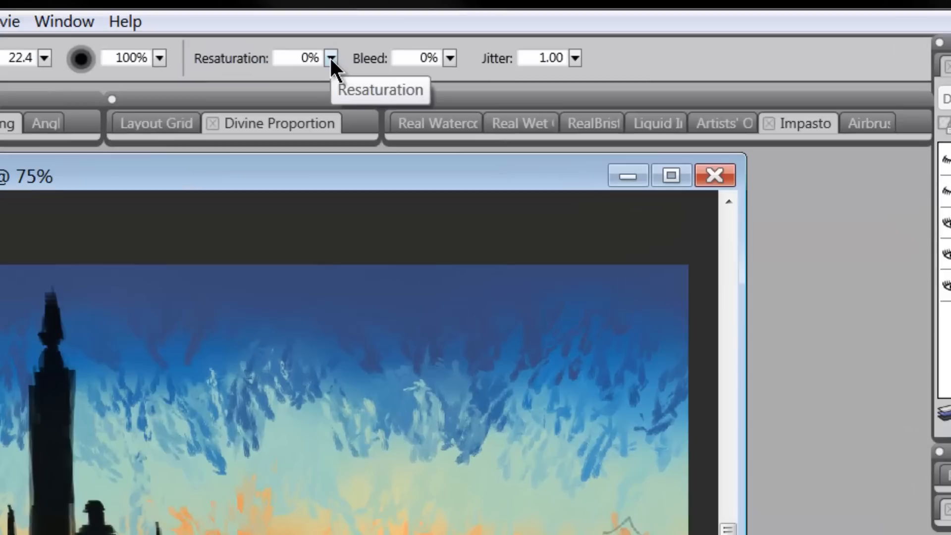
left_click(305, 103)
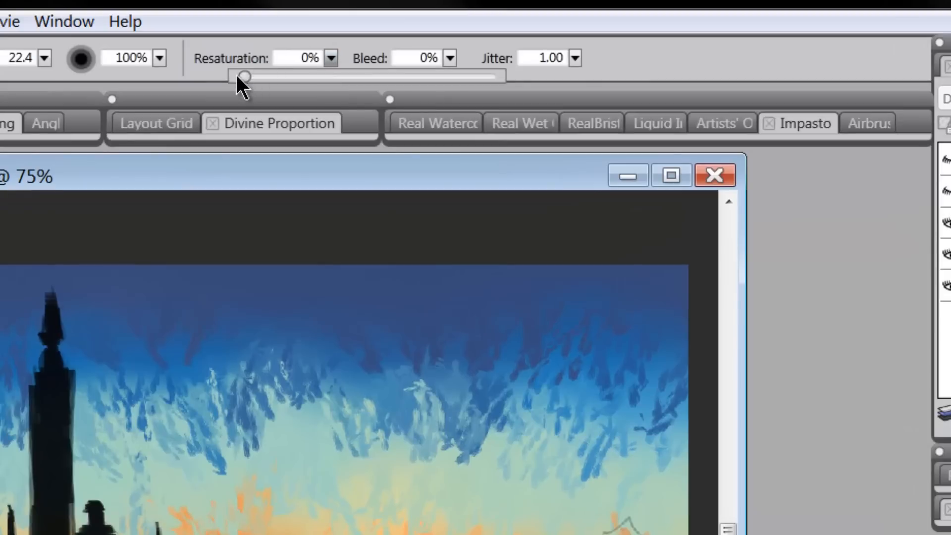
left_click_drag(263, 75, 276, 75)
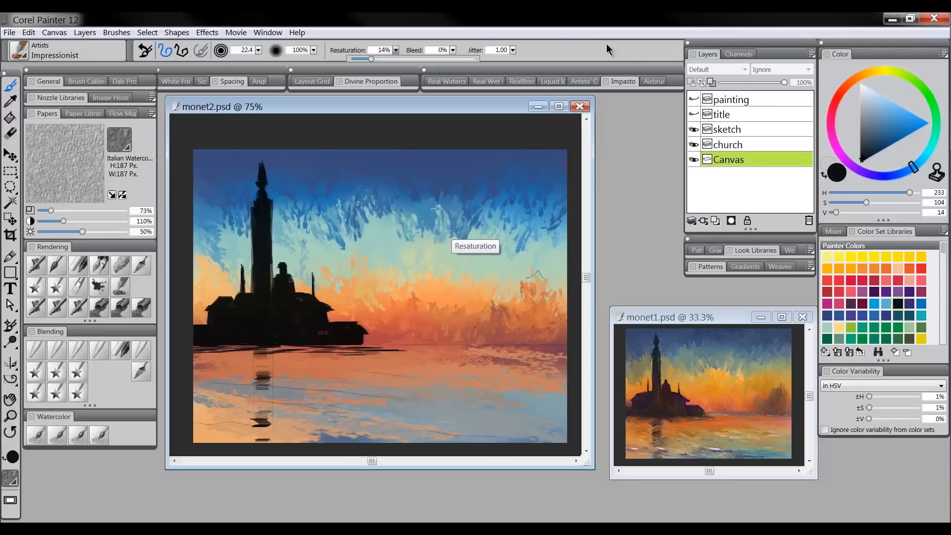
left_click_drag(371, 60, 373, 61)
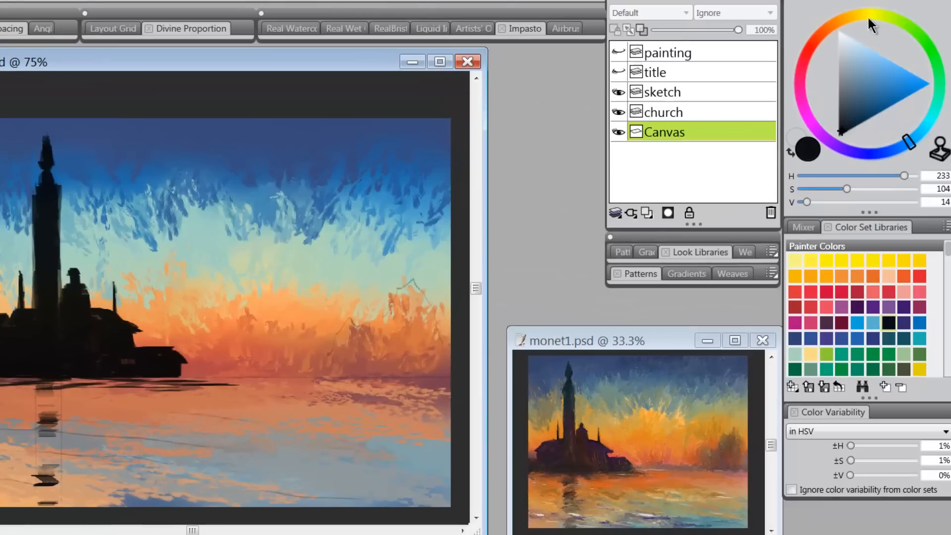
Step: Paint the foliage at right dark brown, stroke muted mauve along the horizon, and dab sampled sky blue into the trees
left_click_drag(869, 18, 846, 20)
mouse_move(848, 113)
left_mouse_down()
mouse_move(854, 121)
mouse_move(851, 108)
left_mouse_up()
mouse_move(373, 352)
left_mouse_down()
mouse_move(356, 332)
mouse_move(334, 352)
mouse_move(340, 371)
mouse_move(339, 332)
mouse_move(353, 346)
mouse_move(330, 355)
mouse_move(389, 358)
mouse_move(388, 318)
mouse_move(400, 311)
mouse_move(404, 279)
mouse_move(429, 310)
mouse_move(411, 359)
mouse_move(422, 343)
mouse_move(432, 367)
mouse_move(394, 345)
mouse_move(385, 353)
mouse_move(359, 343)
mouse_move(395, 365)
mouse_move(424, 347)
mouse_move(453, 349)
left_mouse_up()
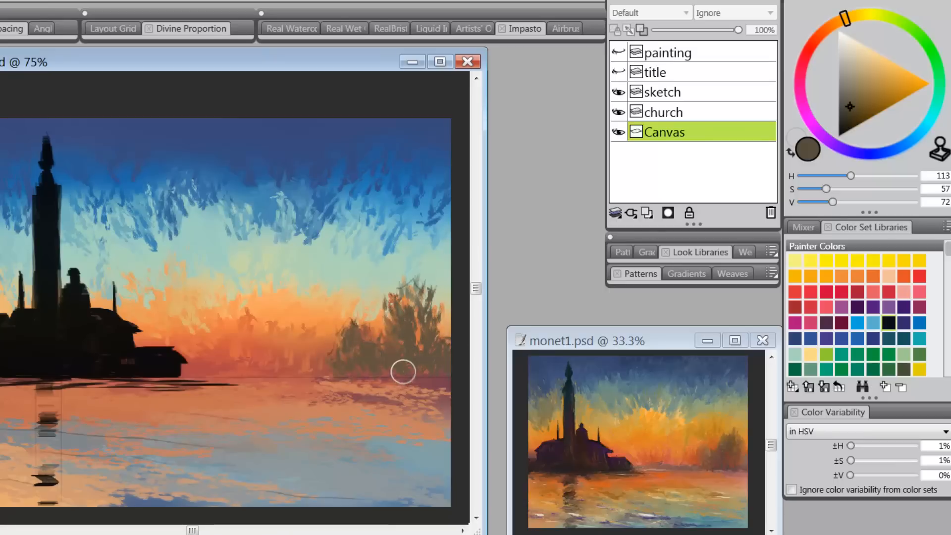
left_click(439, 381)
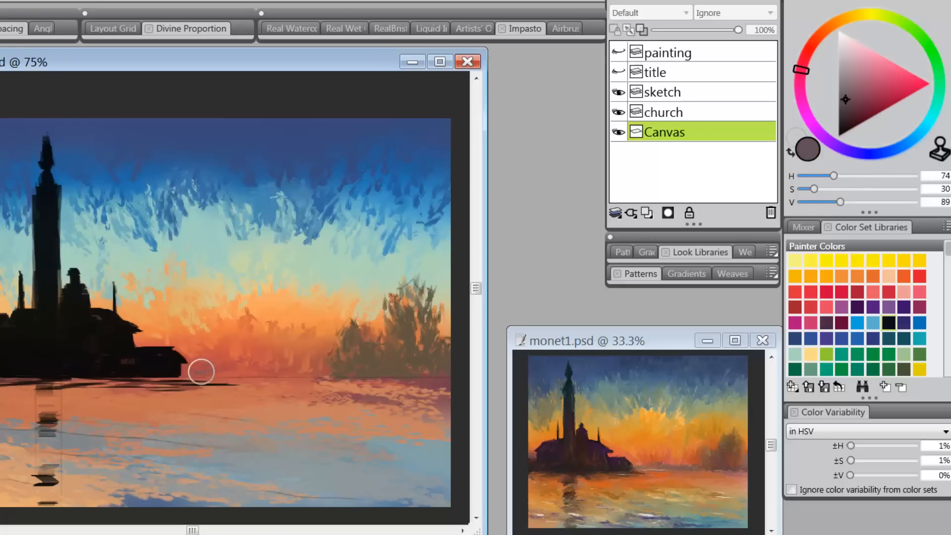
mouse_move(201, 371)
left_mouse_down()
mouse_move(350, 373)
mouse_move(186, 379)
mouse_move(405, 367)
mouse_move(390, 351)
mouse_move(421, 340)
mouse_move(410, 353)
mouse_move(349, 343)
mouse_move(412, 316)
mouse_move(423, 336)
mouse_move(409, 295)
mouse_move(432, 316)
mouse_move(408, 321)
mouse_move(419, 295)
left_mouse_up()
left_click(388, 191, "alt")
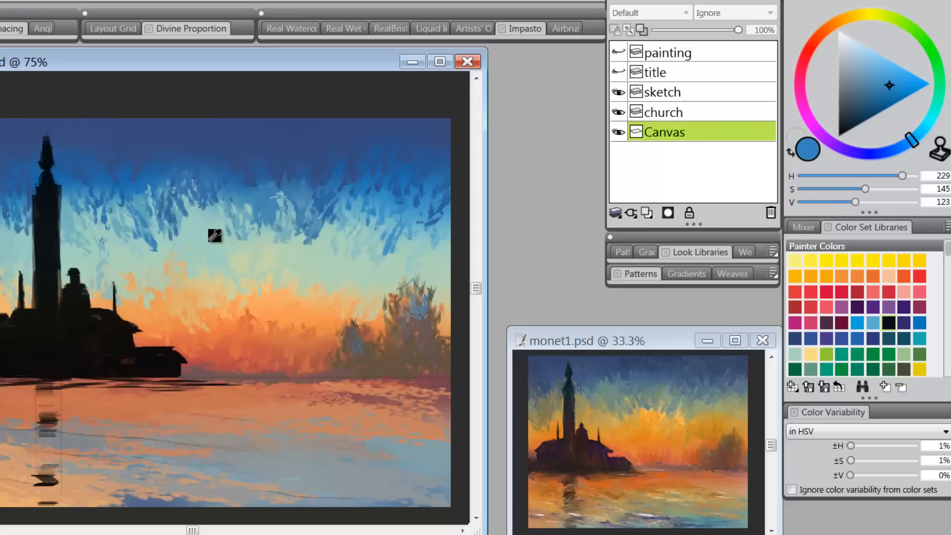
Step: Mix a muted yellow (H 127, S 135, V 148) and dab it above the trees, beside the church and across the middle water
left_click(331, 181, "alt")
left_click(857, 15)
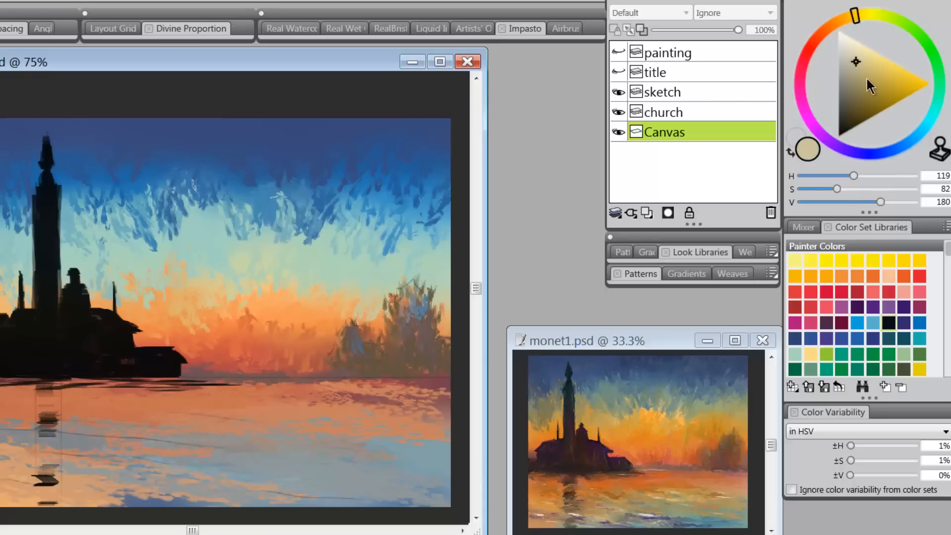
left_click_drag(876, 85, 880, 76)
left_click(869, 14)
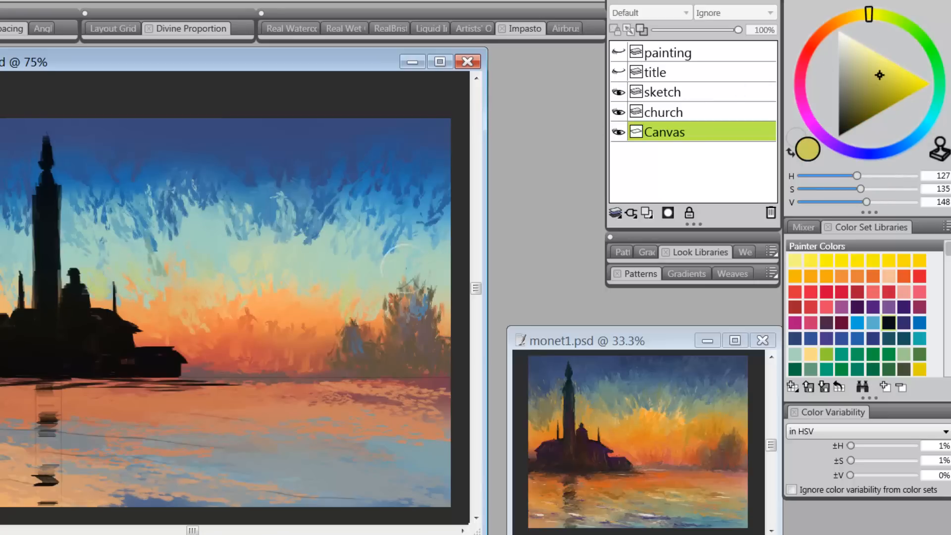
mouse_move(381, 262)
left_mouse_down()
mouse_move(397, 283)
mouse_move(434, 294)
left_mouse_up()
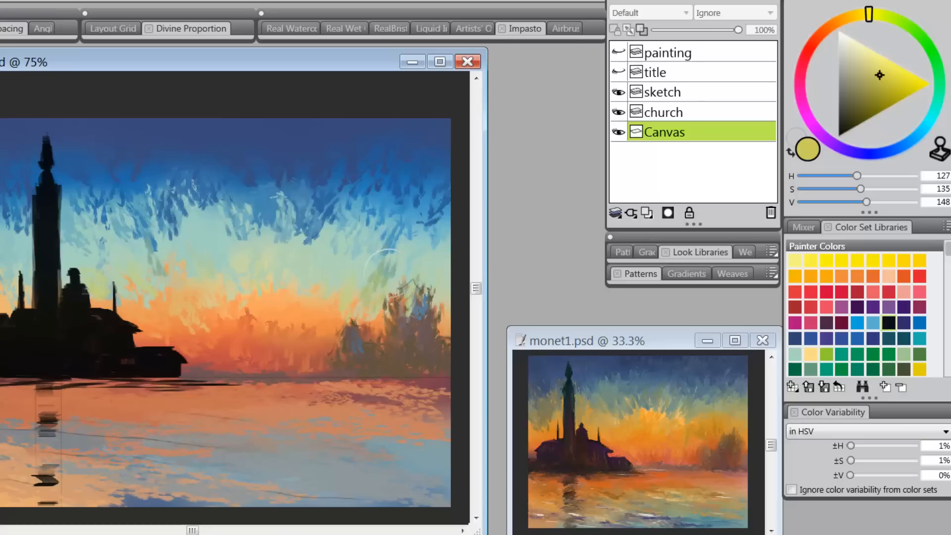
mouse_move(278, 436)
left_mouse_down()
mouse_move(310, 431)
mouse_move(211, 421)
mouse_move(366, 430)
left_mouse_up()
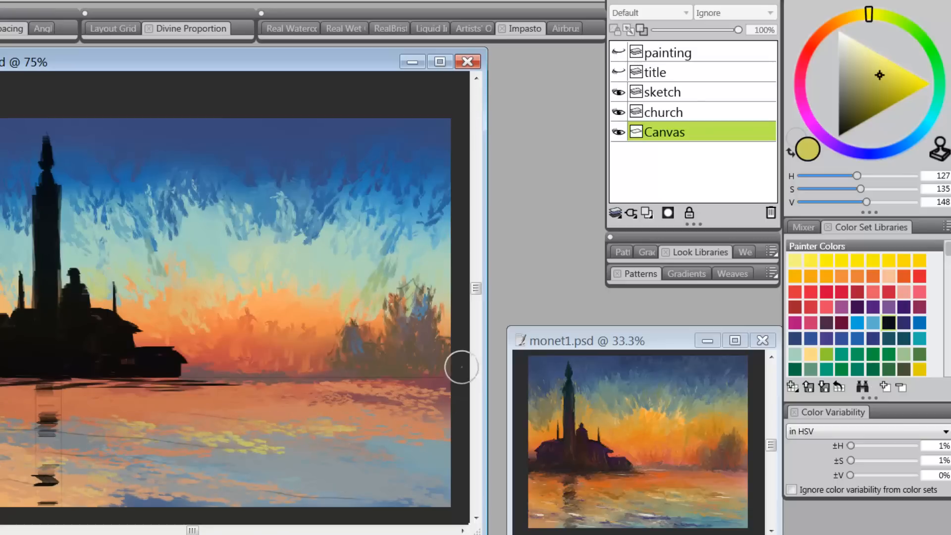
left_click_drag(208, 304, 213, 311)
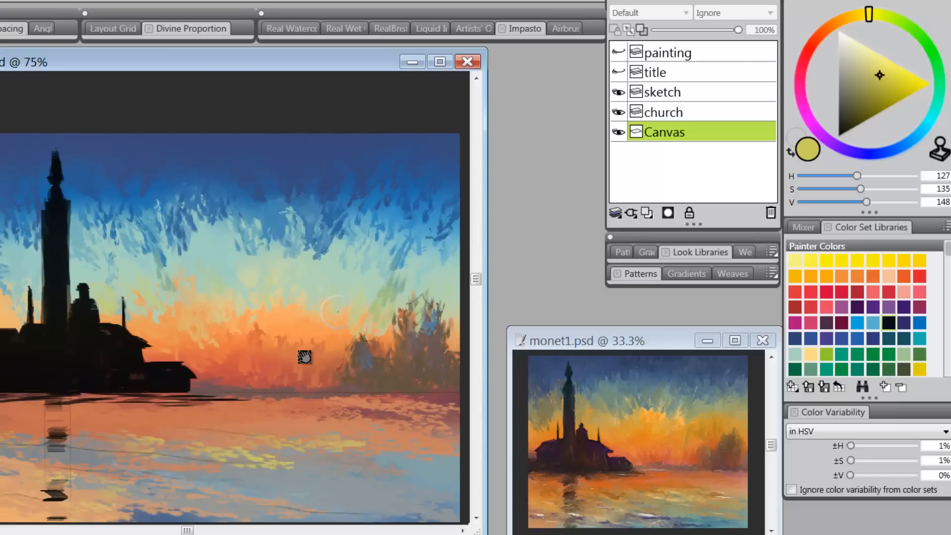
mouse_move(304, 357)
left_mouse_down()
mouse_move(295, 325)
mouse_move(314, 349)
mouse_move(303, 365)
mouse_move(300, 356)
left_mouse_up()
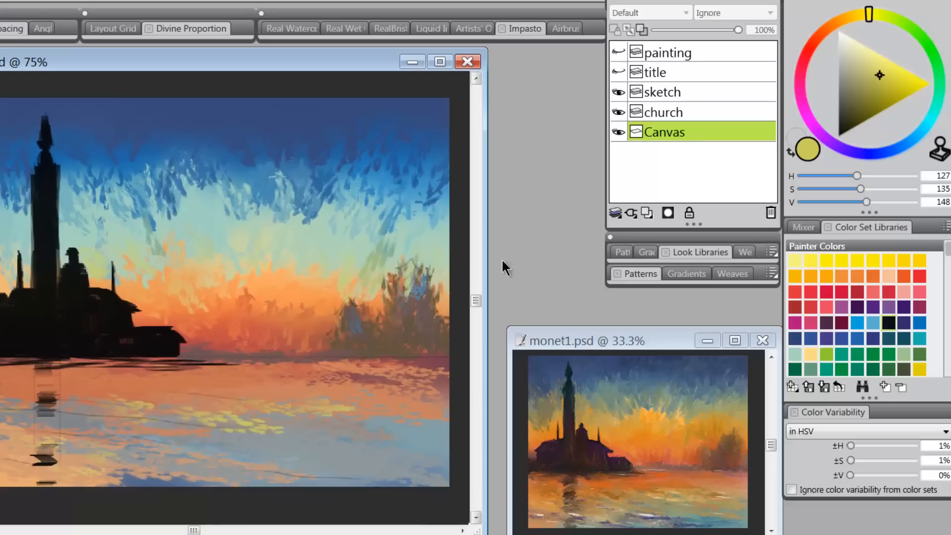
Step: Mix a pale warm yellow (H 114, S 255, V 200) and stroke a radiating glow in the central sky, with matching water highlights
left_click(274, 283, "alt")
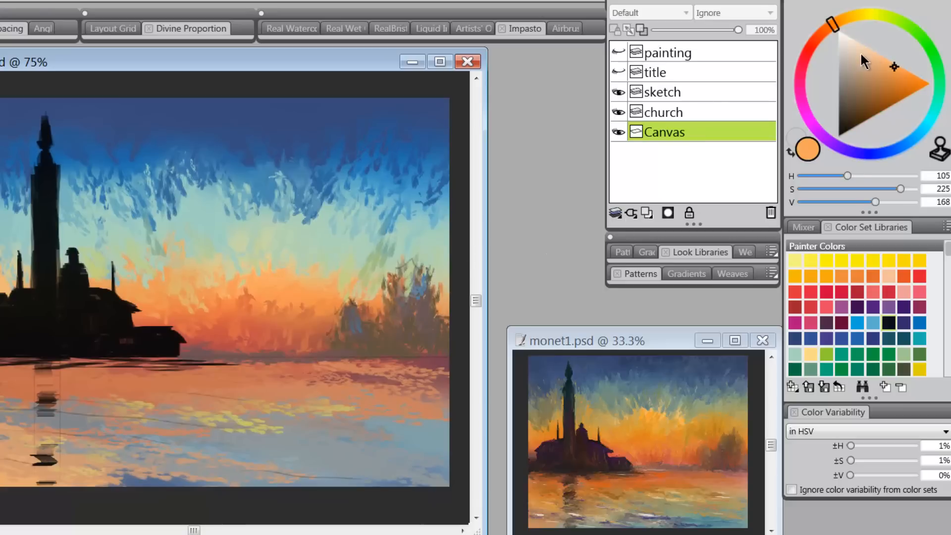
left_click(879, 51)
left_click(851, 17)
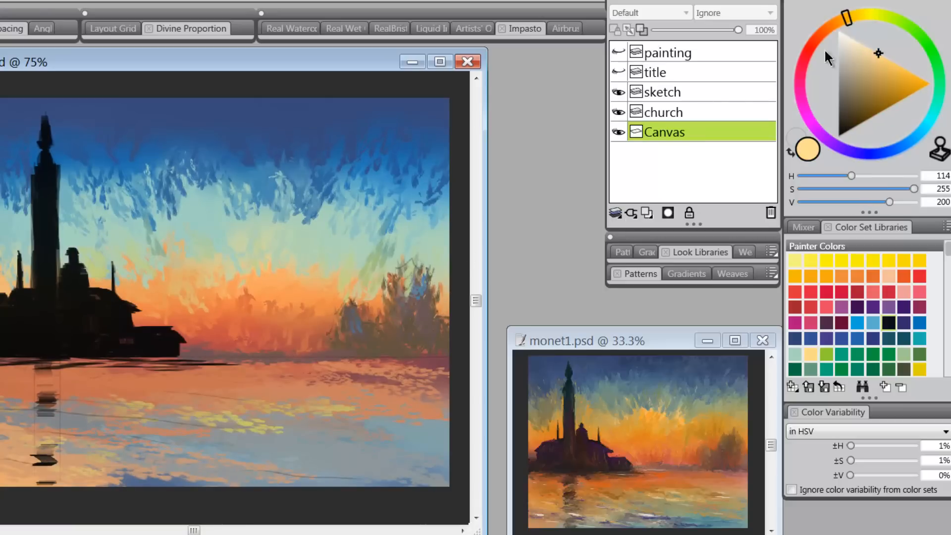
left_click_drag(190, 251, 174, 283)
left_click_drag(223, 239, 233, 268)
left_click_drag(279, 244, 268, 296)
mouse_move(190, 233)
left_mouse_down()
mouse_move(184, 258)
mouse_move(203, 269)
left_mouse_up()
left_click_drag(320, 244, 294, 283)
left_click_drag(197, 276, 193, 299)
left_click_drag(164, 253, 183, 287)
left_click_drag(213, 218, 208, 258)
left_click_drag(297, 213, 282, 268)
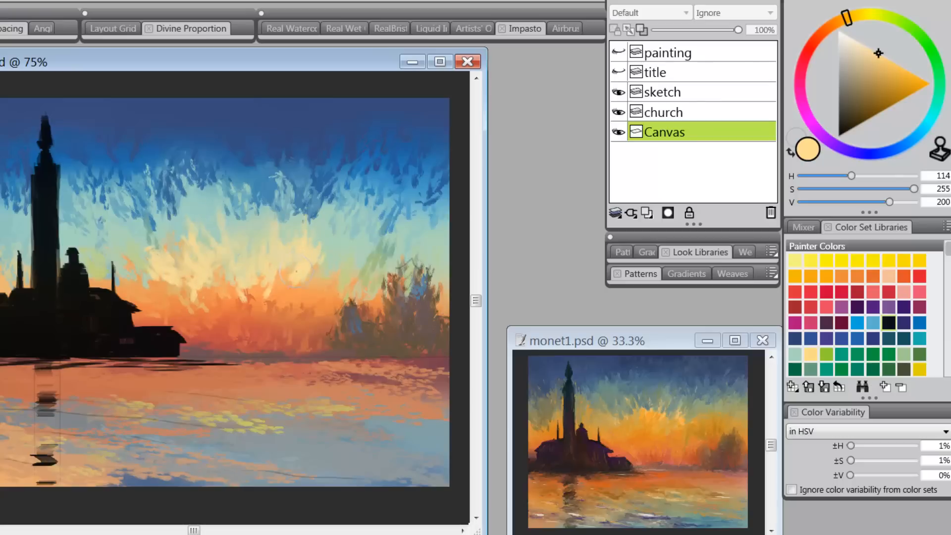
left_click_drag(208, 404, 258, 416)
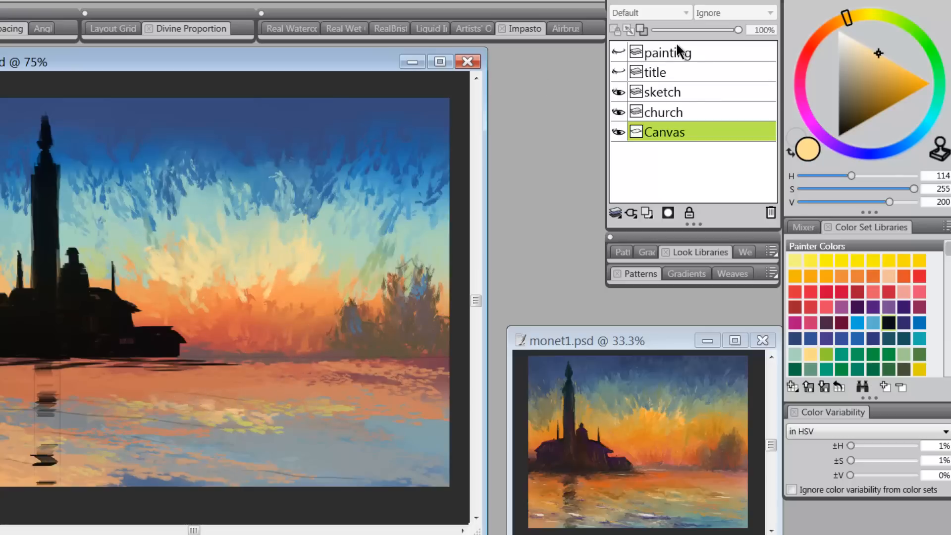
Step: Weave ochre strokes and fully saturated golden-yellow strokes through the pale glow in the sky
left_click_drag(886, 89, 908, 89)
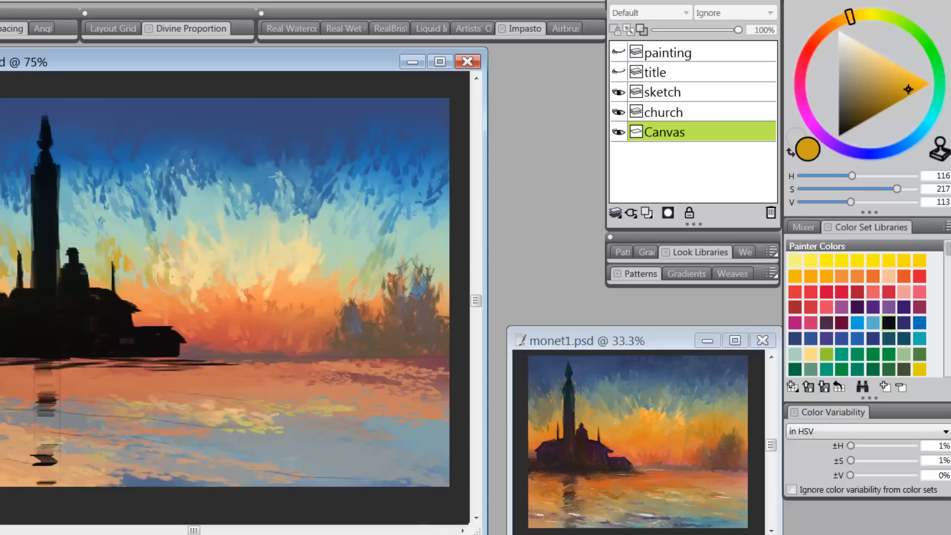
left_click_drag(234, 261, 290, 250)
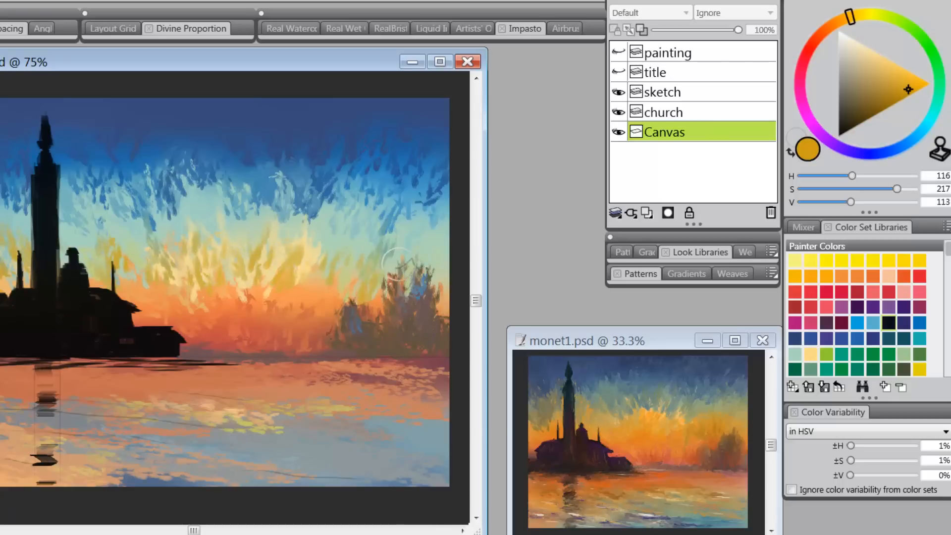
left_click_drag(910, 91, 931, 84)
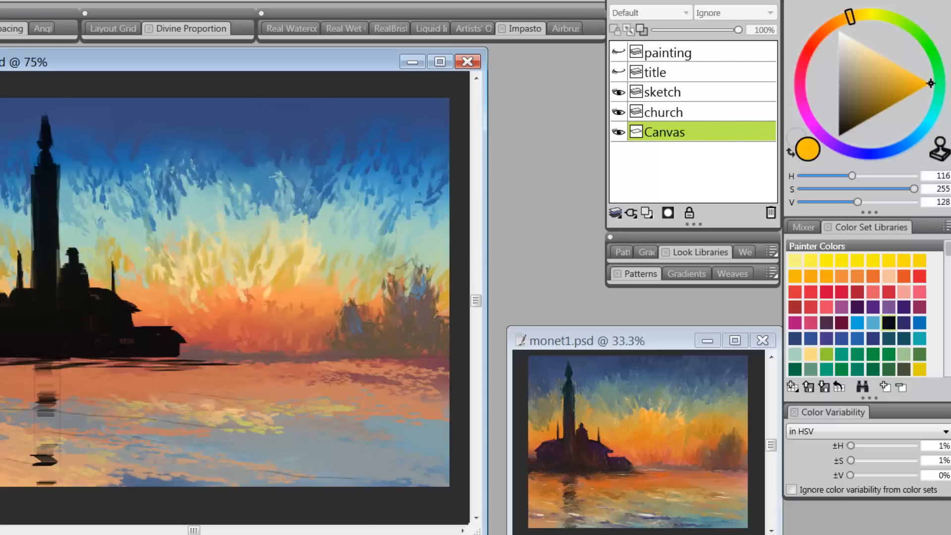
mouse_move(195, 253)
left_mouse_down()
mouse_move(111, 235)
mouse_move(152, 281)
mouse_move(304, 276)
mouse_move(371, 255)
left_mouse_up()
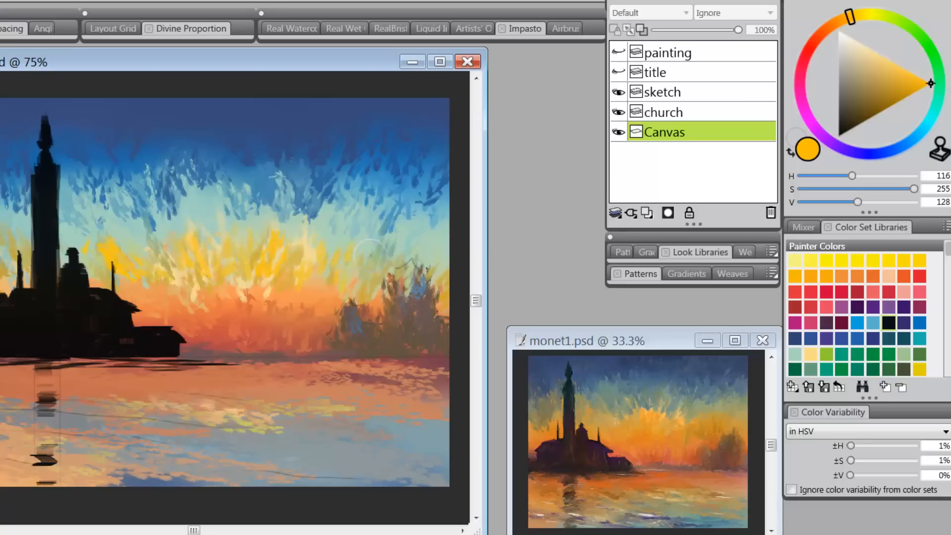
Step: Add golden-yellow strokes around the church tower, and interweave sampled pale teal strokes between the blue and yellow sky
mouse_move(20, 204)
left_mouse_down()
mouse_move(44, 218)
mouse_move(14, 227)
mouse_move(41, 215)
mouse_move(59, 187)
mouse_move(63, 251)
mouse_move(15, 212)
mouse_move(16, 272)
mouse_move(4, 288)
mouse_move(23, 290)
mouse_move(19, 173)
mouse_move(72, 207)
left_mouse_up()
left_click(201, 210, "alt")
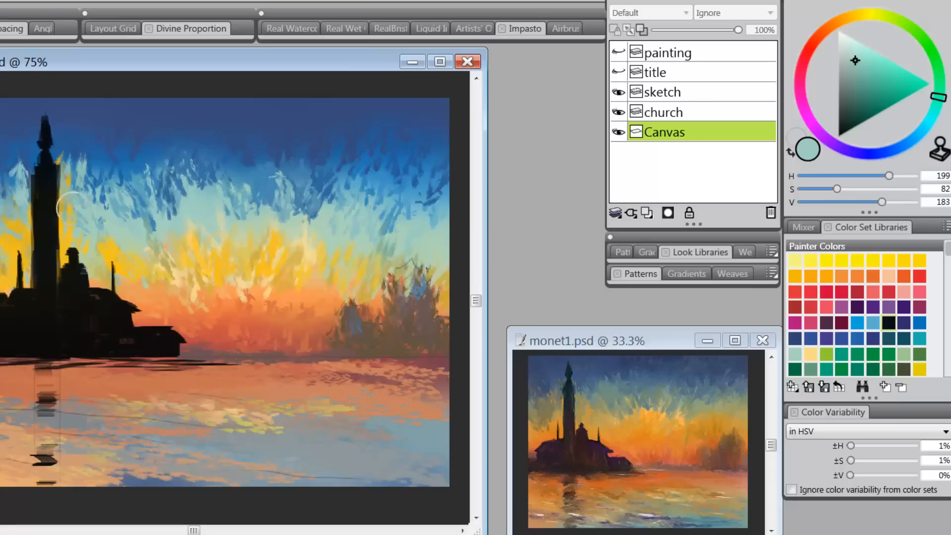
mouse_move(118, 229)
left_mouse_down()
mouse_move(237, 182)
mouse_move(199, 191)
mouse_move(316, 245)
left_mouse_up()
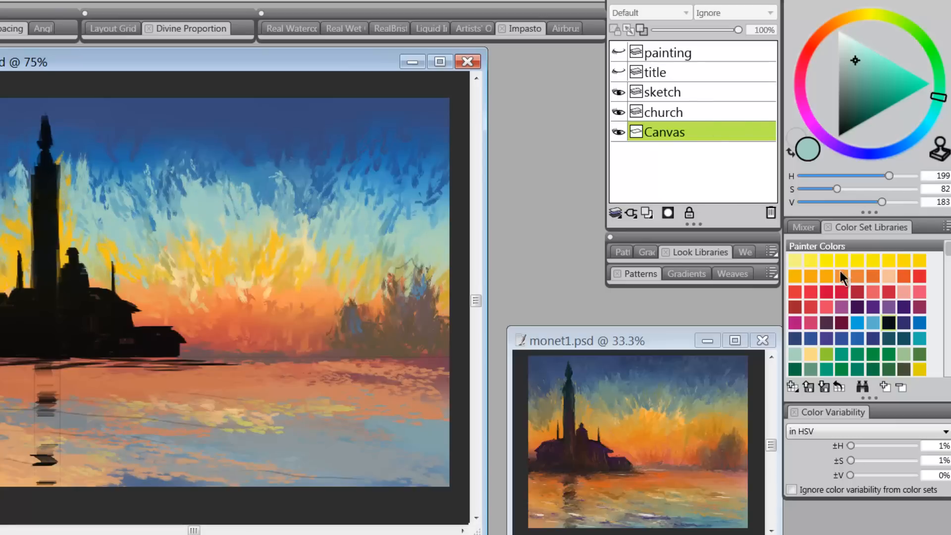
Step: Dab red over the trees and along the horizon, and saturated orange (H 100, S 255, V 128) across the water and lower sky
left_click(796, 292)
mouse_move(340, 323)
left_mouse_down()
mouse_move(227, 330)
mouse_move(271, 327)
mouse_move(301, 349)
mouse_move(320, 329)
mouse_move(443, 295)
mouse_move(442, 307)
mouse_move(388, 338)
mouse_move(402, 325)
mouse_move(439, 366)
mouse_move(369, 380)
mouse_move(264, 379)
mouse_move(349, 361)
mouse_move(240, 374)
mouse_move(221, 354)
left_mouse_up()
left_click(826, 28)
mouse_move(882, 86)
left_mouse_down()
mouse_move(939, 97)
mouse_move(931, 83)
left_mouse_up()
mouse_move(106, 378)
left_mouse_down()
mouse_move(191, 378)
mouse_move(40, 378)
left_mouse_up()
mouse_move(213, 312)
left_mouse_down()
mouse_move(200, 279)
mouse_move(152, 301)
mouse_move(247, 292)
mouse_move(329, 310)
left_mouse_up()
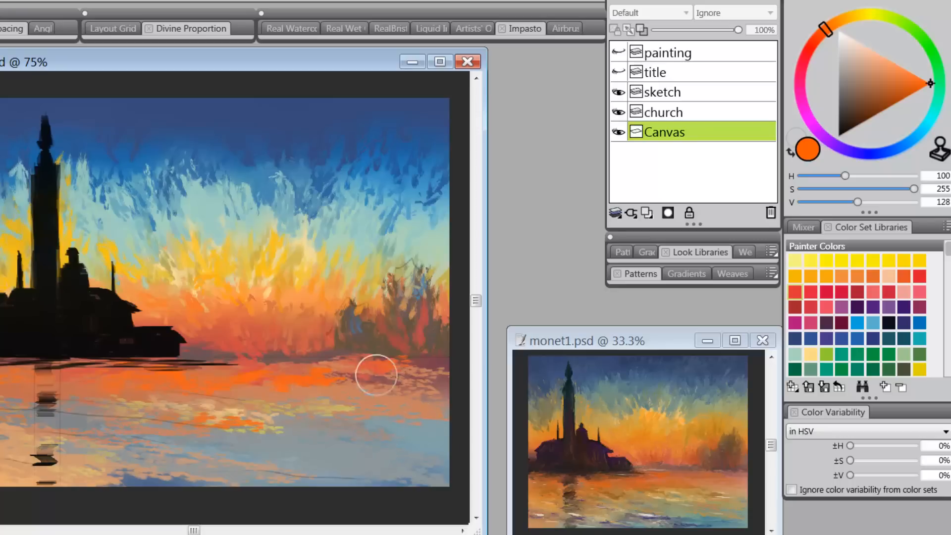
Step: Sample deep blue from the upper sky and dab broken ripples across the lower right water
left_click(399, 145, "alt")
mouse_move(429, 474)
left_mouse_down()
mouse_move(400, 470)
mouse_move(451, 457)
mouse_move(340, 426)
mouse_move(283, 472)
mouse_move(221, 487)
mouse_move(320, 477)
mouse_move(311, 455)
mouse_move(413, 469)
mouse_move(302, 432)
mouse_move(289, 444)
mouse_move(298, 460)
mouse_move(329, 435)
left_mouse_up()
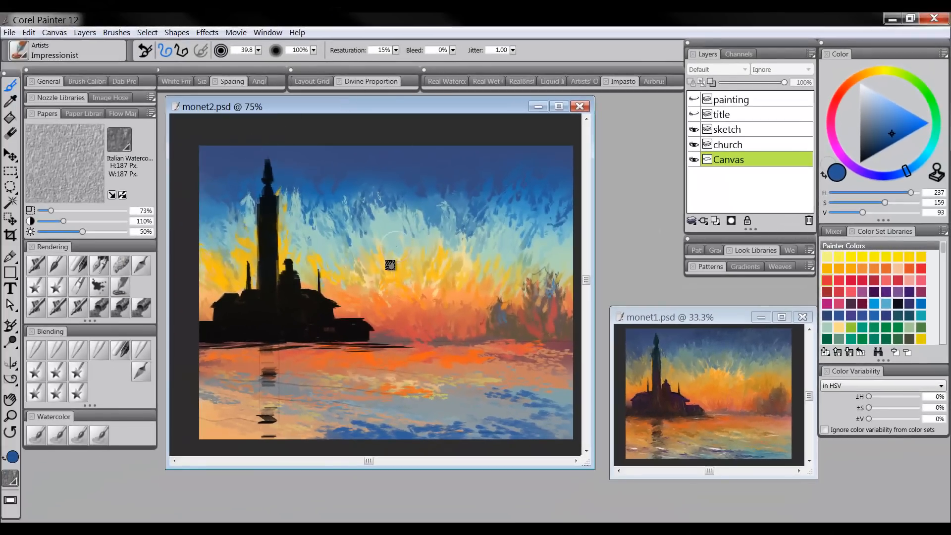
left_click_drag(391, 265, 395, 267)
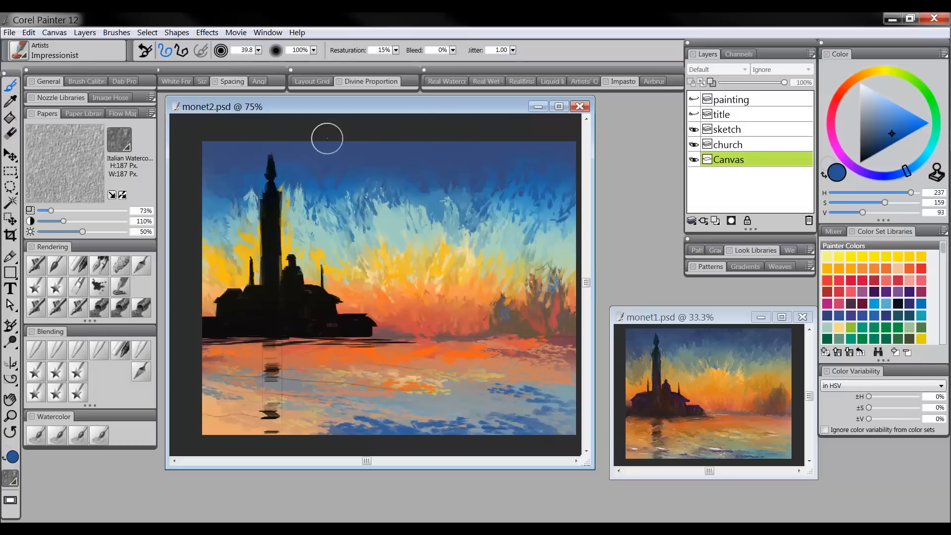
Step: Set the brush's resaturation to 0%, hide the palettes, and smear radiating strokes from the glow up through the blue sky
left_click(396, 50)
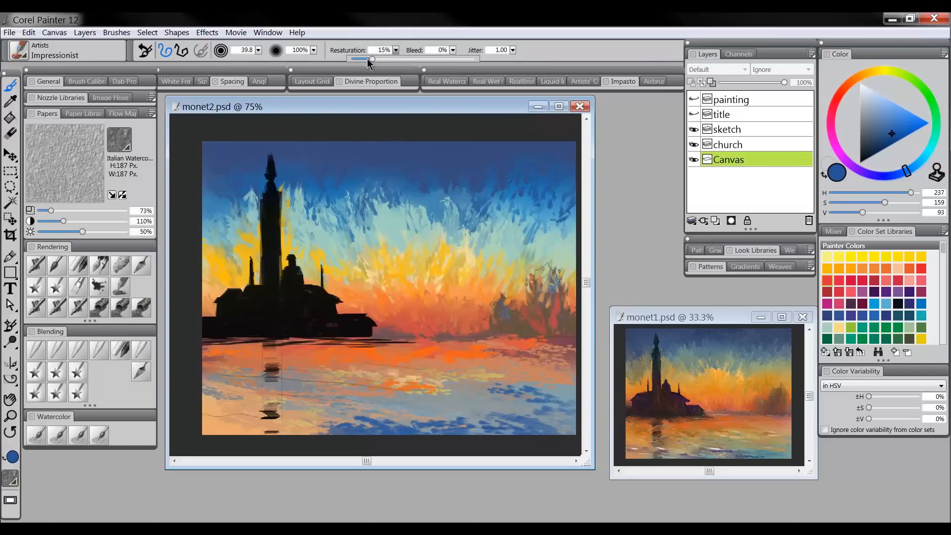
key("Tab")
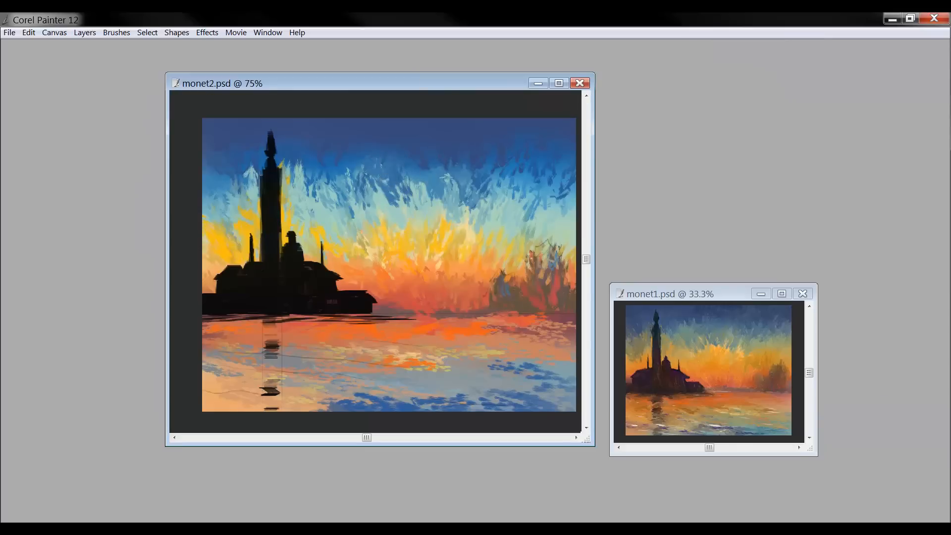
mouse_move(389, 201)
left_mouse_down()
mouse_move(406, 170)
mouse_move(385, 184)
left_mouse_up()
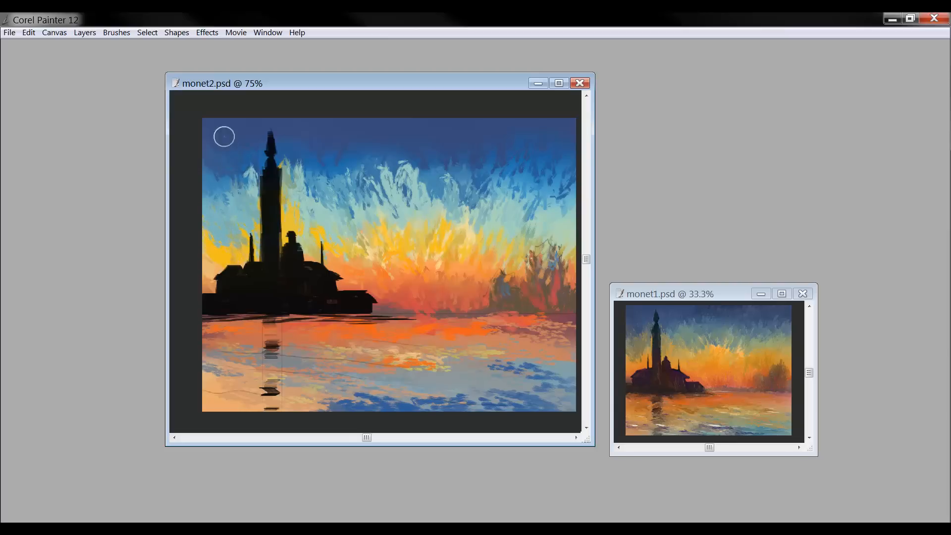
mouse_move(286, 161)
left_mouse_down()
mouse_move(310, 200)
mouse_move(316, 169)
mouse_move(420, 154)
left_mouse_up()
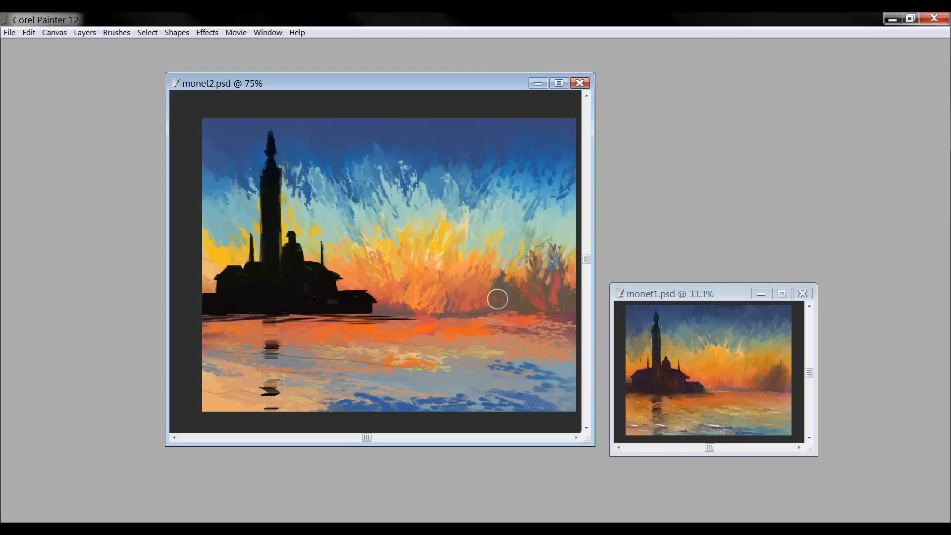
Step: Blend the tree foliage and smear the orange and blue water ripples into each other, and bring the palettes back
mouse_move(532, 287)
left_mouse_down()
mouse_move(547, 250)
mouse_move(551, 279)
mouse_move(568, 272)
mouse_move(544, 292)
mouse_move(529, 290)
mouse_move(569, 306)
mouse_move(579, 299)
mouse_move(521, 321)
mouse_move(572, 325)
mouse_move(471, 331)
mouse_move(532, 344)
mouse_move(531, 327)
mouse_move(556, 321)
mouse_move(525, 340)
mouse_move(448, 333)
mouse_move(484, 327)
left_mouse_up()
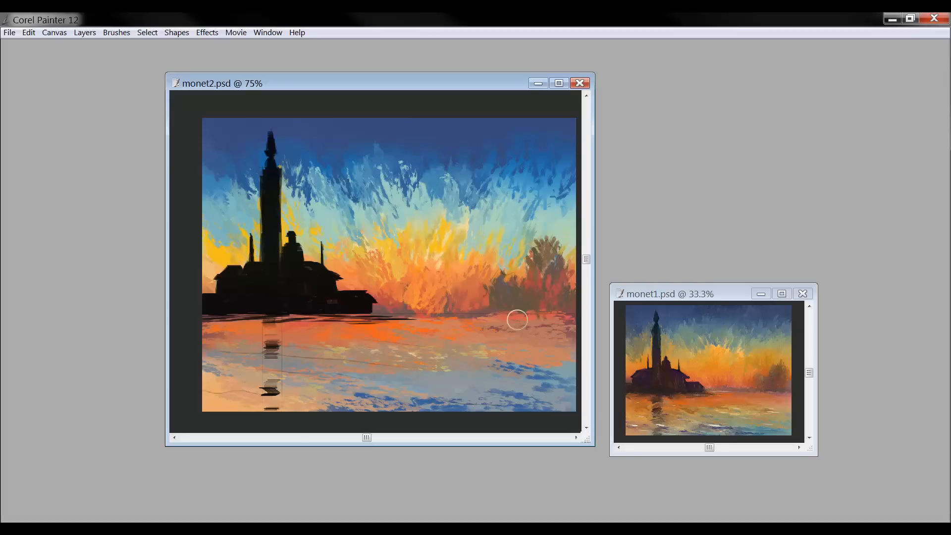
left_click_drag(455, 314, 478, 325)
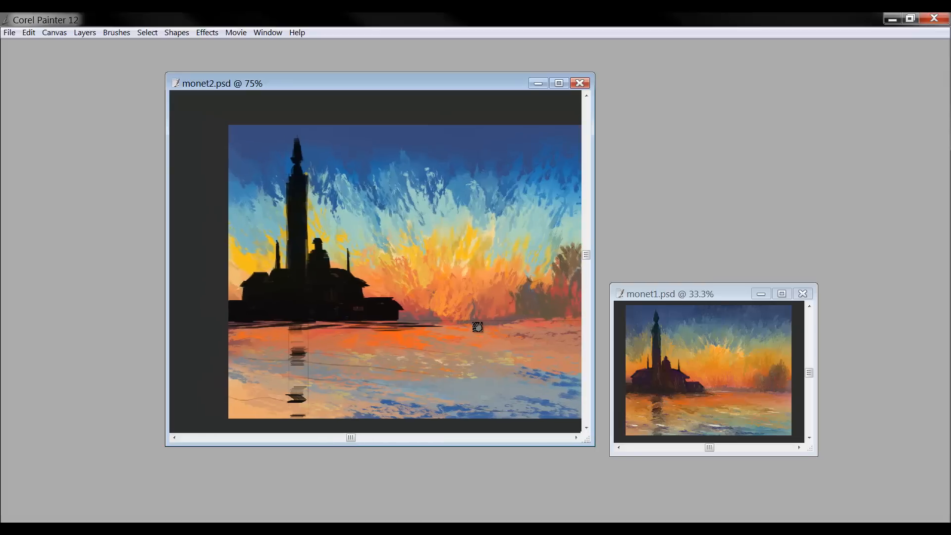
key("Tab")
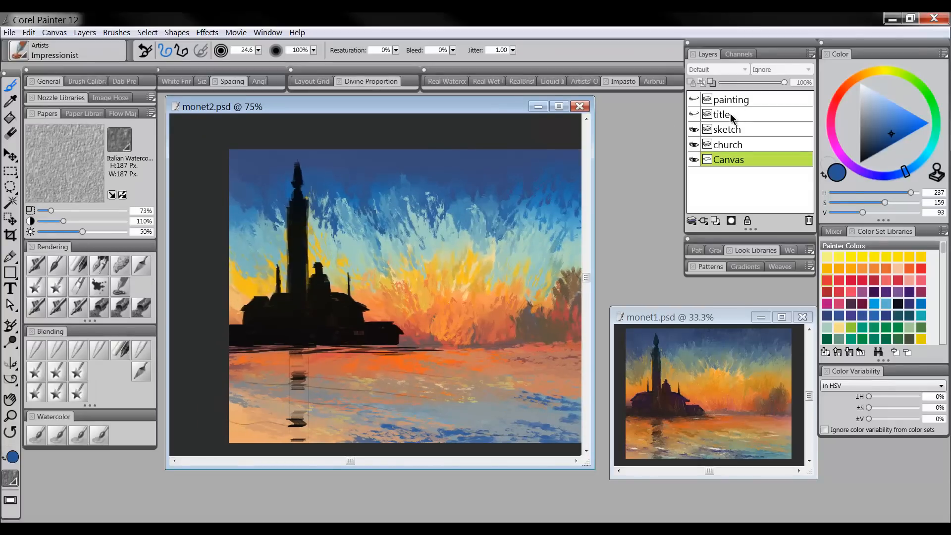
left_click_drag(491, 325, 485, 327)
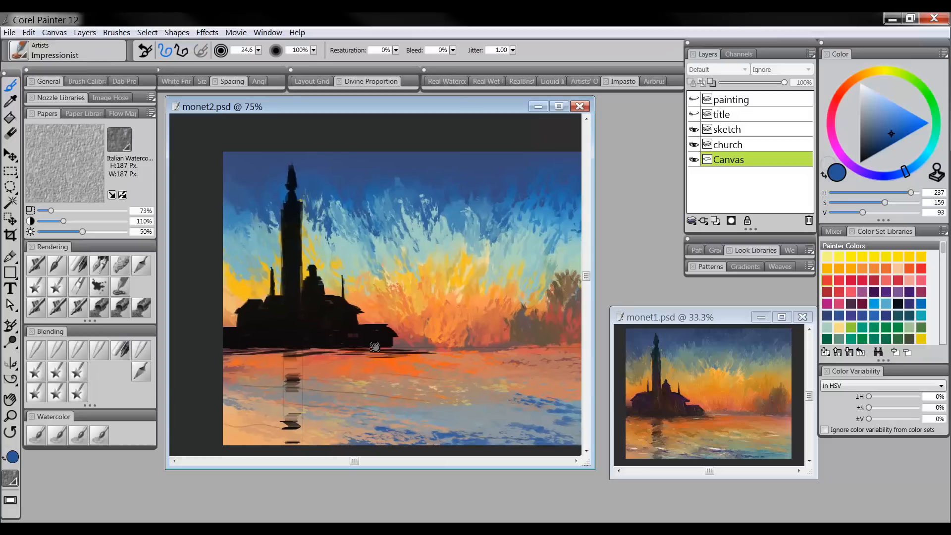
Step: Hide the sketch layer and merge the church layer into the canvas
left_click_drag(360, 341, 374, 314)
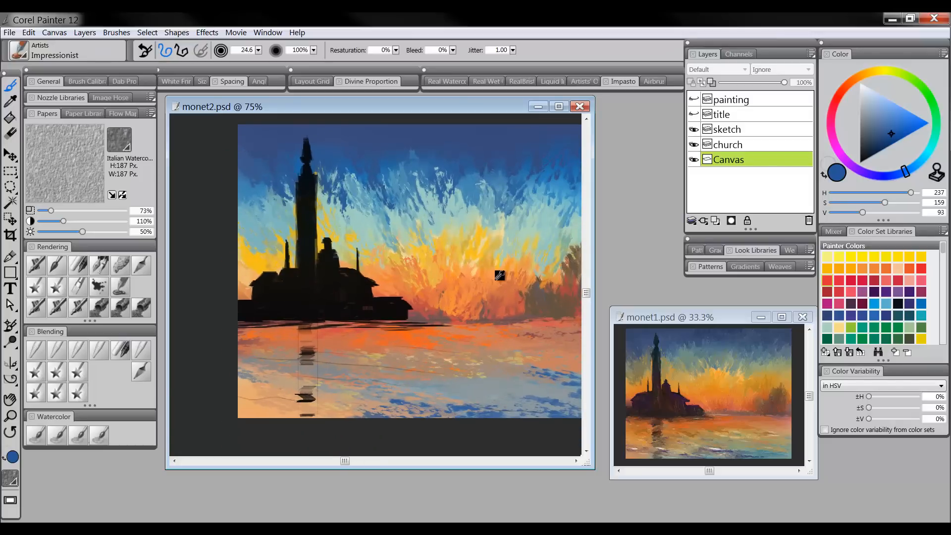
left_click(737, 130)
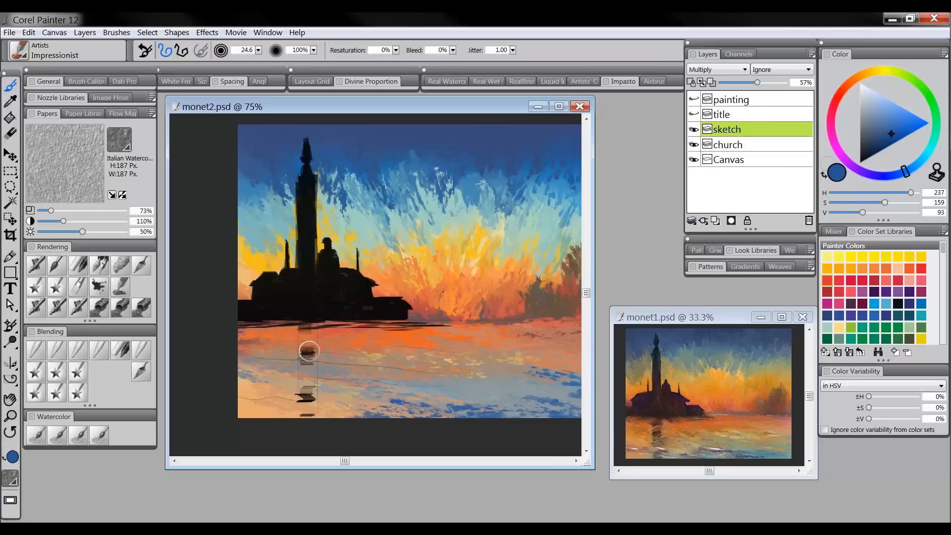
left_click(694, 131)
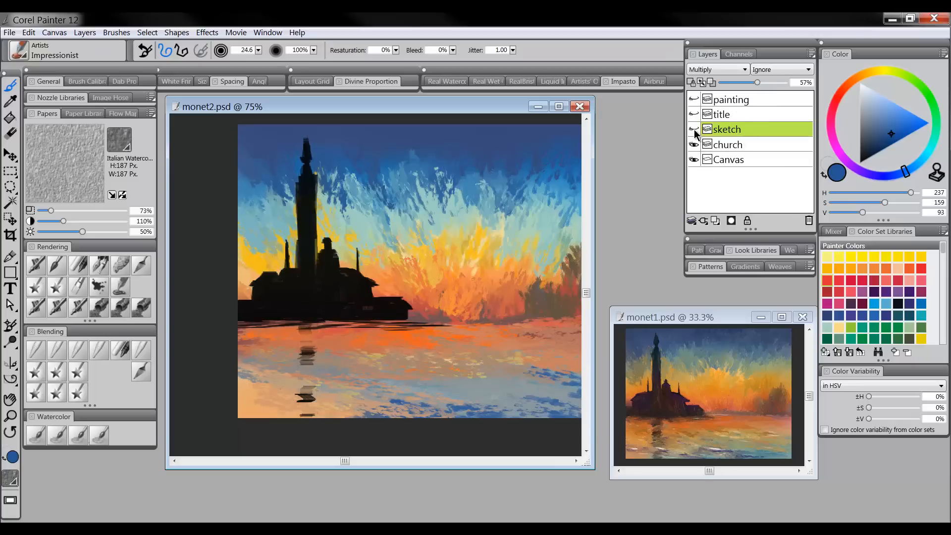
left_click(723, 144)
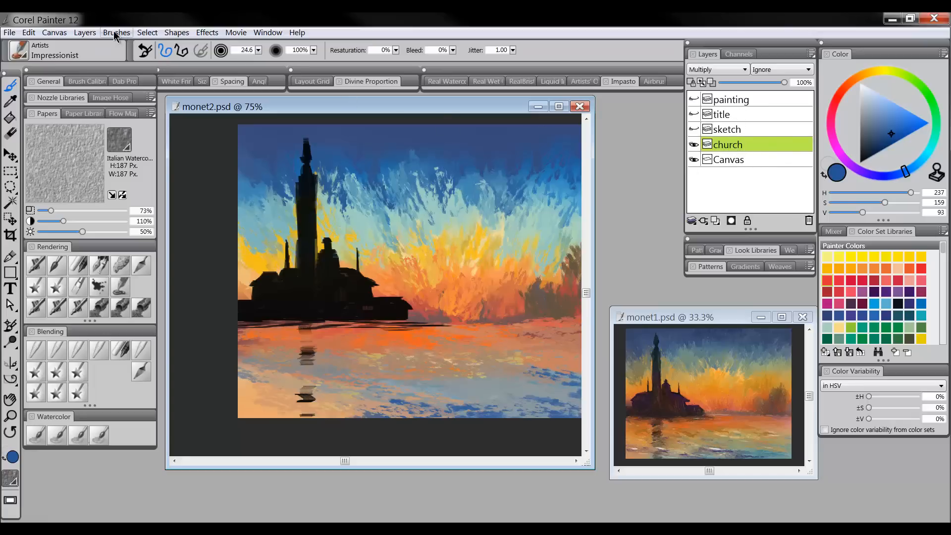
left_click(92, 33)
left_click(119, 228)
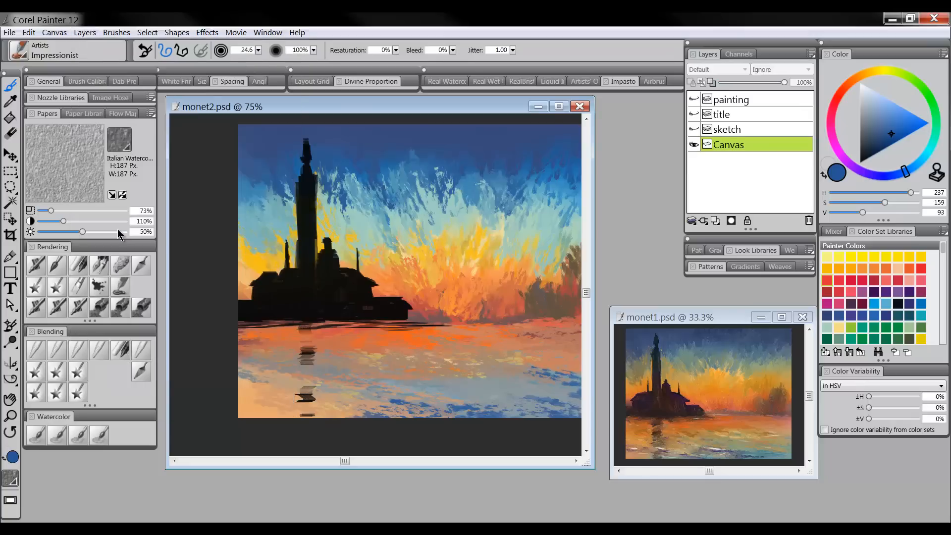
left_click(696, 143)
left_click(697, 143)
Step: With the Loaded Palette Knife and a dark teal (H 213, S 139, V 56), stroke color down the church tower's spire and upper shaft
left_click(10, 415)
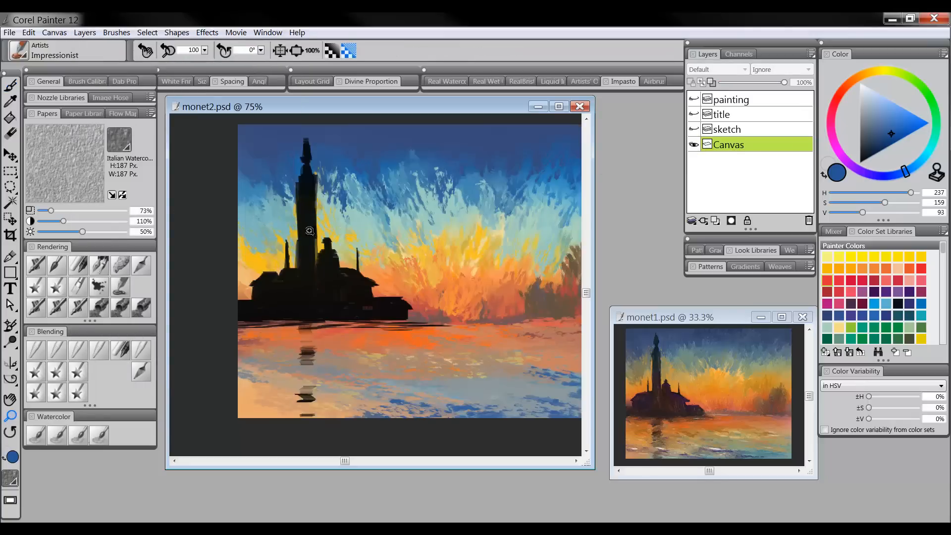
left_click(314, 238)
left_click_drag(367, 204, 394, 225)
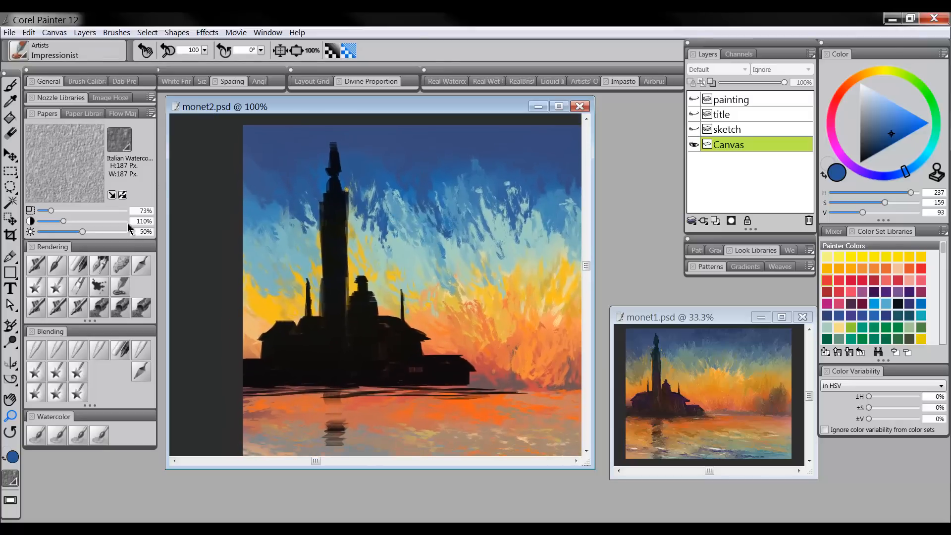
left_click(142, 265)
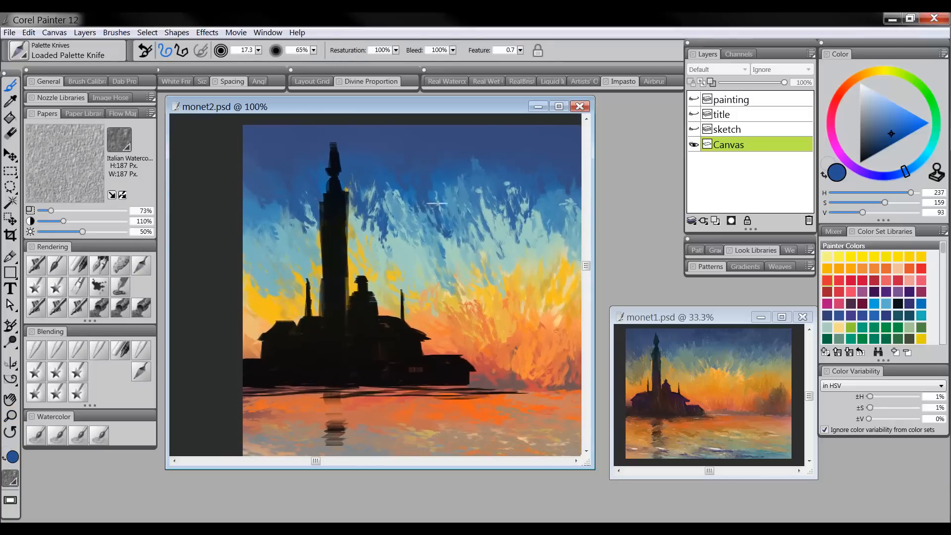
left_click(929, 156)
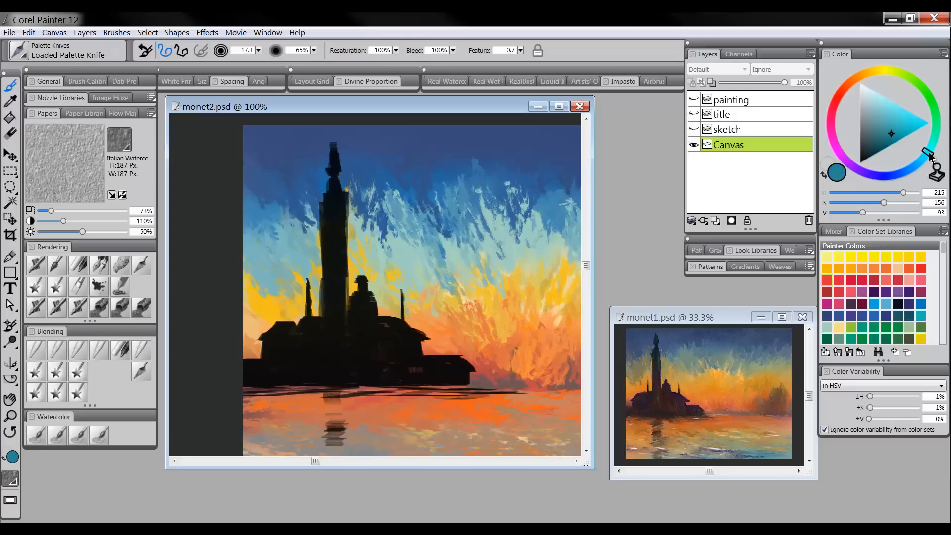
left_click_drag(929, 153, 929, 153)
left_click(877, 146)
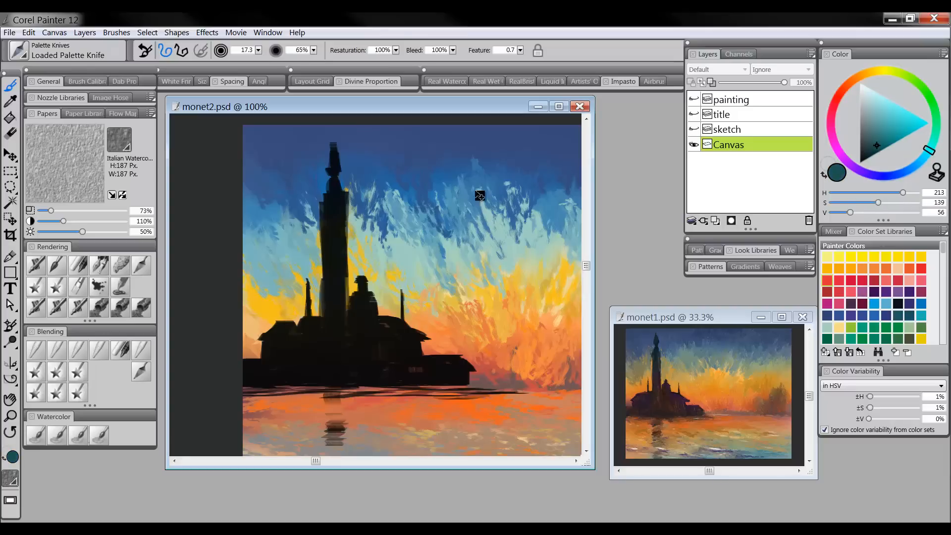
key("bracketleft")
key("bracketleft")
key("bracketleft")
key("bracketleft")
key("bracketleft")
key("bracketleft")
key("bracketleft")
key("bracketleft")
key("bracketleft")
key("bracketleft")
key("bracketleft")
key("bracketleft")
key("bracketleft")
left_click_drag(332, 161, 336, 243)
Step: Enlarge the palette knife and lay more dark teal planes down the tower shaft and over the small dome
key("bracketright")
key("bracketright")
key("bracketright")
key("bracketright")
key("bracketright")
key("bracketright")
key("bracketright")
key("bracketright")
key("bracketright")
key("bracketright")
key("bracketright")
key("bracketright")
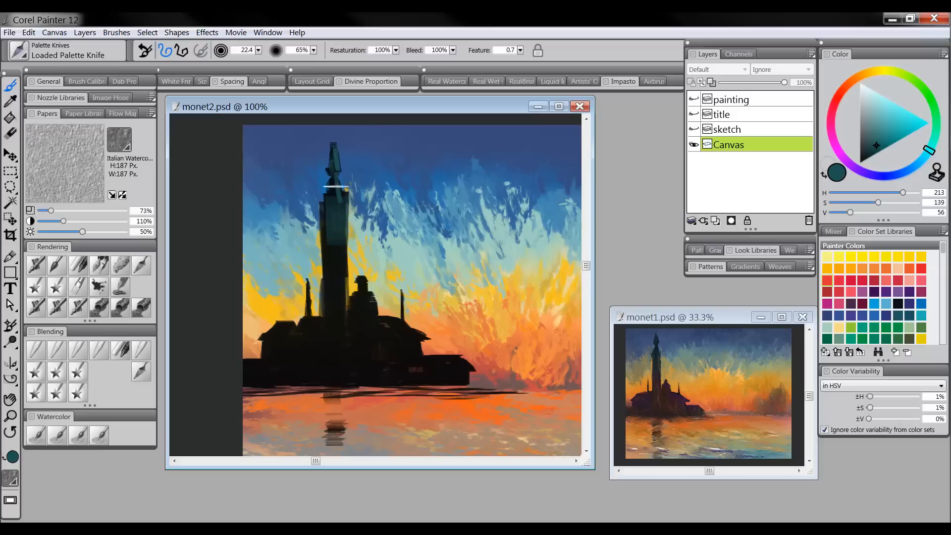
mouse_move(336, 186)
left_mouse_down()
mouse_move(335, 301)
mouse_move(350, 293)
mouse_move(344, 287)
mouse_move(365, 281)
left_mouse_up()
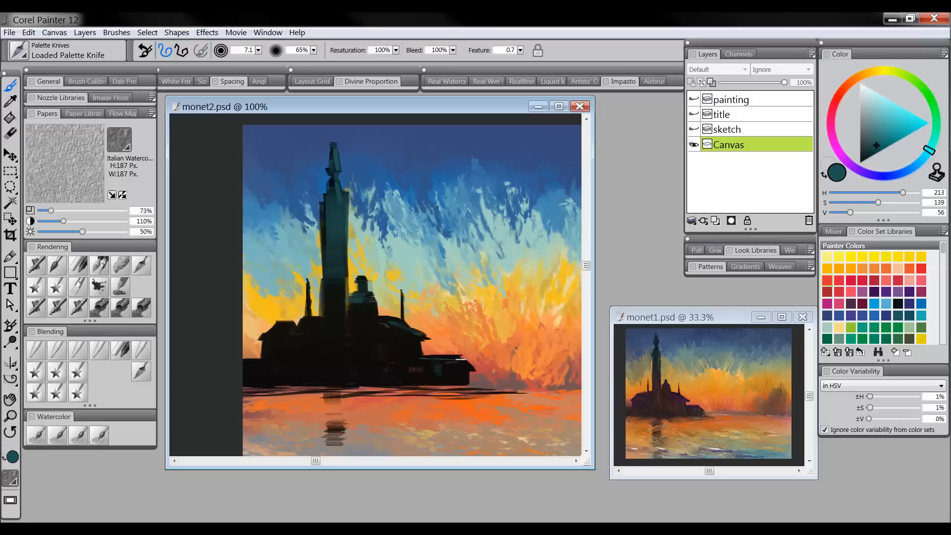
Step: Add small dark teal facets to the church's end annex, the left roof and walls, and the thin side spire
left_click_drag(464, 364, 451, 380)
left_click_drag(289, 325, 294, 342)
mouse_move(268, 343)
left_mouse_down()
mouse_move(257, 364)
mouse_move(308, 342)
left_mouse_up()
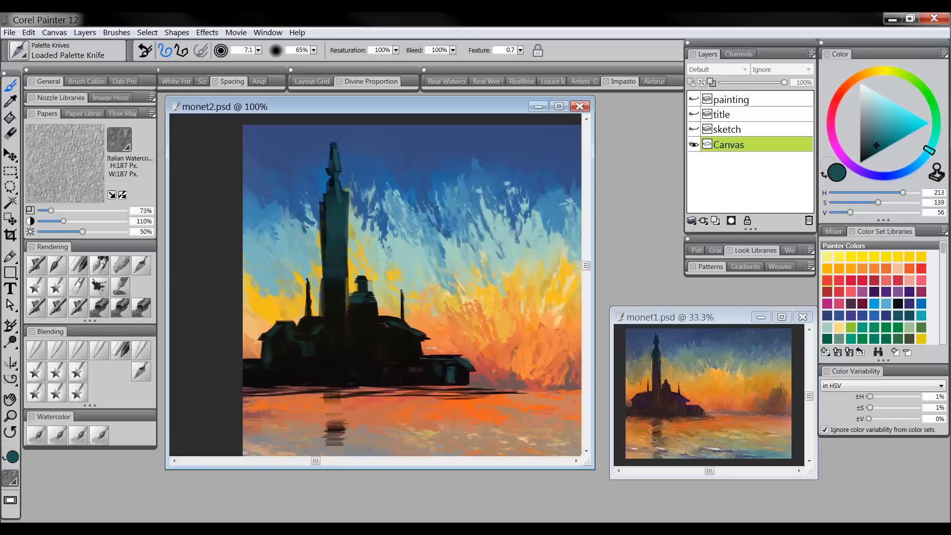
left_click_drag(444, 344, 452, 325)
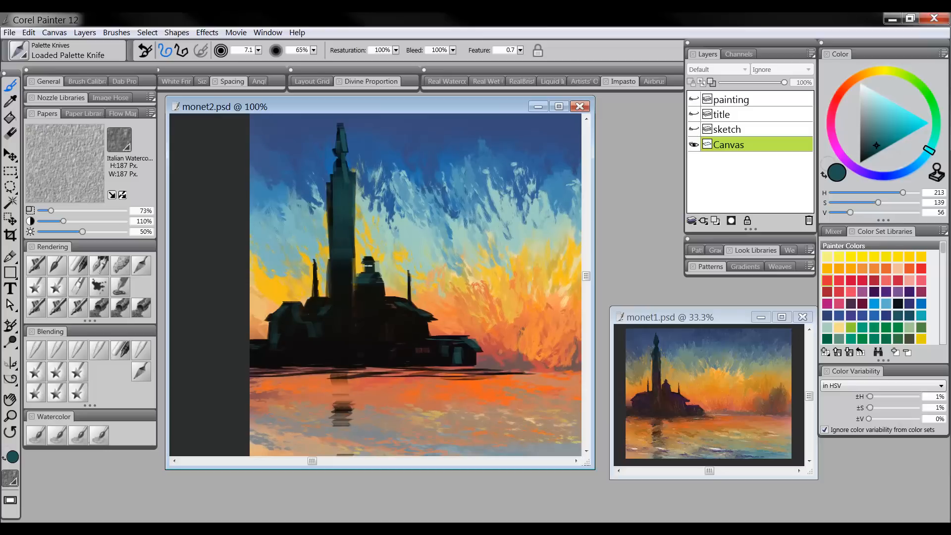
left_click_drag(405, 275, 412, 286)
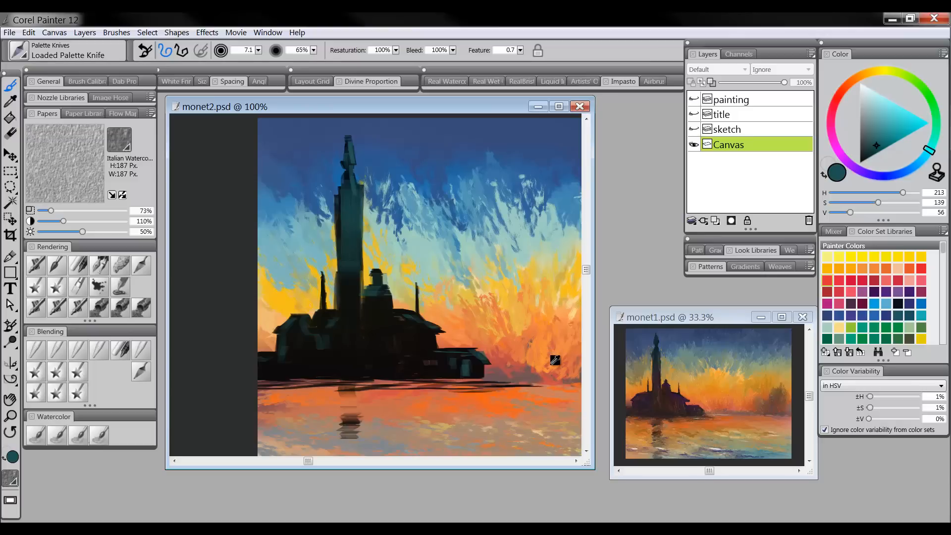
Step: Sample a muted orange-brown (H 95, S 102, V 117) from the lower sky and paint warm brown strokes across the church walls and tower base
left_click(526, 336, "alt")
key("bracketright")
key("bracketright")
key("bracketright")
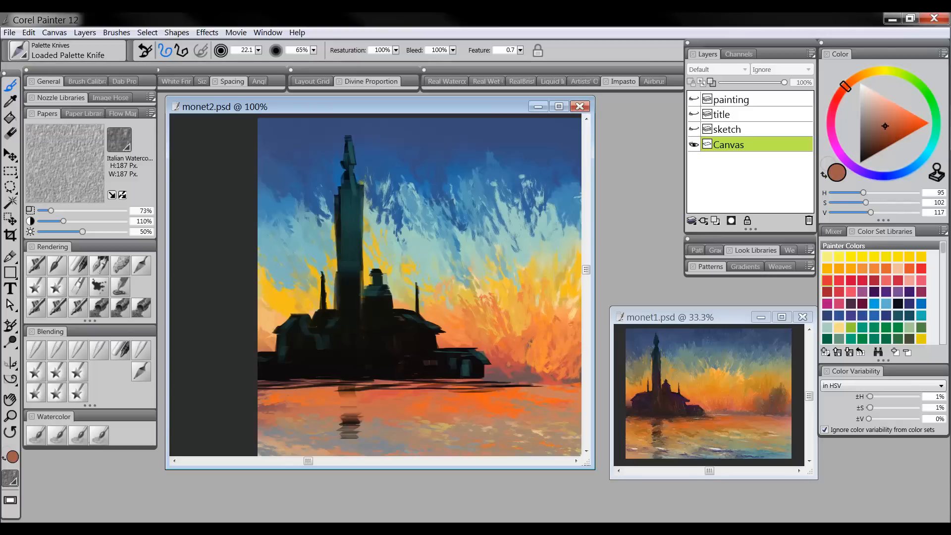
left_click_drag(351, 321, 368, 377)
left_click_drag(379, 341, 417, 365)
left_click_drag(325, 365, 319, 349)
mouse_move(320, 341)
left_mouse_down()
mouse_move(329, 361)
mouse_move(271, 369)
mouse_move(350, 373)
mouse_move(346, 341)
left_mouse_up()
left_click_drag(378, 340, 430, 369)
mouse_move(434, 350)
left_mouse_down()
mouse_move(408, 379)
mouse_move(418, 342)
mouse_move(432, 358)
left_mouse_up()
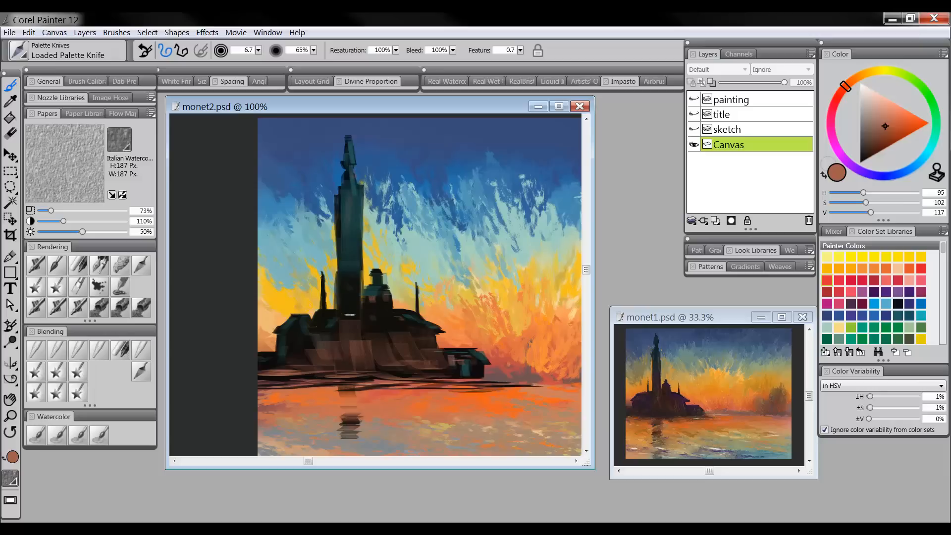
mouse_move(350, 315)
left_mouse_down()
mouse_move(349, 275)
mouse_move(343, 321)
left_mouse_up()
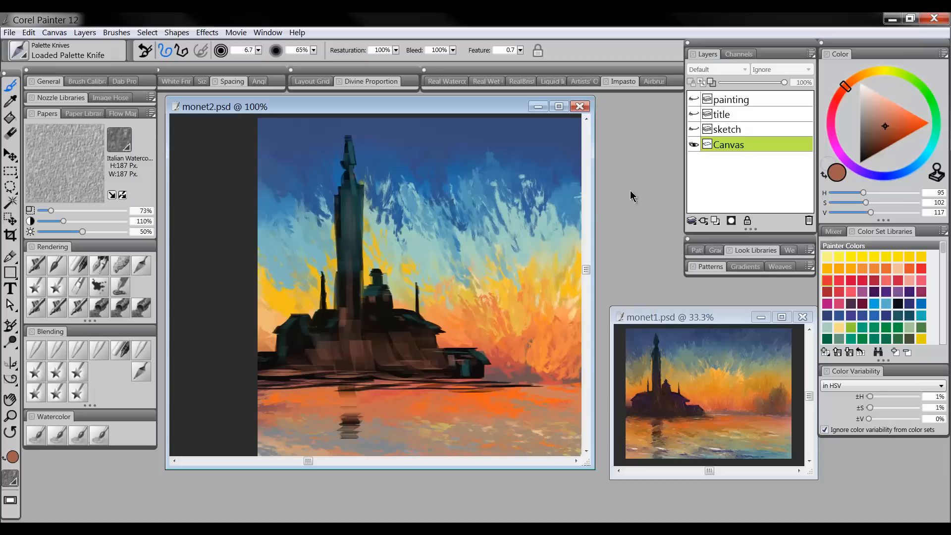
Step: Paint deep purple (H 31, S 204, V 52) accents over the church roofs, lower tower and shoreline
mouse_move(864, 173)
left_mouse_down()
mouse_move(848, 161)
mouse_move(897, 135)
mouse_move(883, 146)
left_mouse_up()
key("bracketright")
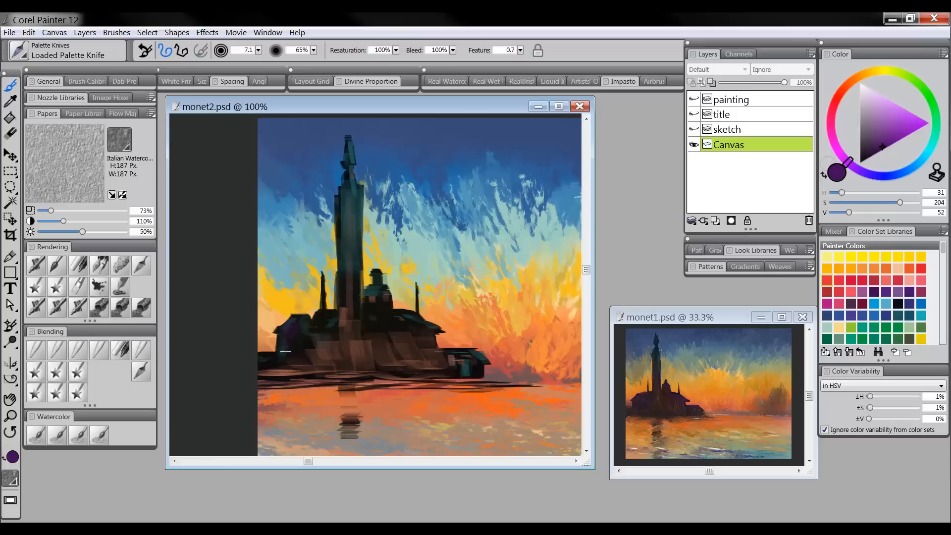
mouse_move(319, 335)
left_mouse_down()
mouse_move(316, 345)
mouse_move(333, 314)
left_mouse_up()
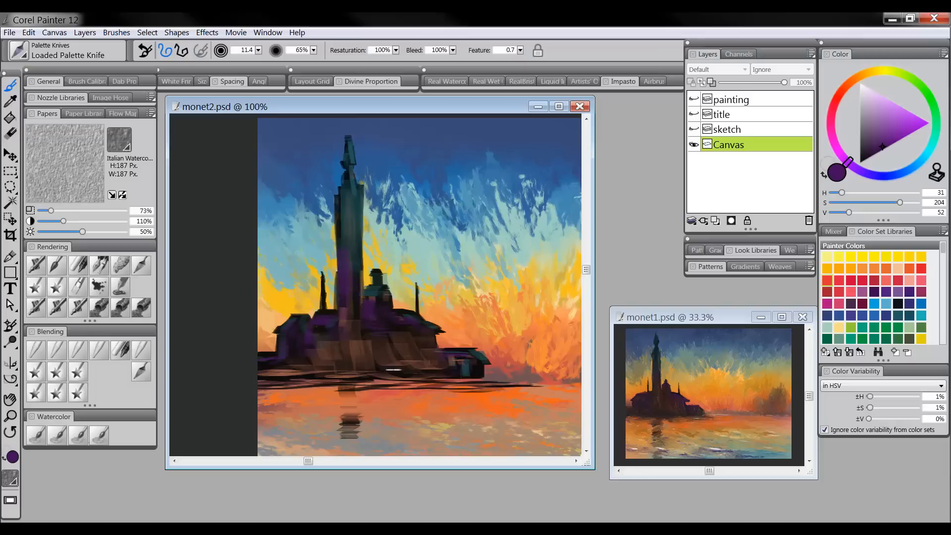
left_click_drag(289, 372, 295, 375)
Step: Sample brown (H 95, S 100, V 71) from the tower base and paint horizontal strokes to fill in the tower's water reflection
left_click(382, 295, "alt")
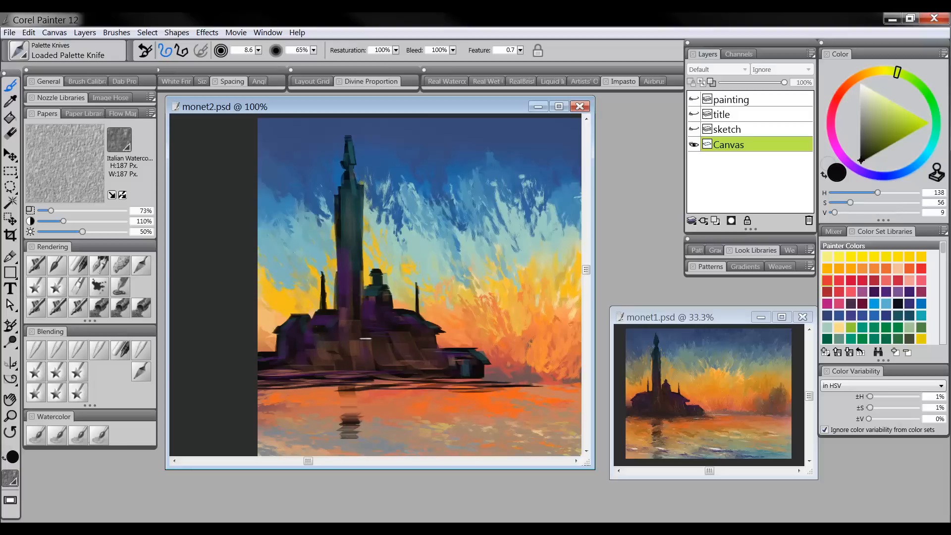
left_click_drag(378, 362, 364, 260)
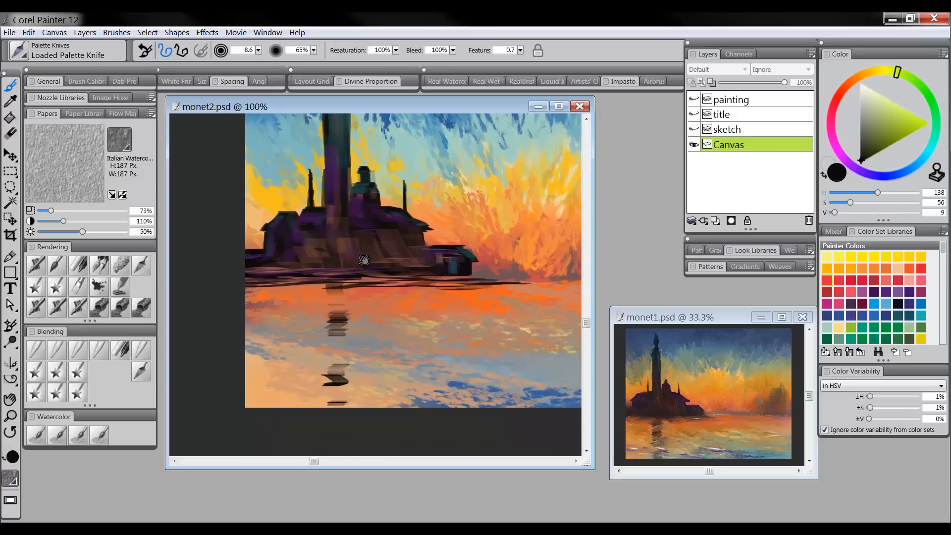
left_click(348, 231, "alt")
key("bracketright")
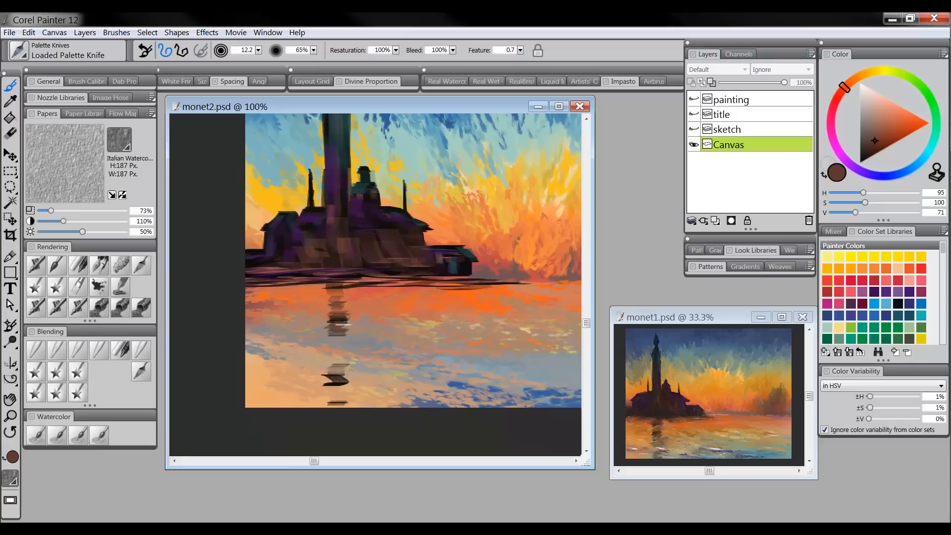
mouse_move(329, 378)
left_mouse_down()
mouse_move(350, 380)
mouse_move(348, 359)
left_mouse_up()
left_click_drag(329, 391, 348, 396)
left_click_drag(333, 405, 348, 406)
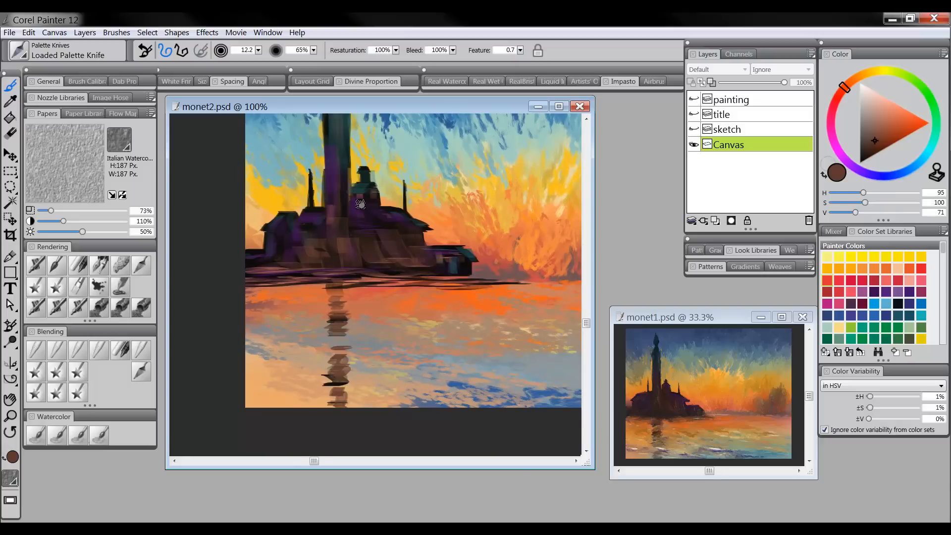
Step: Sample dark teal (H 215, S 125, V 30) from the church and layer short horizontal ripples down the tower's reflection
left_click_drag(361, 178, 365, 206)
left_click(354, 167, "alt")
left_click_drag(332, 321, 350, 322)
mouse_move(332, 335)
left_mouse_down()
mouse_move(351, 336)
mouse_move(354, 358)
left_mouse_up()
left_click_drag(333, 405, 350, 405)
left_click_drag(331, 416, 349, 417)
left_click_drag(335, 428, 351, 429)
left_click_drag(332, 374, 351, 375)
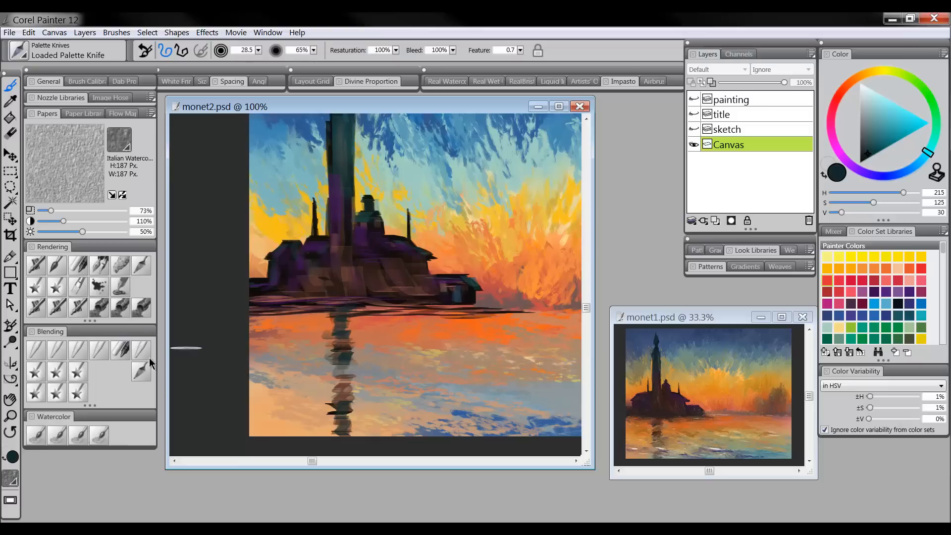
Step: Use the Impressionist brush to blend the tower and church body and break up the shoreline and tower reflection
left_click(10, 415)
left_click_drag(418, 344, 420, 349)
mouse_move(412, 309)
left_mouse_down()
mouse_move(395, 367)
mouse_move(371, 352)
left_mouse_up()
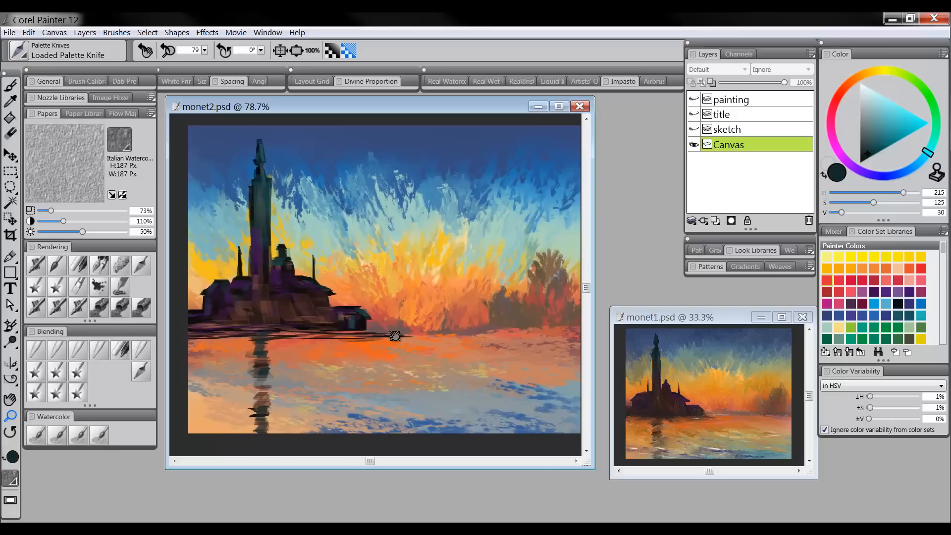
left_click(337, 247)
left_click_drag(332, 244, 342, 241)
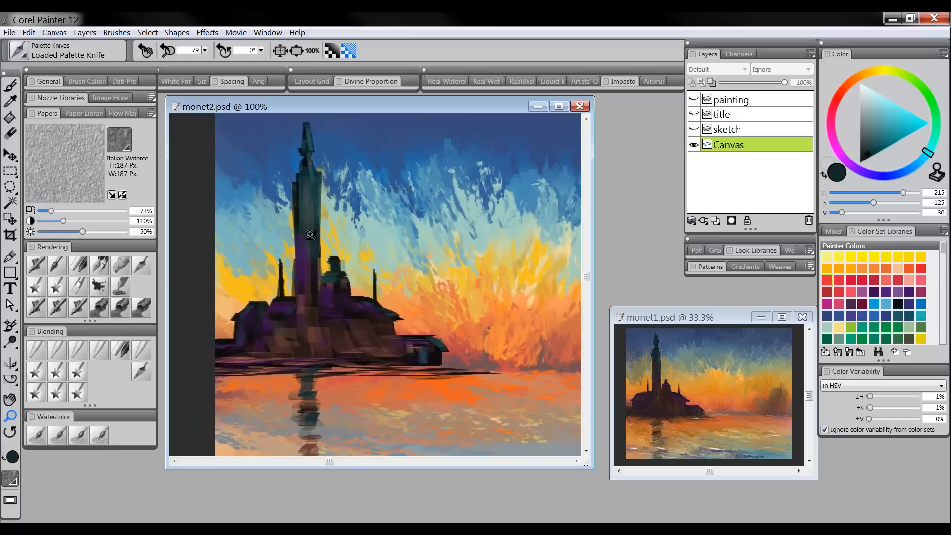
left_click(123, 284)
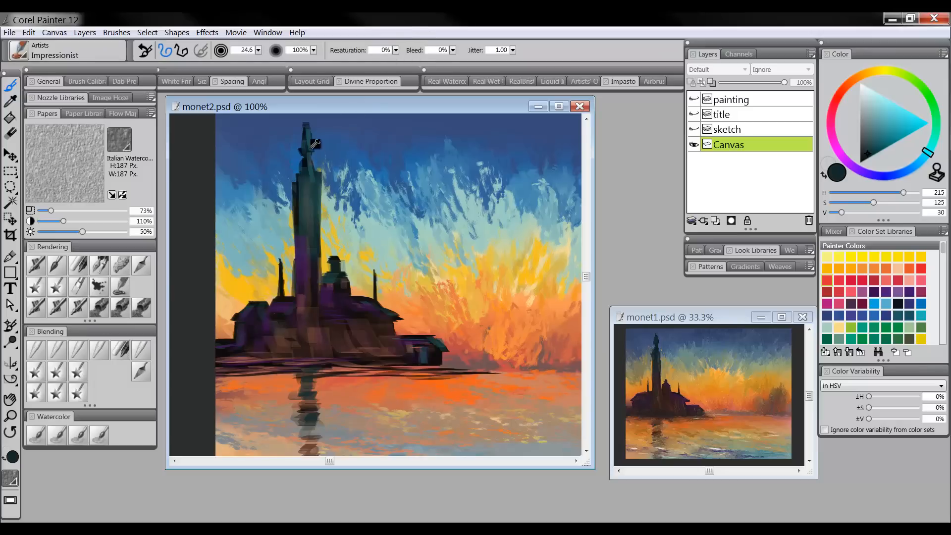
mouse_move(315, 143)
left_mouse_down()
mouse_move(303, 235)
mouse_move(298, 214)
mouse_move(312, 180)
mouse_move(315, 263)
mouse_move(302, 207)
mouse_move(298, 227)
mouse_move(311, 259)
mouse_move(321, 195)
left_mouse_up()
mouse_move(319, 192)
left_mouse_down()
mouse_move(308, 312)
mouse_move(306, 204)
mouse_move(293, 325)
mouse_move(254, 318)
mouse_move(254, 340)
mouse_move(218, 355)
mouse_move(286, 343)
mouse_move(290, 310)
mouse_move(299, 354)
mouse_move(274, 355)
mouse_move(310, 302)
mouse_move(317, 329)
mouse_move(340, 319)
mouse_move(335, 302)
mouse_move(343, 355)
mouse_move(363, 326)
mouse_move(387, 339)
mouse_move(385, 330)
mouse_move(365, 349)
mouse_move(418, 343)
mouse_move(407, 358)
mouse_move(427, 356)
mouse_move(236, 371)
mouse_move(410, 368)
mouse_move(216, 376)
mouse_move(369, 362)
mouse_move(379, 370)
mouse_move(322, 367)
mouse_move(451, 375)
mouse_move(402, 371)
mouse_move(422, 375)
mouse_move(325, 407)
left_mouse_up()
mouse_move(351, 408)
left_mouse_down()
mouse_move(353, 345)
mouse_move(311, 387)
mouse_move(308, 419)
mouse_move(300, 342)
mouse_move(307, 310)
left_mouse_up()
left_click_drag(308, 360, 317, 431)
left_click_drag(339, 297, 350, 401)
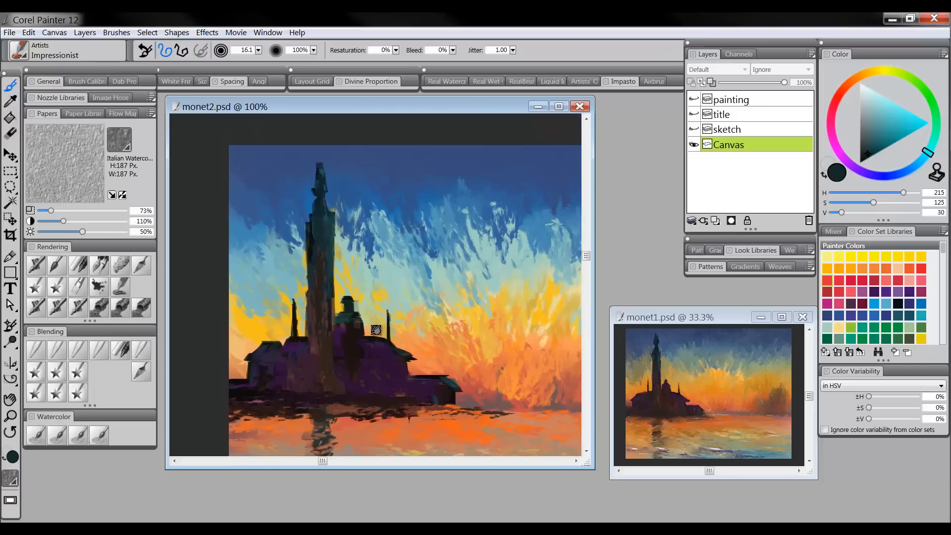
Step: Blend the church's roof edges, side spire and small dome with the Impressionist brush at size 16.1
left_click_drag(376, 330, 385, 312)
left_click_drag(471, 345, 432, 313)
mouse_move(468, 368)
left_mouse_down()
mouse_move(442, 334)
mouse_move(452, 361)
mouse_move(439, 387)
left_mouse_up()
left_click_drag(417, 337, 424, 348)
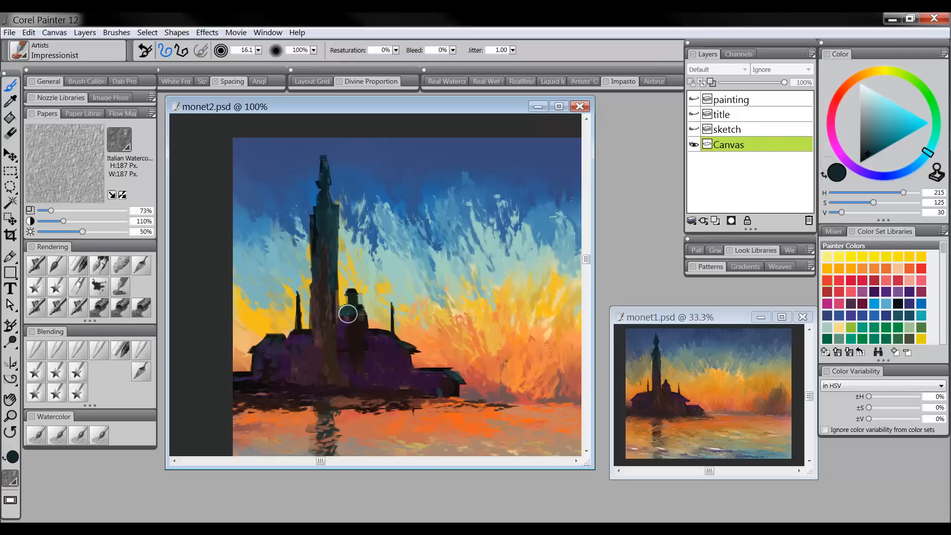
left_click_drag(347, 313, 364, 324)
Step: Select a blending brush for detail work on the church and choose a paper from the Paper Textures library
left_click(10, 415)
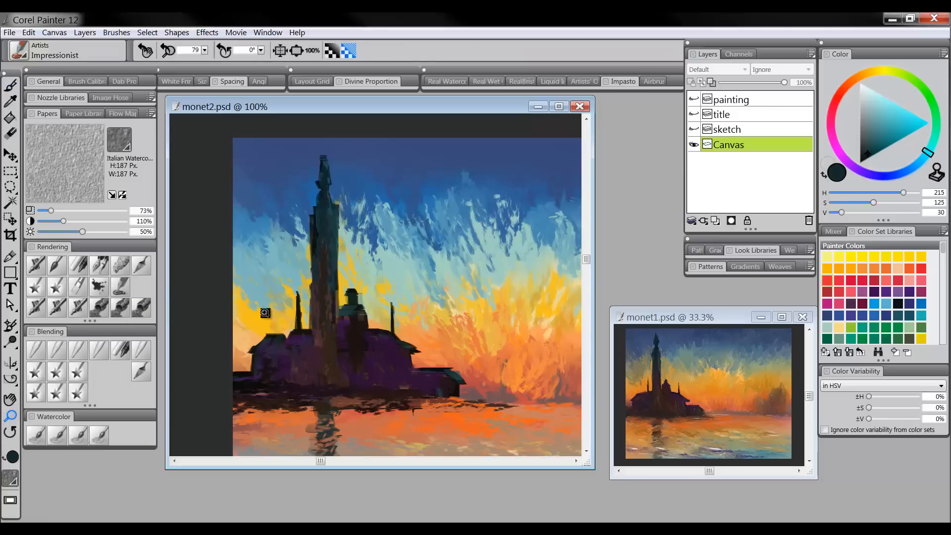
left_click(311, 307)
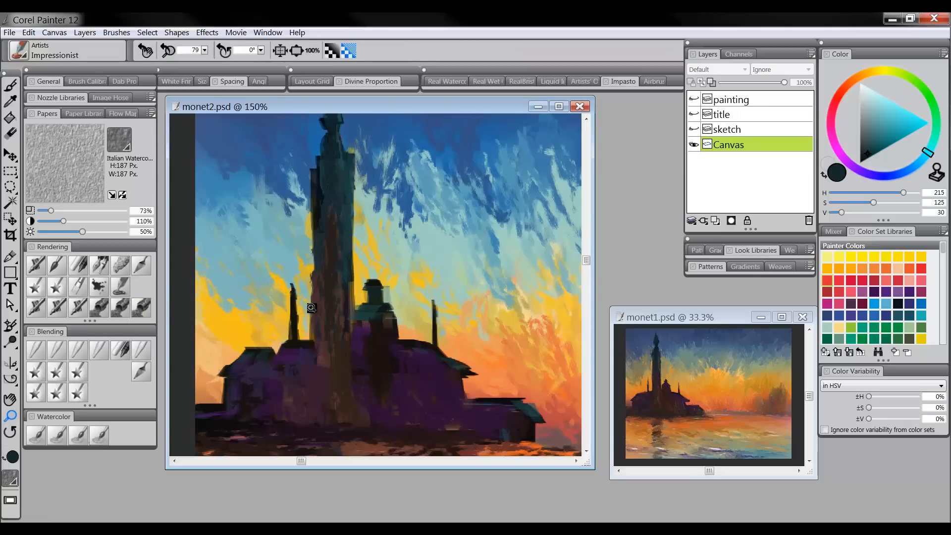
left_click(57, 350)
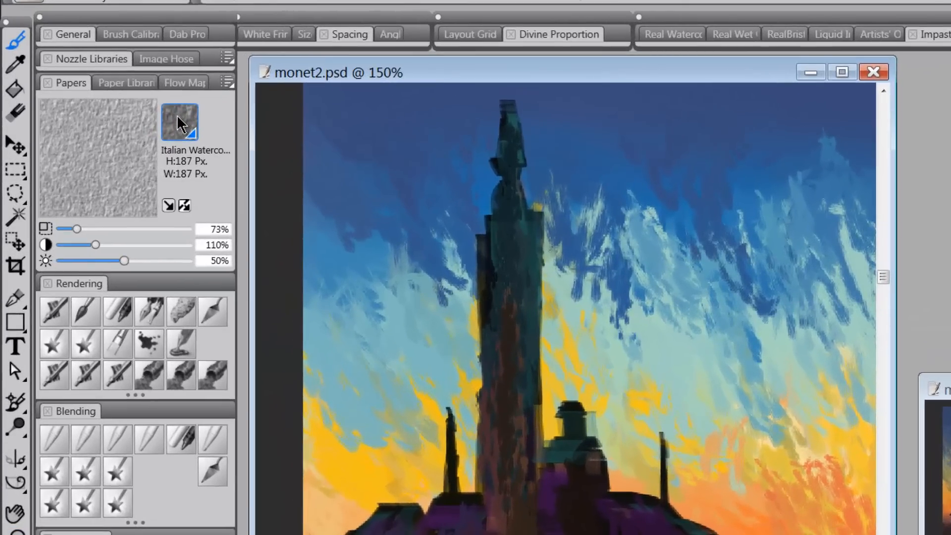
left_click(179, 125)
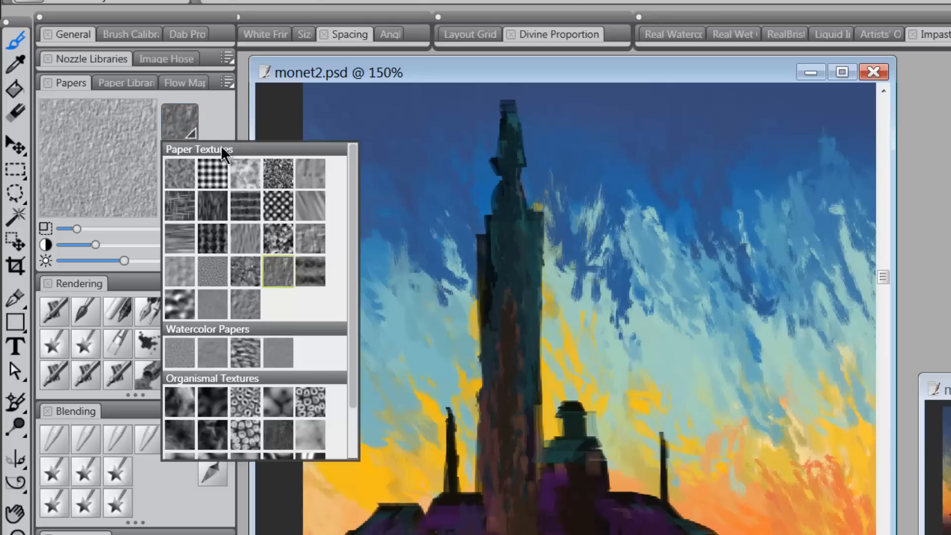
left_click(218, 243)
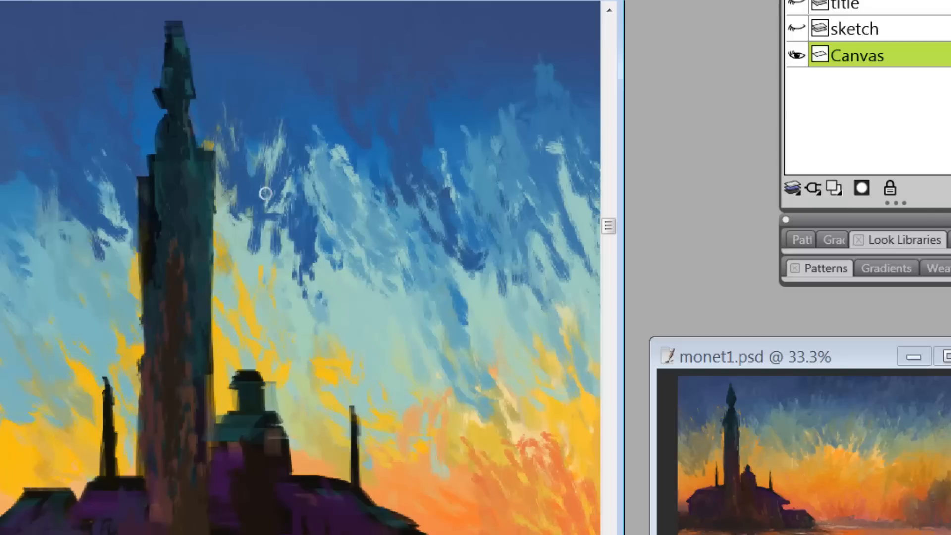
Step: Blend the tower's spire tip and both side edges vertically into the sky with the Coarse Oily Blender
left_click_drag(206, 229, 333, 227)
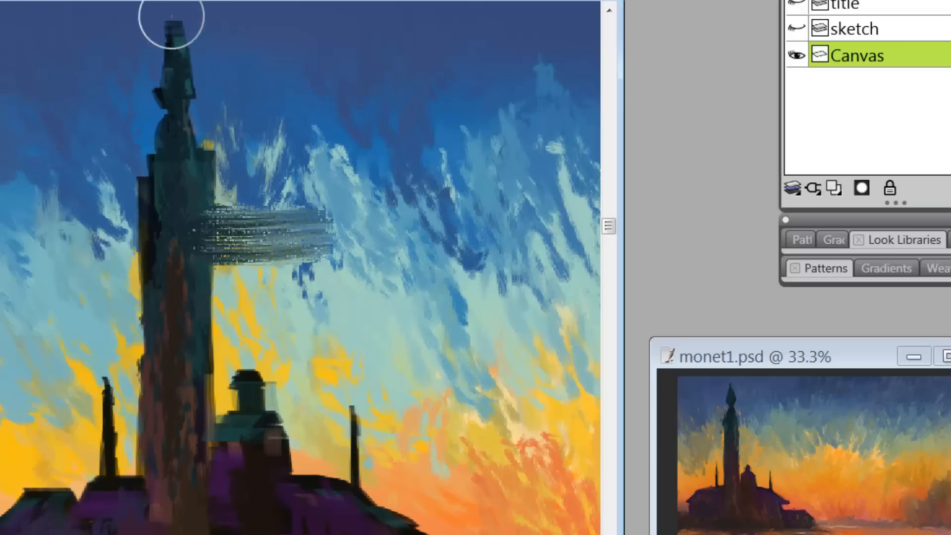
key("ctrl+z")
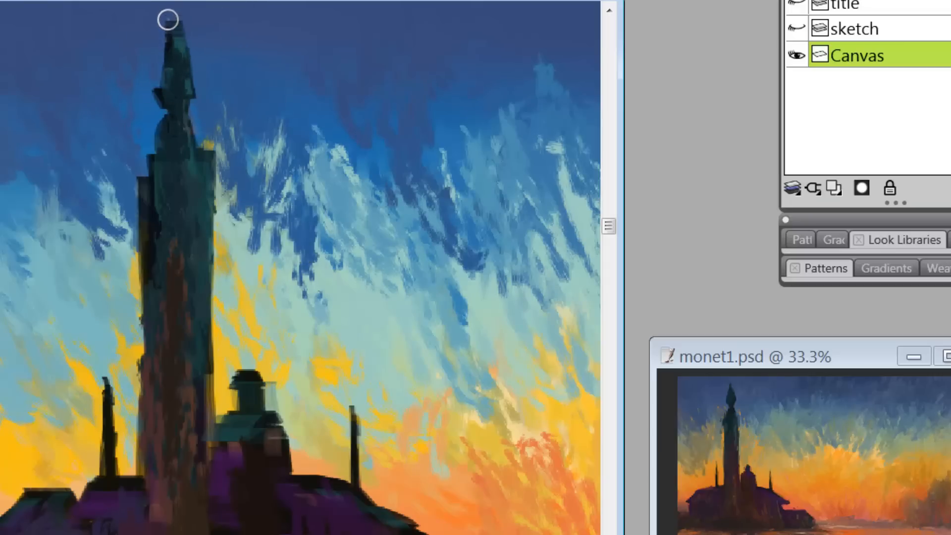
mouse_move(168, 20)
left_mouse_down()
mouse_move(159, 52)
mouse_move(180, 19)
mouse_move(191, 66)
mouse_move(174, 33)
mouse_move(172, 99)
mouse_move(161, 113)
mouse_move(176, 64)
mouse_move(174, 147)
mouse_move(171, 121)
mouse_move(164, 128)
mouse_move(175, 175)
mouse_move(150, 201)
mouse_move(150, 163)
mouse_move(148, 212)
left_mouse_up()
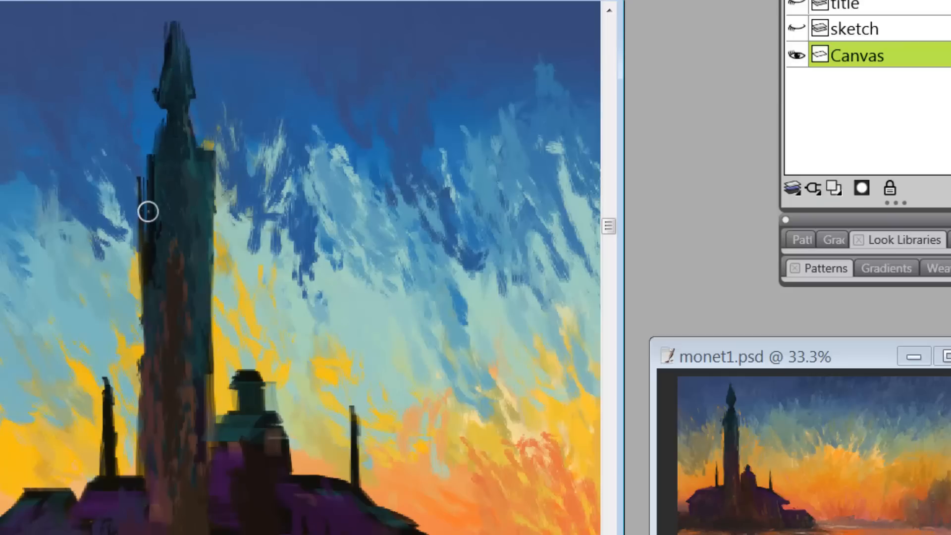
mouse_move(239, 263)
left_mouse_down()
mouse_move(223, 132)
mouse_move(206, 144)
mouse_move(206, 239)
left_mouse_up()
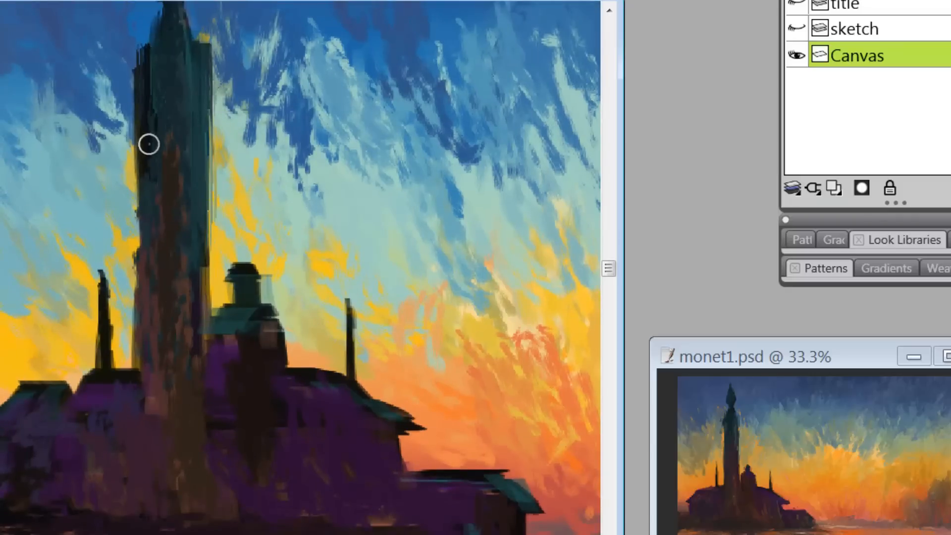
left_click_drag(148, 144, 135, 315)
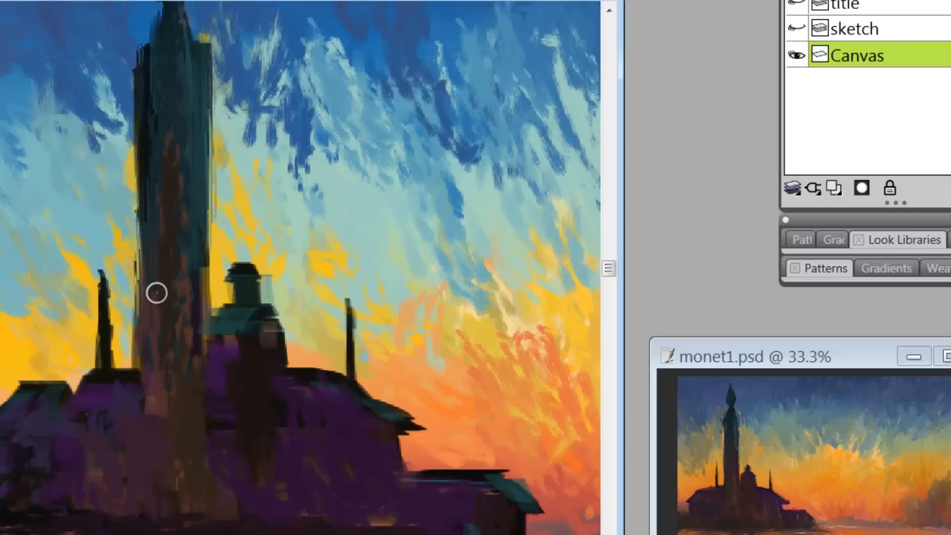
left_click_drag(202, 238, 206, 313)
left_click_drag(189, 215, 225, 361)
Step: Pull the small dome's top and walls into rough vertical strokes and soften the church's far-left roof edge
left_click_drag(284, 355, 281, 270)
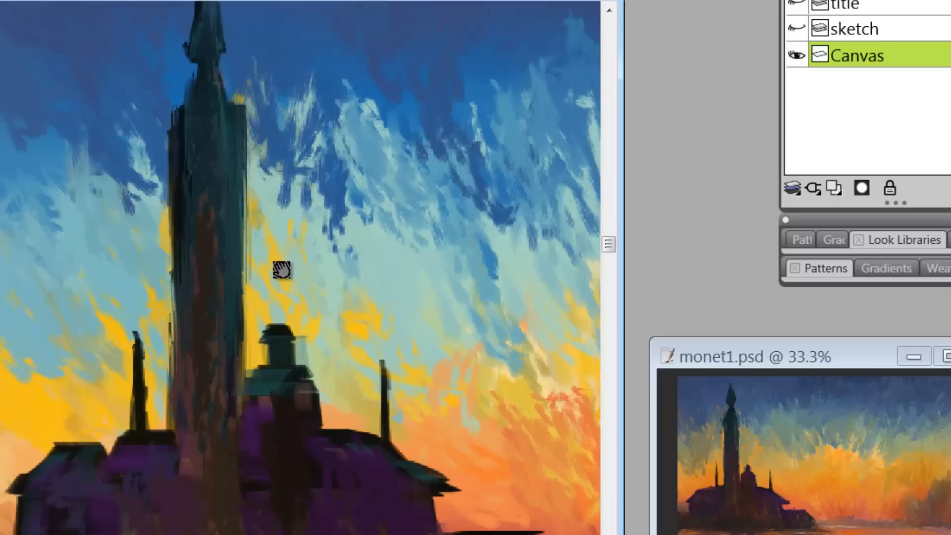
mouse_move(272, 338)
left_mouse_down()
mouse_move(282, 312)
mouse_move(284, 365)
mouse_move(253, 397)
mouse_move(284, 401)
mouse_move(255, 453)
left_mouse_up()
left_click_drag(325, 320, 375, 147)
mouse_move(205, 272)
left_mouse_down()
mouse_move(180, 275)
mouse_move(198, 279)
mouse_move(193, 301)
mouse_move(148, 318)
mouse_move(106, 295)
mouse_move(40, 332)
mouse_move(88, 283)
mouse_move(53, 347)
mouse_move(70, 353)
mouse_move(137, 275)
mouse_move(91, 292)
mouse_move(185, 259)
left_mouse_up()
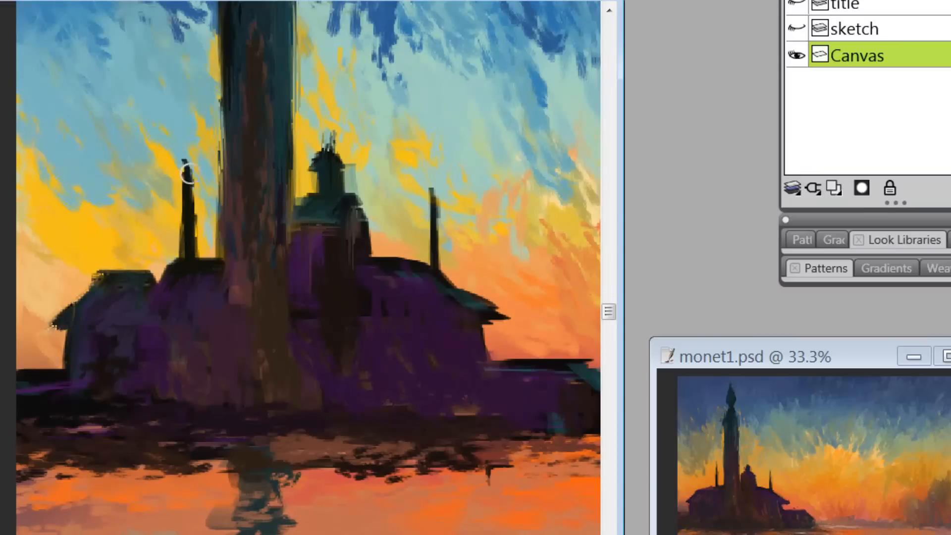
Step: Stretch the two thin side spires upward into fine points and blend their bases into the church roof
left_click_drag(187, 173, 186, 136)
left_click_drag(434, 223, 430, 145)
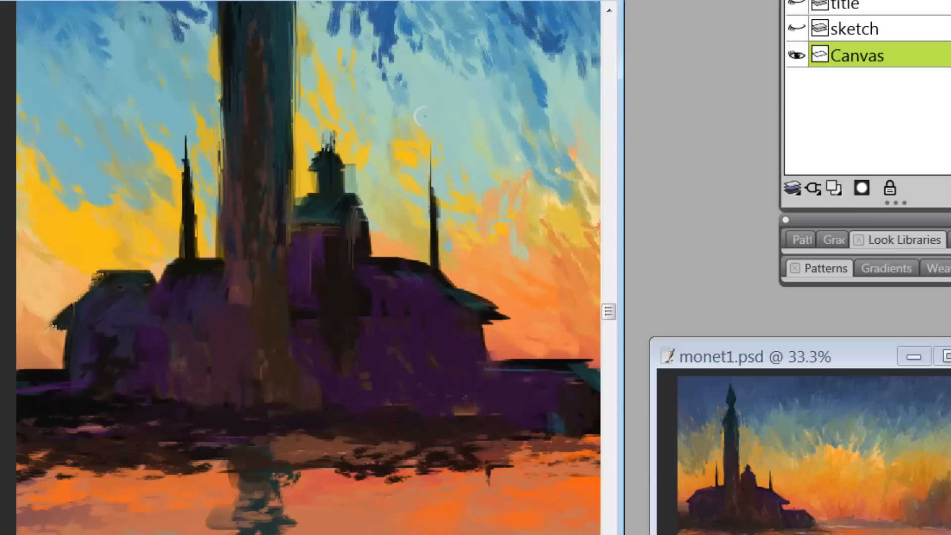
left_click_drag(428, 181, 433, 250)
left_click_drag(425, 126, 432, 267)
mouse_move(431, 226)
left_mouse_down()
mouse_move(440, 275)
mouse_move(486, 318)
mouse_move(511, 315)
mouse_move(461, 311)
mouse_move(426, 267)
mouse_move(463, 294)
mouse_move(442, 289)
mouse_move(430, 203)
left_mouse_up()
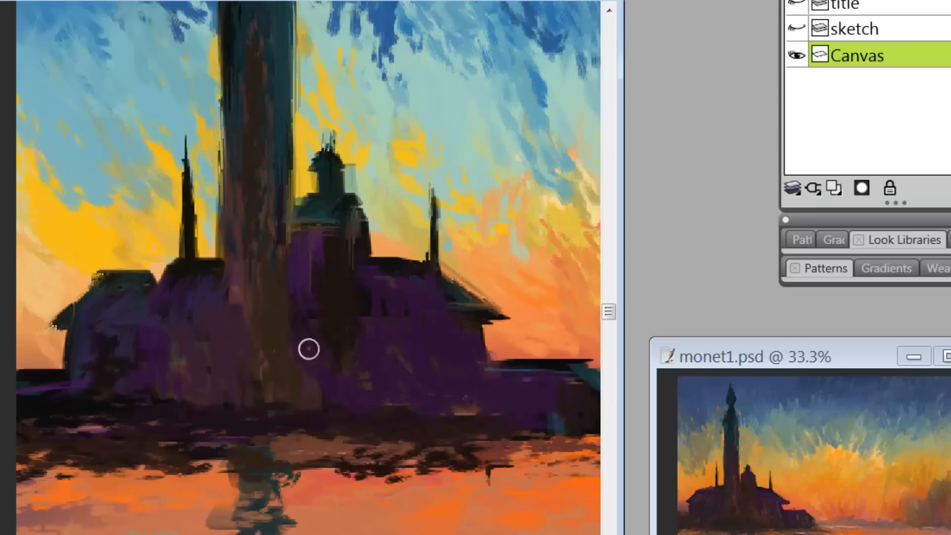
Step: Blend the roof, walls and waterline of the low annex beside the church
mouse_move(309, 349)
left_mouse_down()
mouse_move(246, 312)
mouse_move(224, 366)
mouse_move(199, 325)
mouse_move(167, 322)
mouse_move(42, 409)
mouse_move(188, 434)
left_mouse_up()
left_click_drag(477, 407, 187, 434)
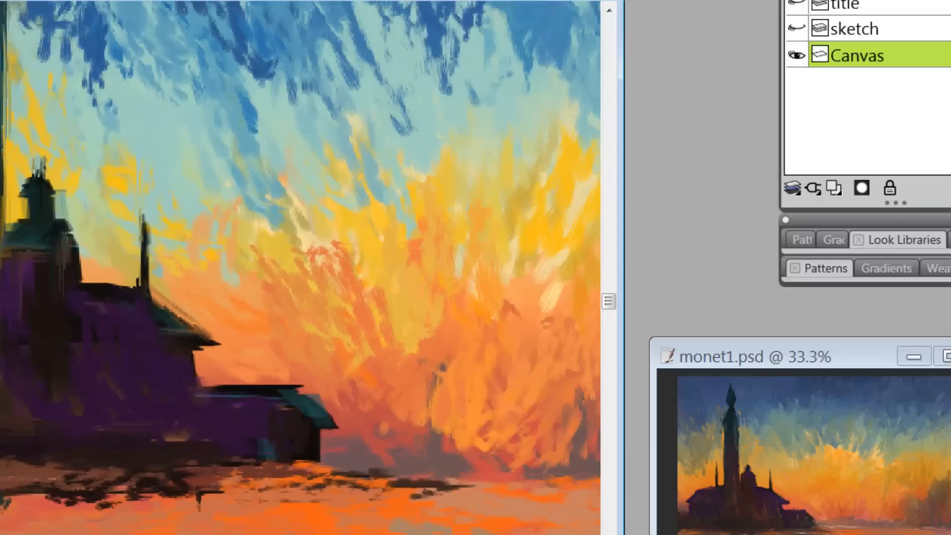
mouse_move(180, 350)
left_mouse_down()
mouse_move(195, 376)
mouse_move(262, 413)
mouse_move(306, 401)
mouse_move(267, 438)
mouse_move(217, 405)
mouse_move(313, 441)
mouse_move(295, 459)
mouse_move(340, 469)
mouse_move(287, 492)
mouse_move(418, 488)
mouse_move(149, 467)
mouse_move(114, 478)
left_mouse_up()
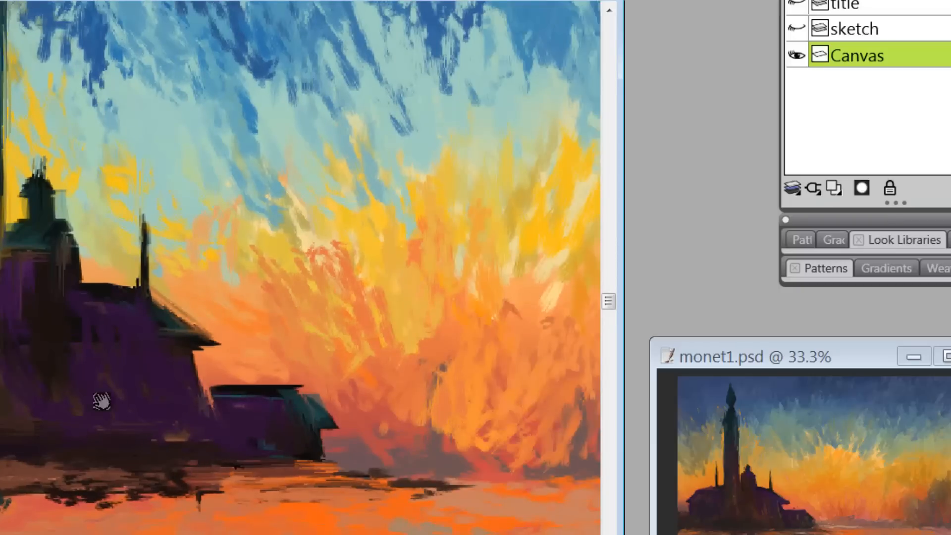
Step: Examine the whole painting at 75% zoom
left_click_drag(101, 401, 265, 450)
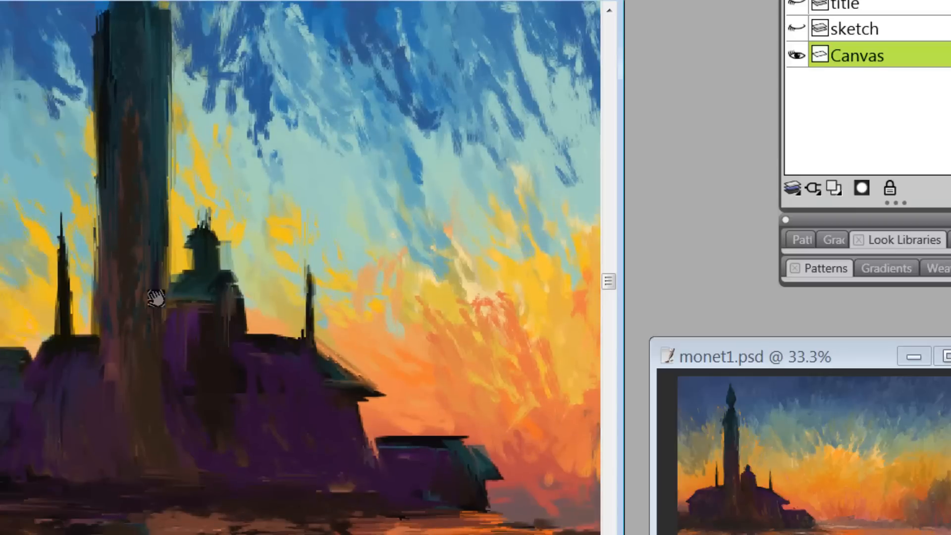
left_click_drag(156, 298, 199, 486)
key("ctrl+alt+space")
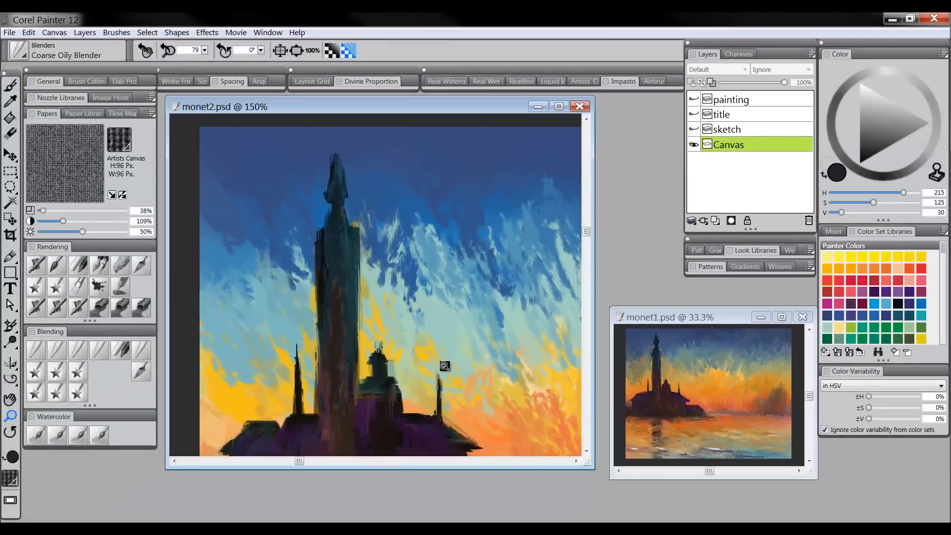
left_click(444, 366)
left_click_drag(478, 400, 375, 314)
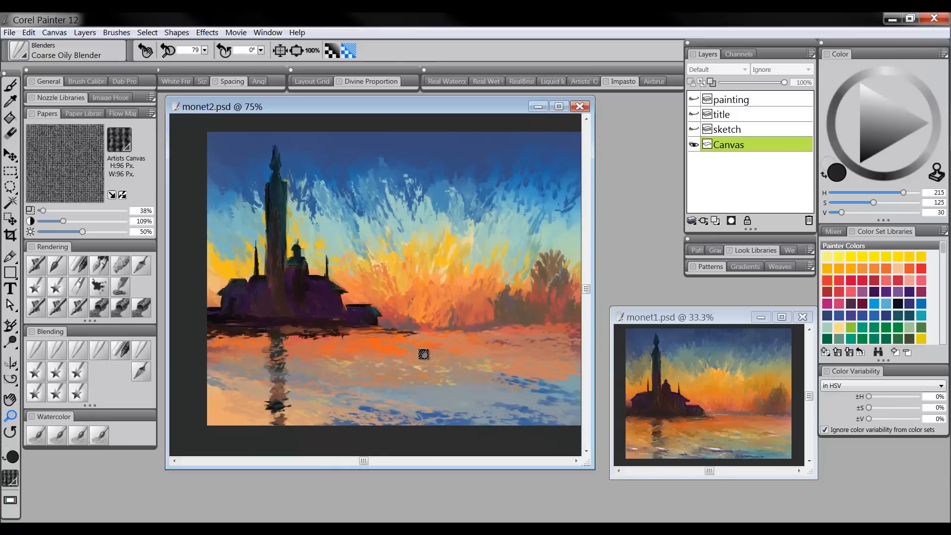
left_click_drag(424, 354, 433, 385)
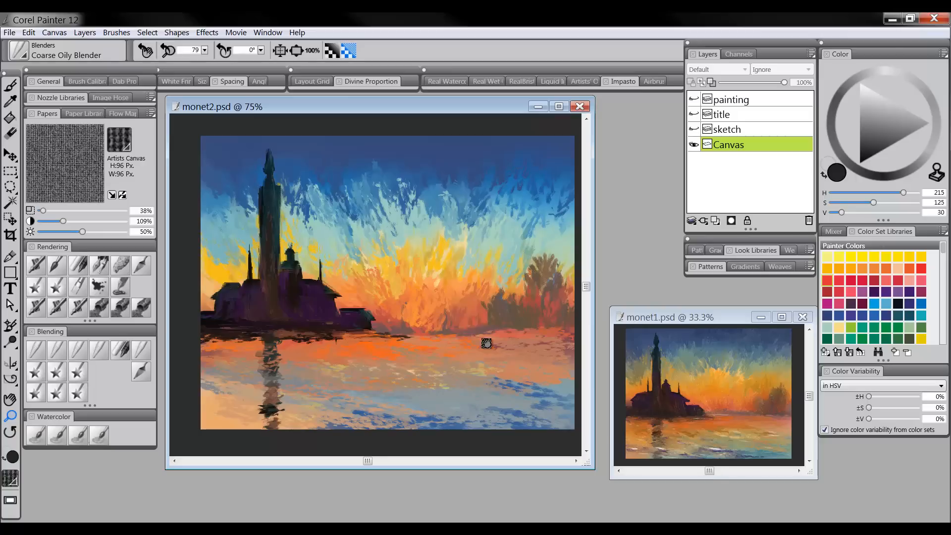
left_click_drag(487, 343, 476, 351)
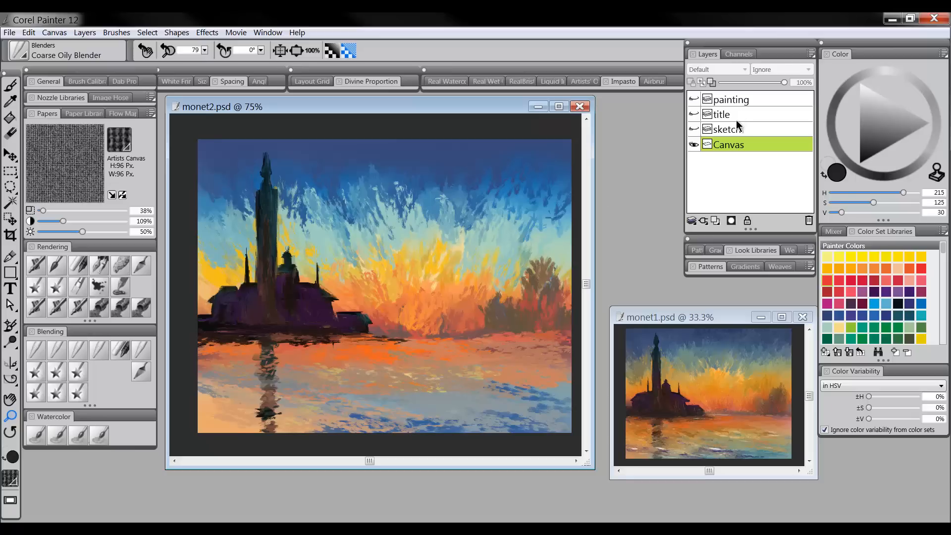
Step: Paint short horizontal off-white highlights across the water and along the horizon with the Loaded Palette Knife
left_click(142, 265)
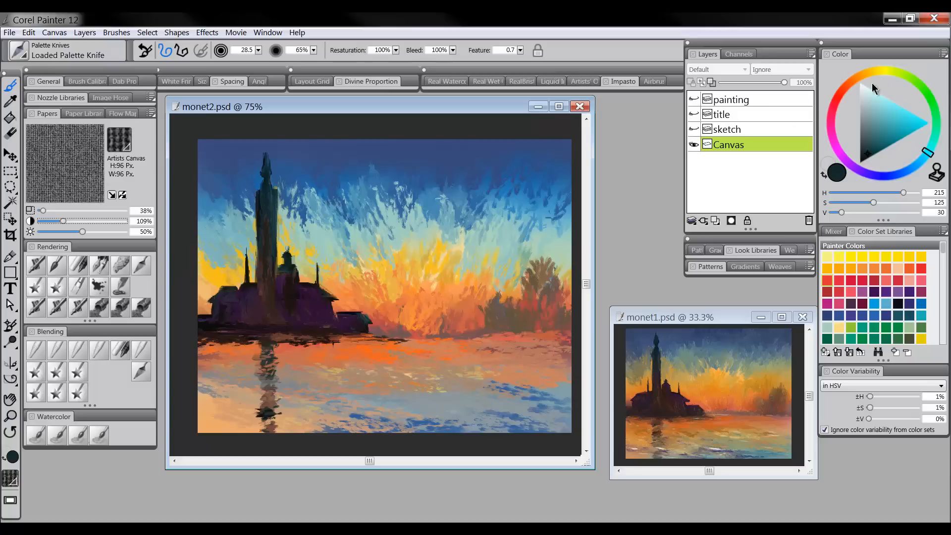
left_click_drag(869, 93, 866, 91)
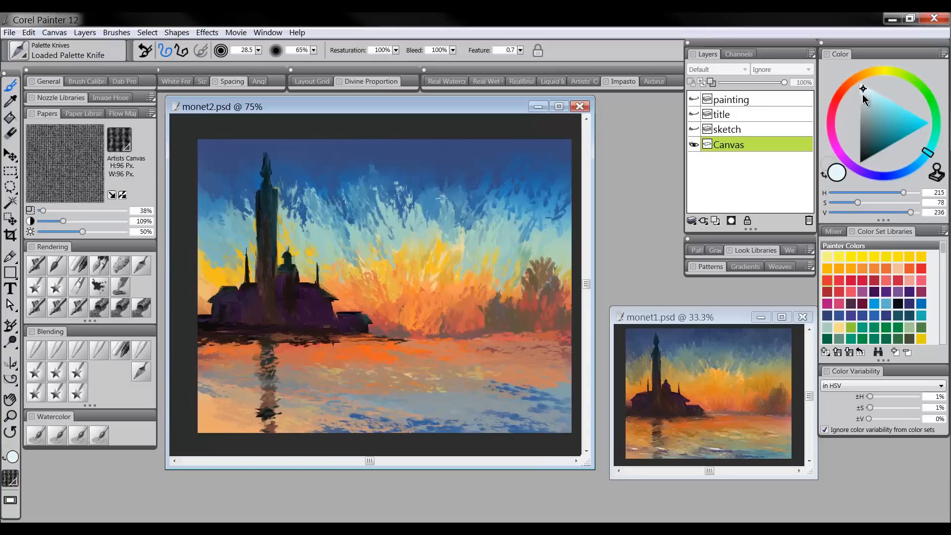
left_click(865, 74)
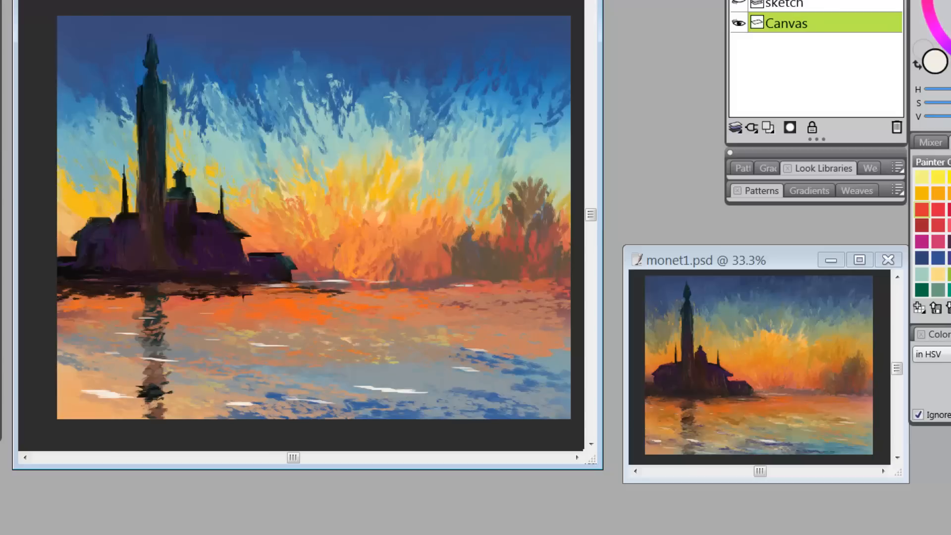
key("ctrl+z")
left_click_drag(546, 303, 566, 303)
key("ctrl+z")
left_click_drag(402, 337, 401, 347)
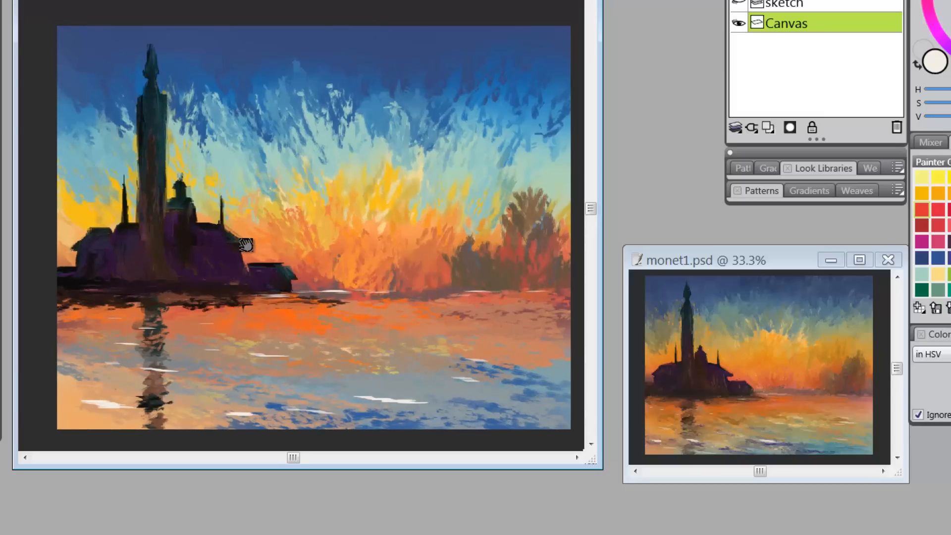
left_click_drag(247, 245, 253, 246)
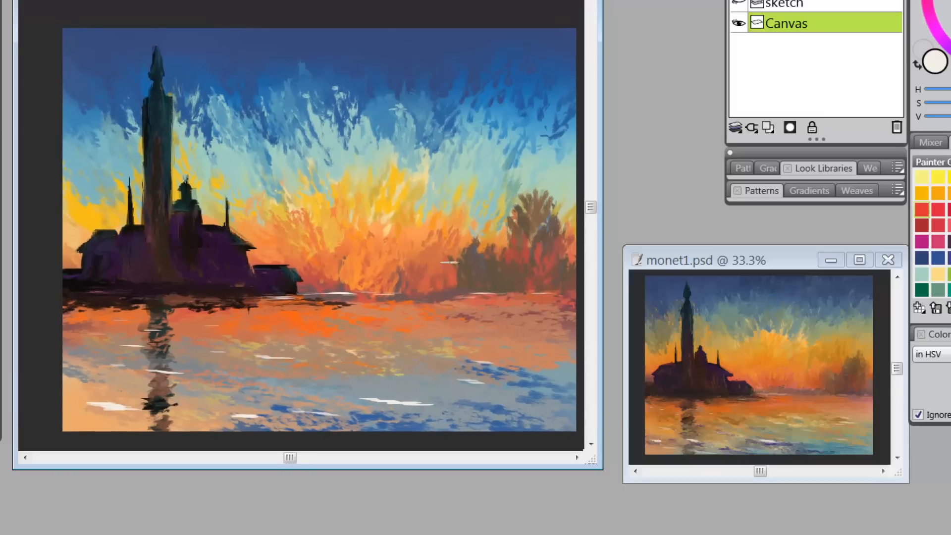
Step: Choose a dark navy blue and paint long horizontal strokes across the foreground water and the tower's reflection
left_click(565, 369, "alt")
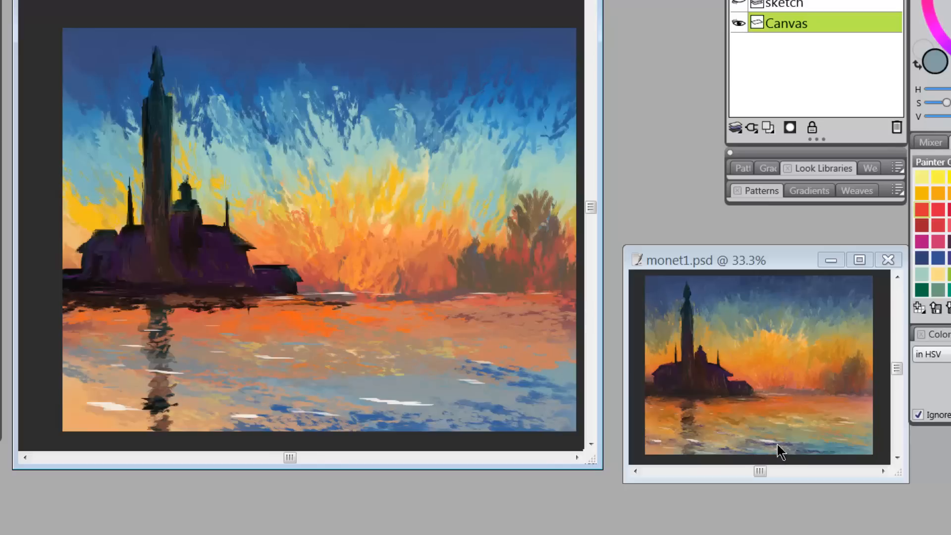
left_click(950, 258)
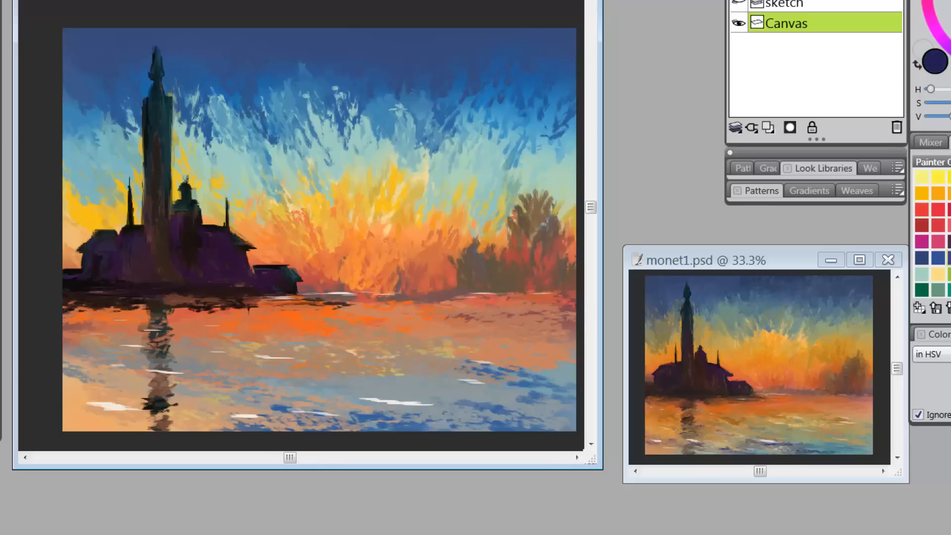
mouse_move(240, 418)
left_mouse_down()
mouse_move(299, 425)
mouse_move(193, 412)
left_mouse_up()
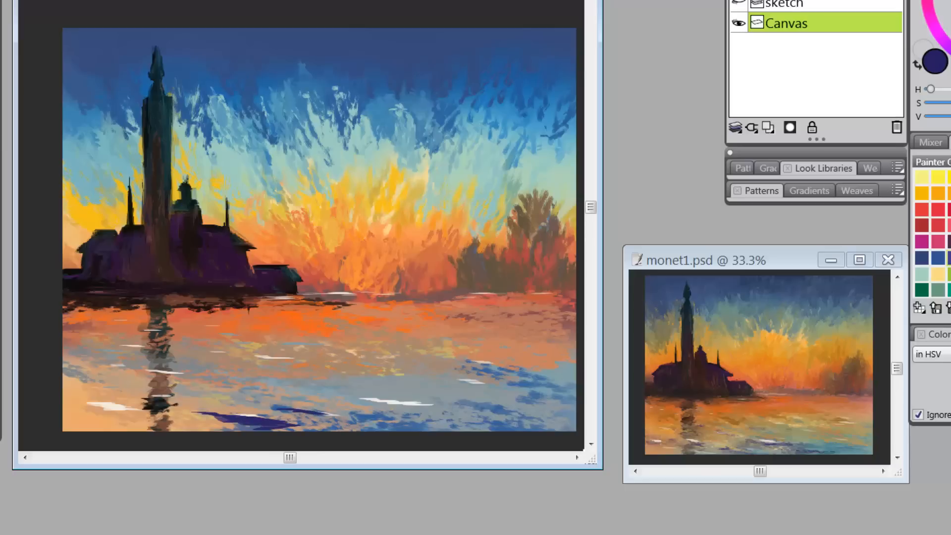
left_click_drag(130, 410, 61, 403)
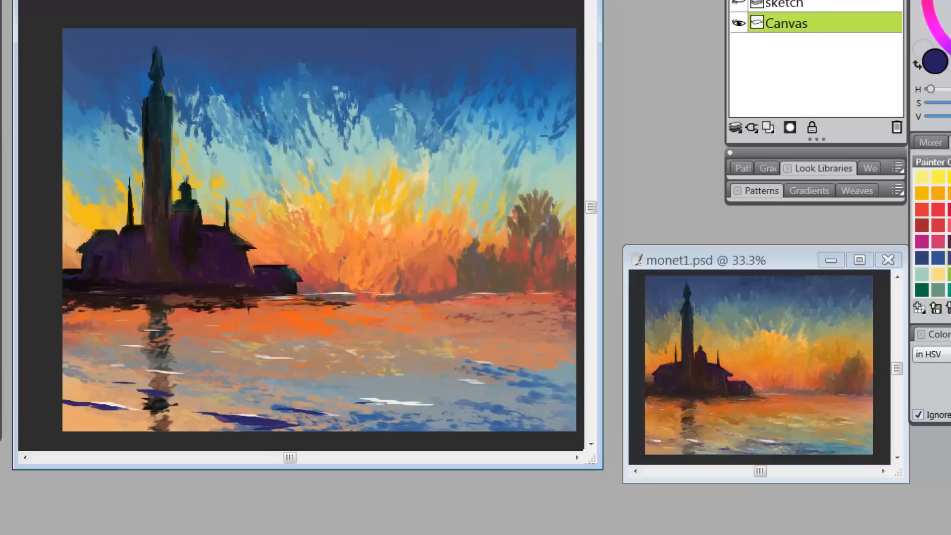
mouse_move(471, 340)
left_mouse_down()
mouse_move(476, 373)
mouse_move(478, 328)
mouse_move(461, 334)
left_mouse_up()
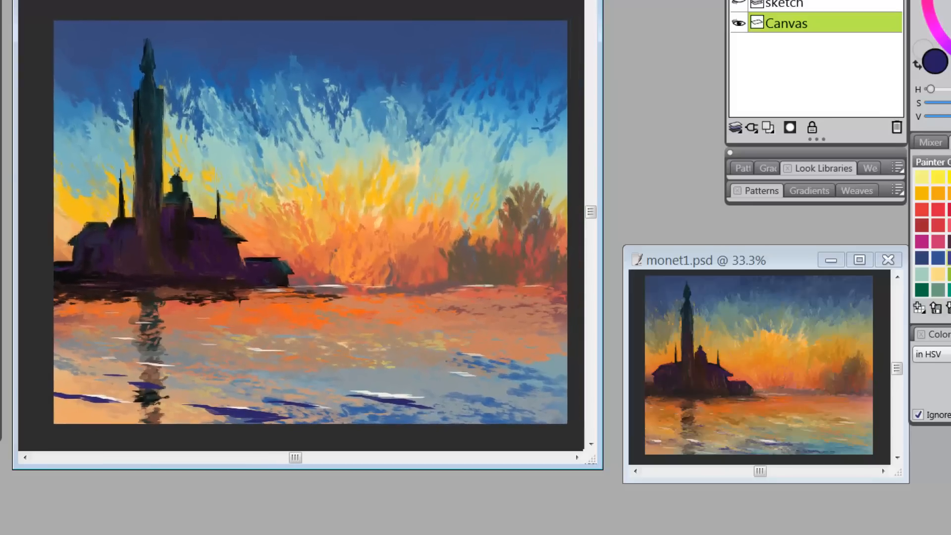
Step: Undo the latest trial strokes, choose a muted dark grey and paint thin strokes along the horizon line
key("ctrl+z")
key("ctrl+z")
key("ctrl+z")
left_click(950, 22)
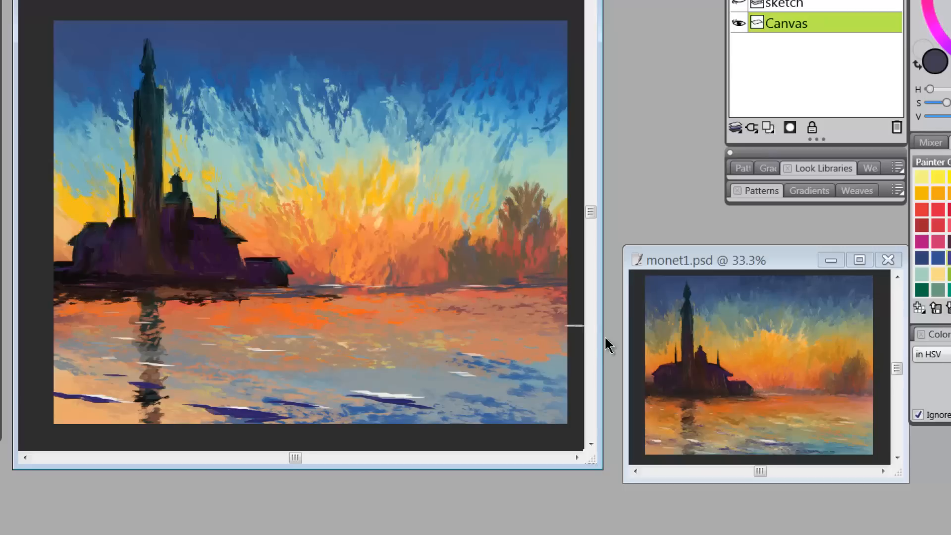
key("space")
left_click_drag(486, 382, 497, 386)
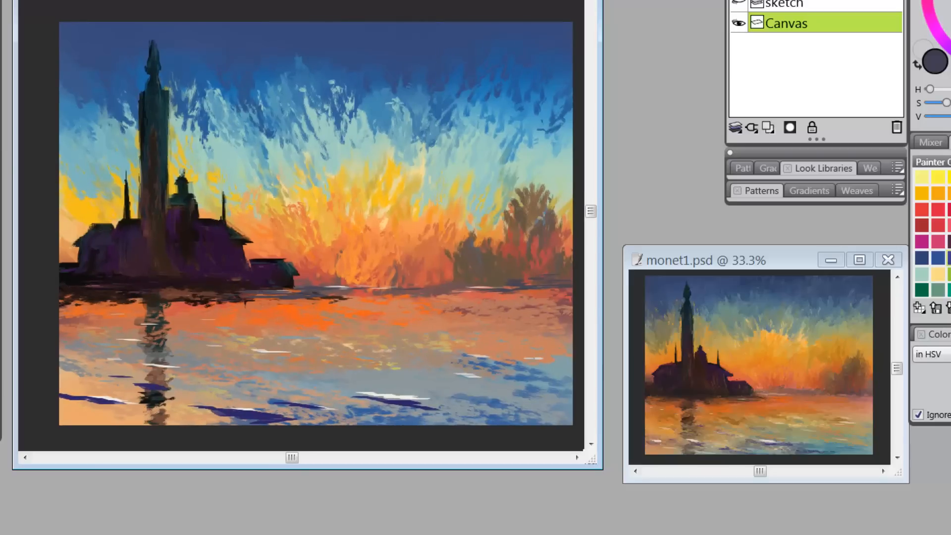
Step: Sample golden yellow from the sky's glow and paint thin wavy reflections across the middle of the water
left_click(419, 189, "alt")
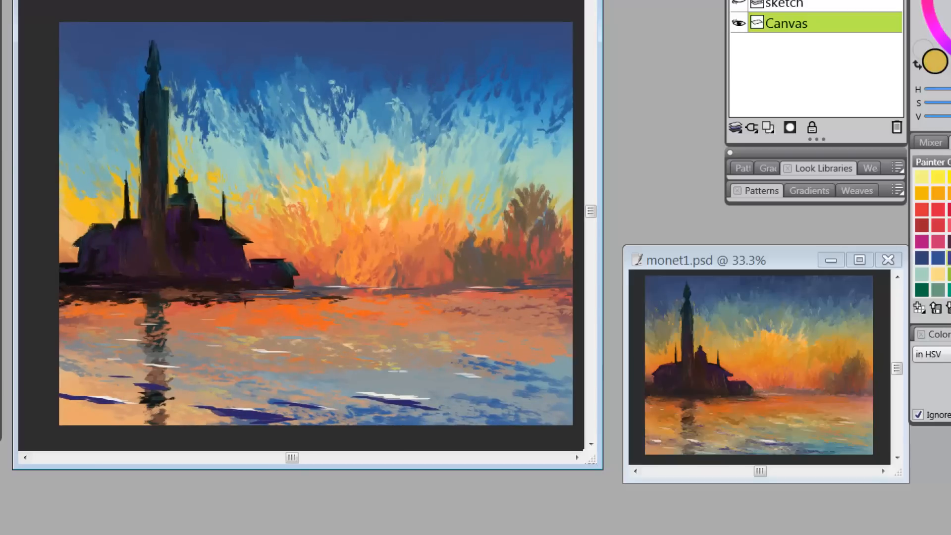
mouse_move(398, 373)
left_mouse_down()
mouse_move(371, 373)
mouse_move(454, 388)
mouse_move(449, 377)
mouse_move(267, 358)
left_mouse_up()
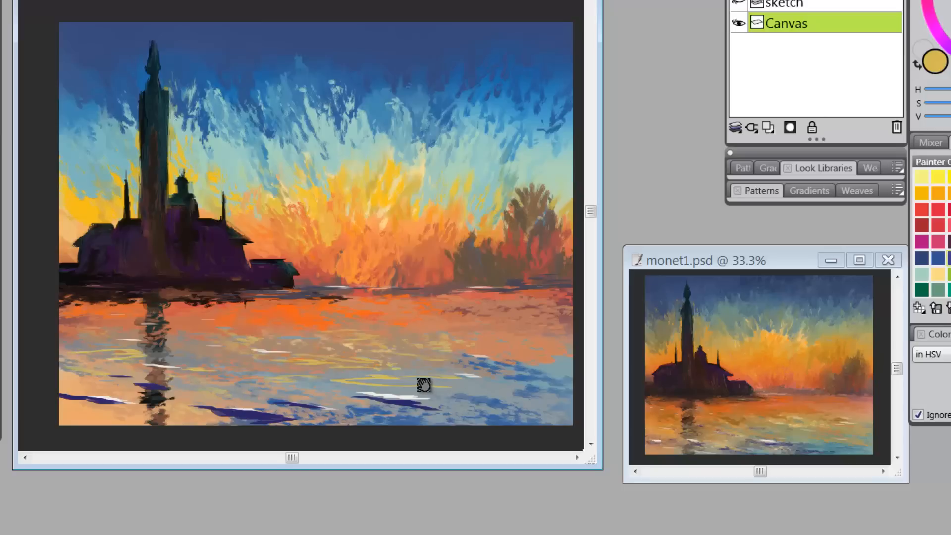
left_click_drag(425, 384, 429, 393)
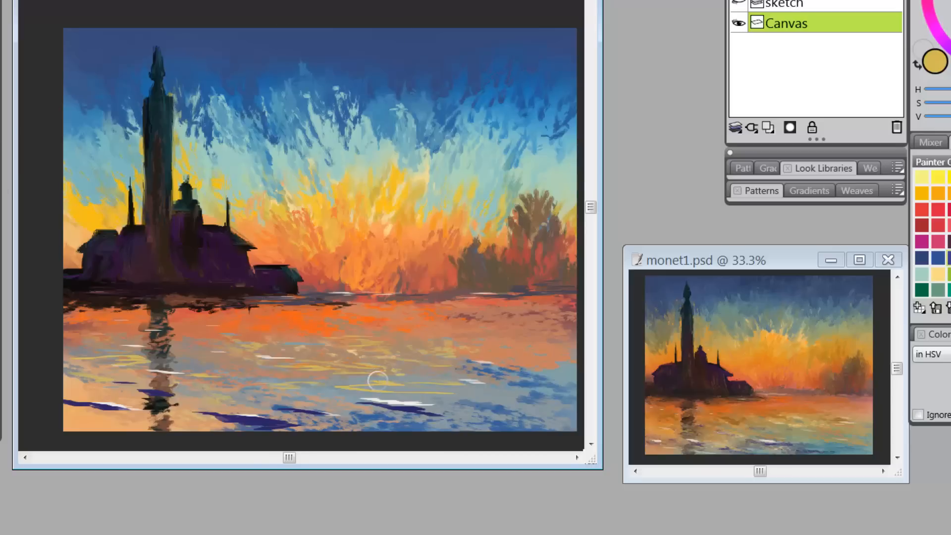
Step: Break up and blend the white, yellow and navy palette-knife strokes into the surrounding water
mouse_move(364, 396)
left_mouse_down()
mouse_move(406, 401)
mouse_move(405, 384)
mouse_move(474, 389)
mouse_move(320, 375)
left_mouse_up()
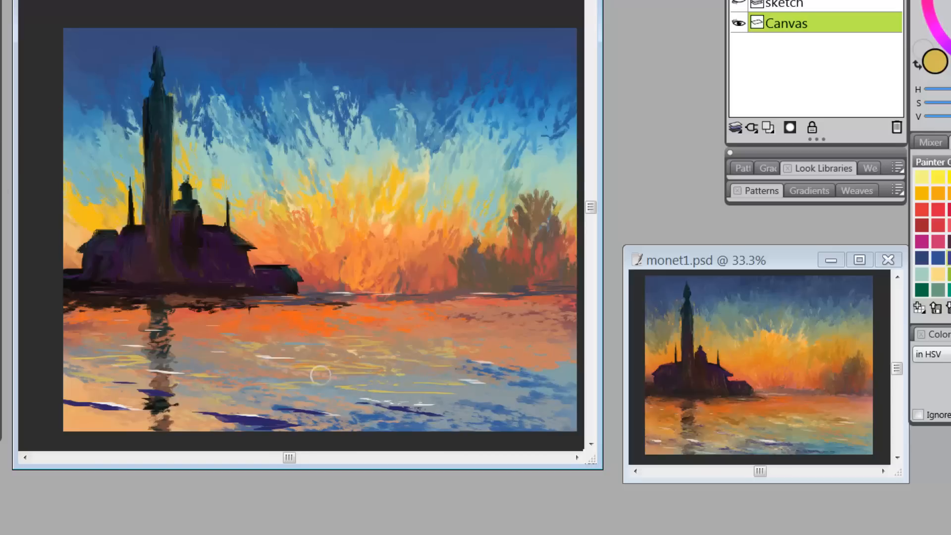
left_click_drag(396, 355, 327, 351)
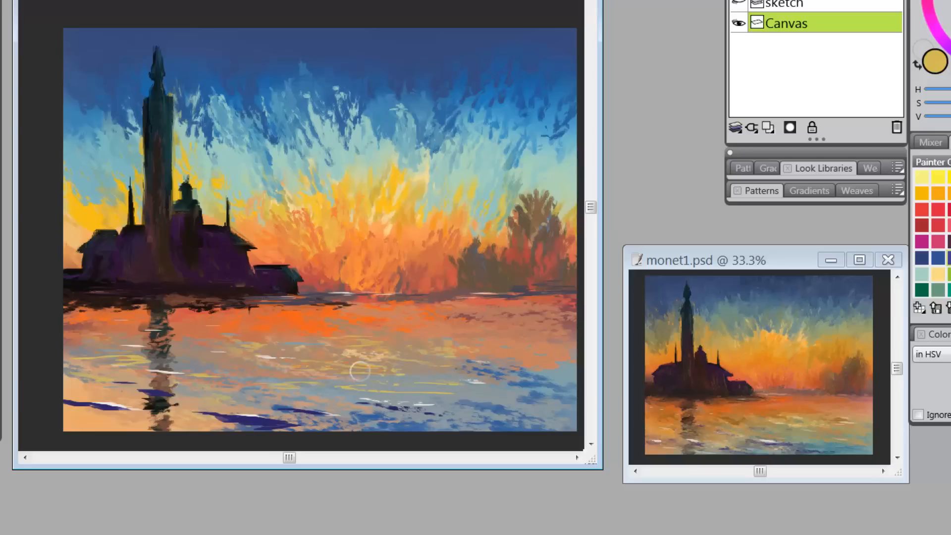
mouse_move(315, 410)
left_mouse_down()
mouse_move(279, 409)
mouse_move(329, 414)
left_mouse_up()
mouse_move(241, 414)
left_mouse_down()
mouse_move(216, 417)
mouse_move(303, 426)
left_mouse_up()
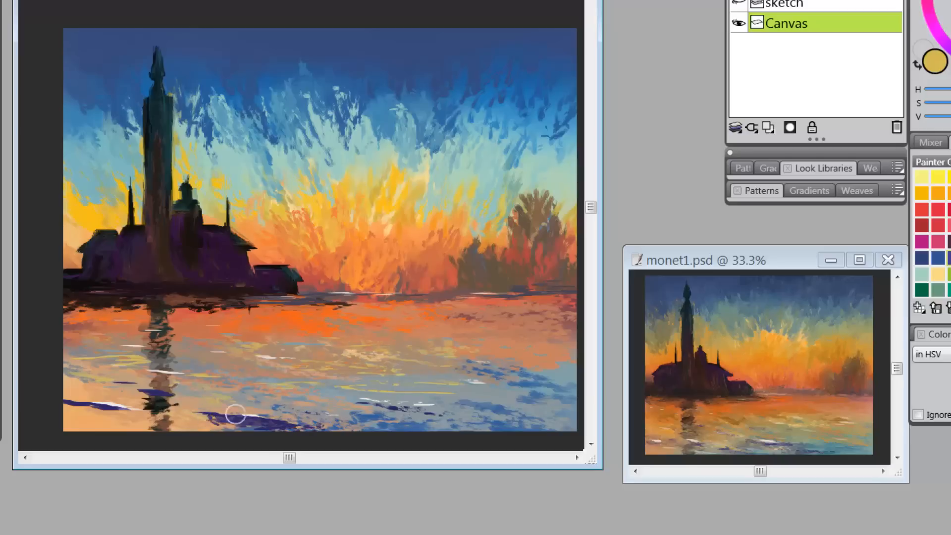
left_click_drag(136, 390, 178, 389)
mouse_move(76, 401)
left_mouse_down()
mouse_move(114, 408)
mouse_move(54, 400)
left_mouse_up()
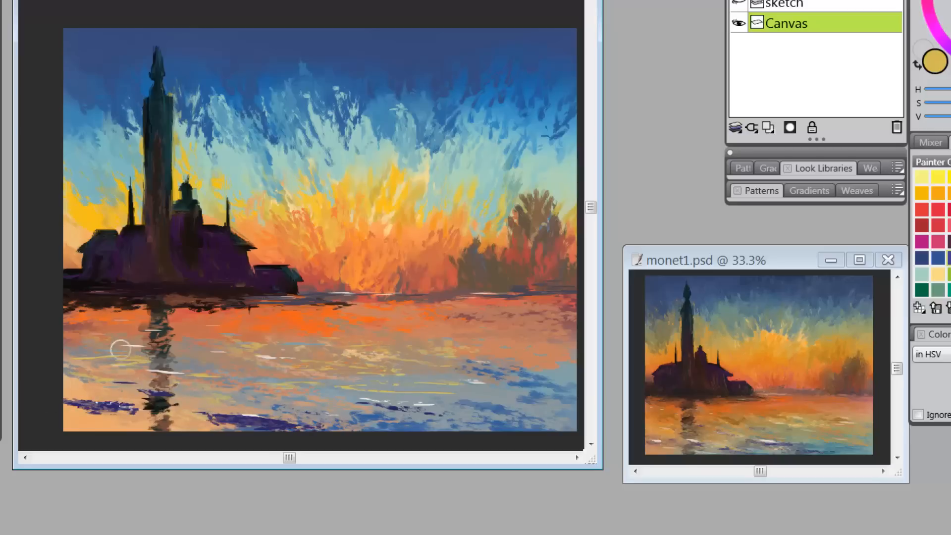
Step: Pull a short dark streak from the tower's reflection across the water and touch up the horizon below the trees
left_click_drag(157, 355, 231, 353)
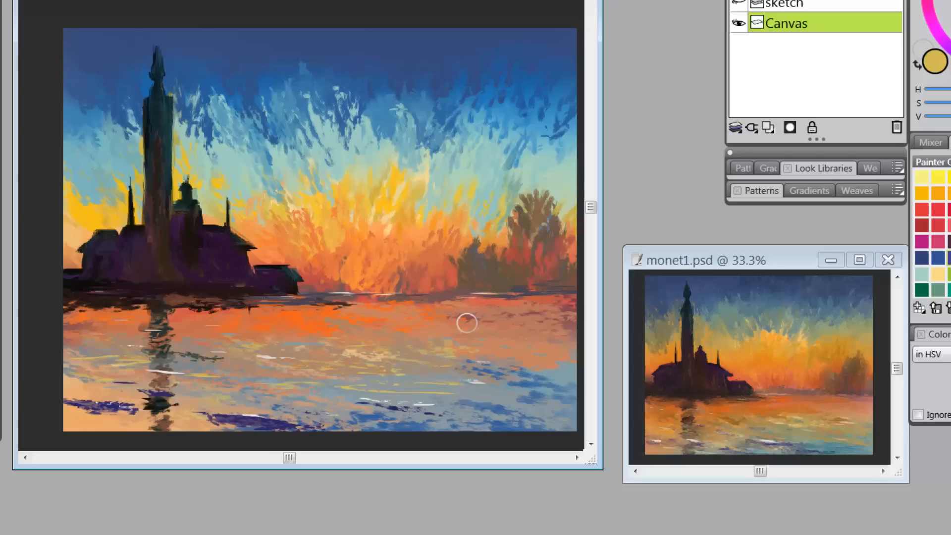
mouse_move(535, 285)
left_mouse_down()
mouse_move(557, 285)
mouse_move(537, 293)
mouse_move(559, 306)
mouse_move(546, 282)
left_mouse_up()
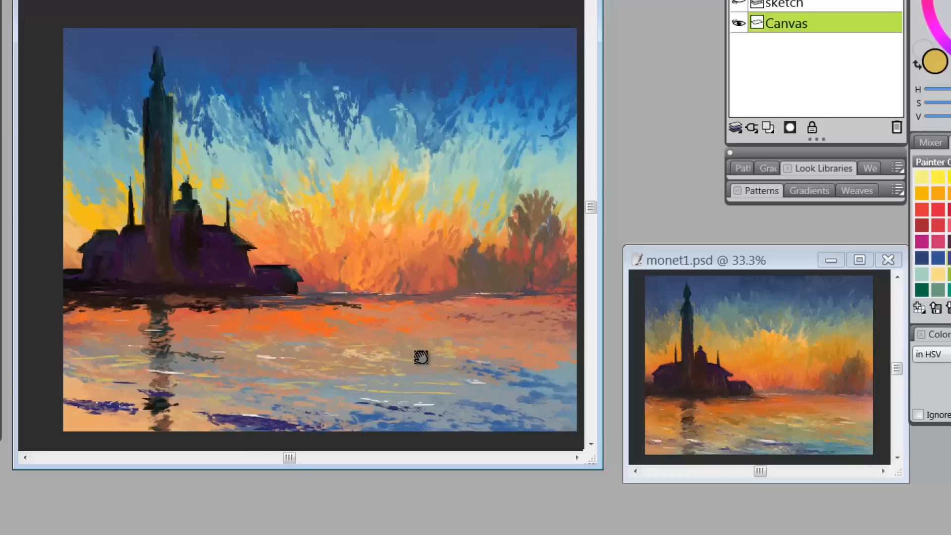
mouse_move(421, 357)
left_mouse_down()
mouse_move(401, 336)
mouse_move(425, 332)
left_mouse_up()
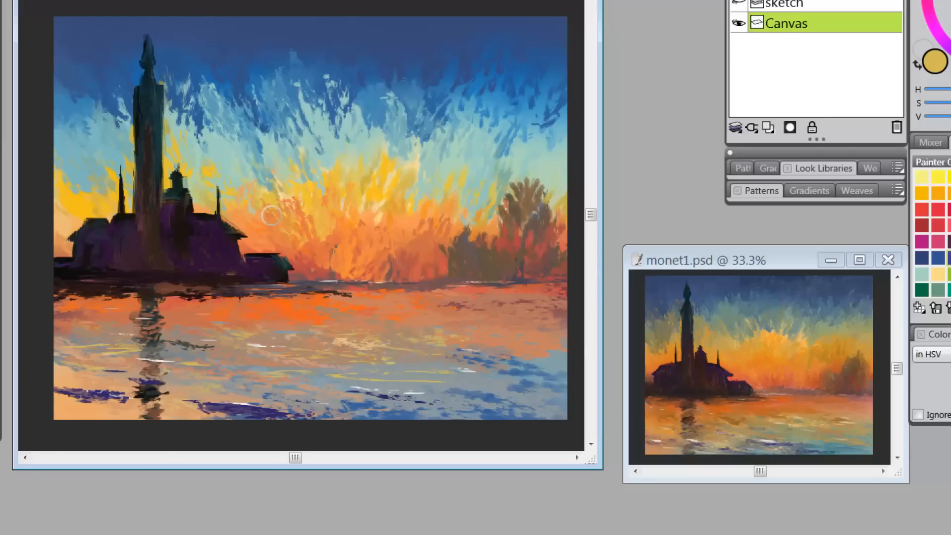
key("space")
left_click_drag(335, 348, 338, 346)
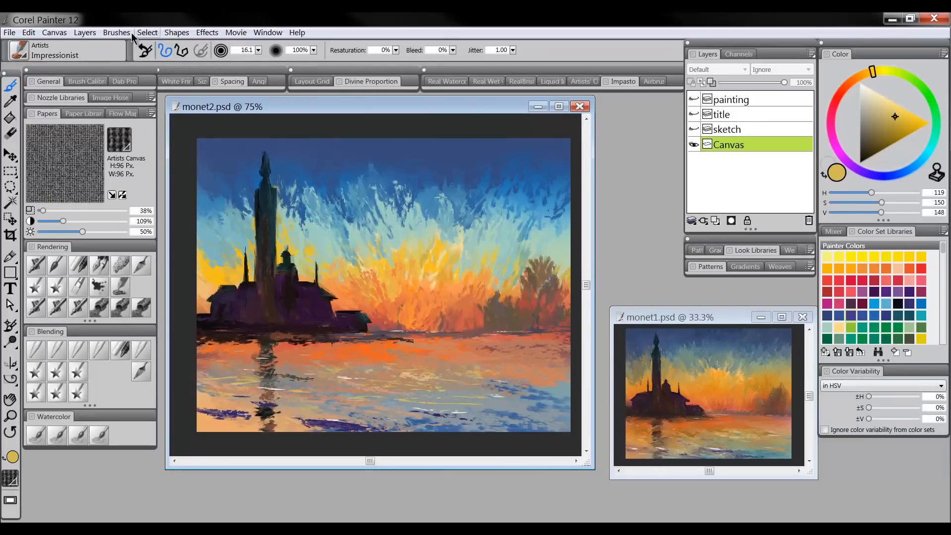
Step: Reduce the layer stack to the Canvas alone and add a new layer named texture above it
left_click(85, 32)
left_click(124, 240)
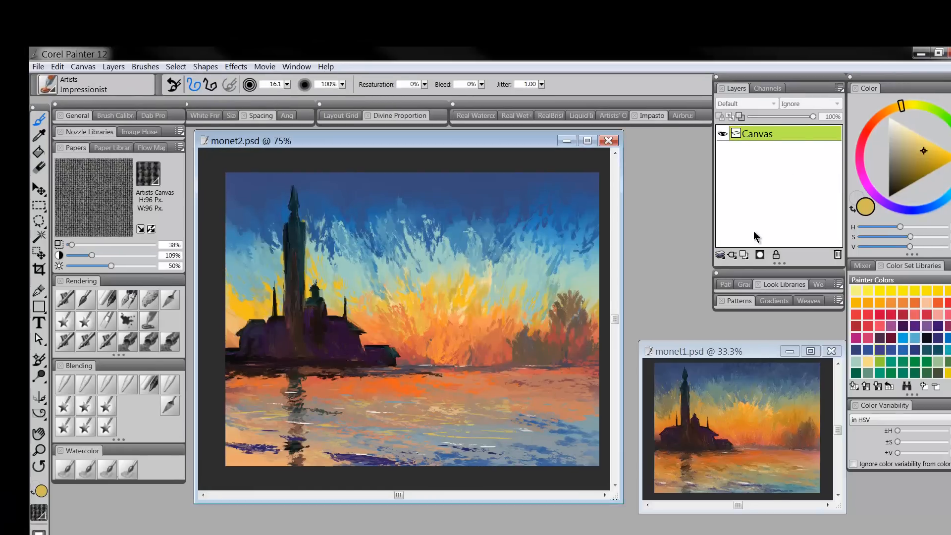
left_click(744, 255)
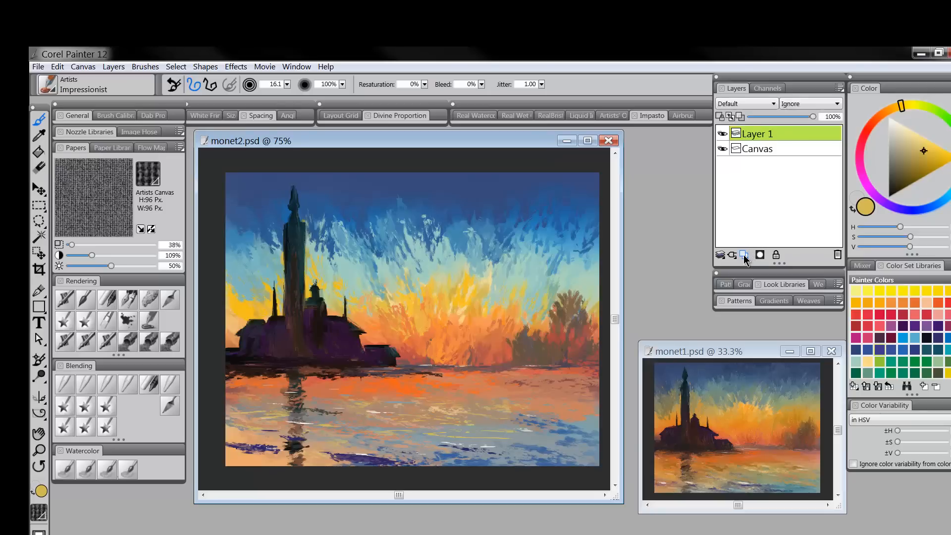
double_click(755, 135)
type("text")
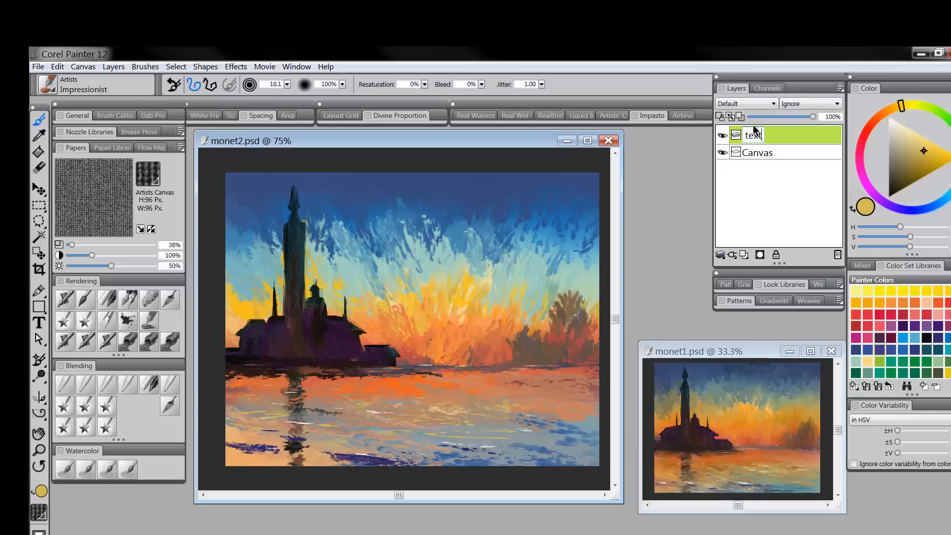
type("ure")
key("Return")
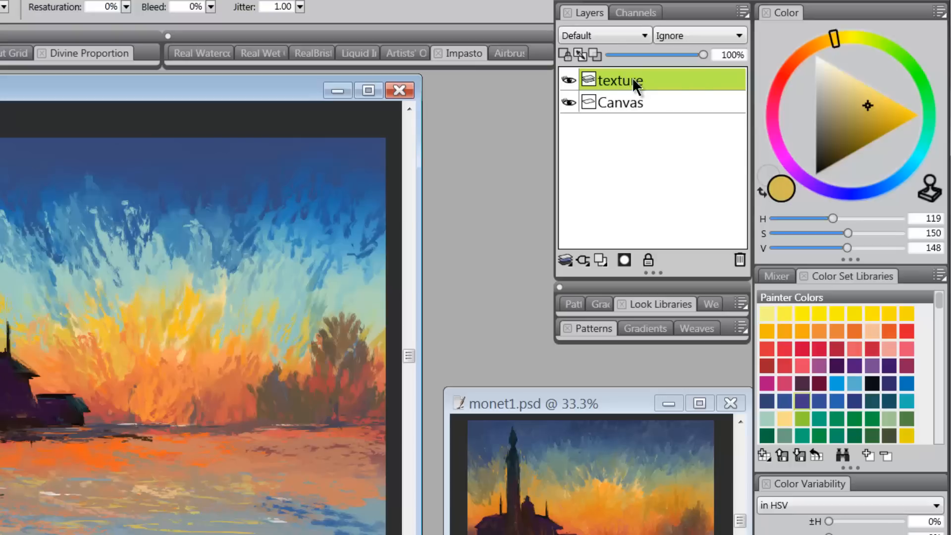
Step: Choose a neutral mid-grey with hue 0, saturation 0 and value 119, and fill the texture layer with it
left_click_drag(859, 113, 801, 128)
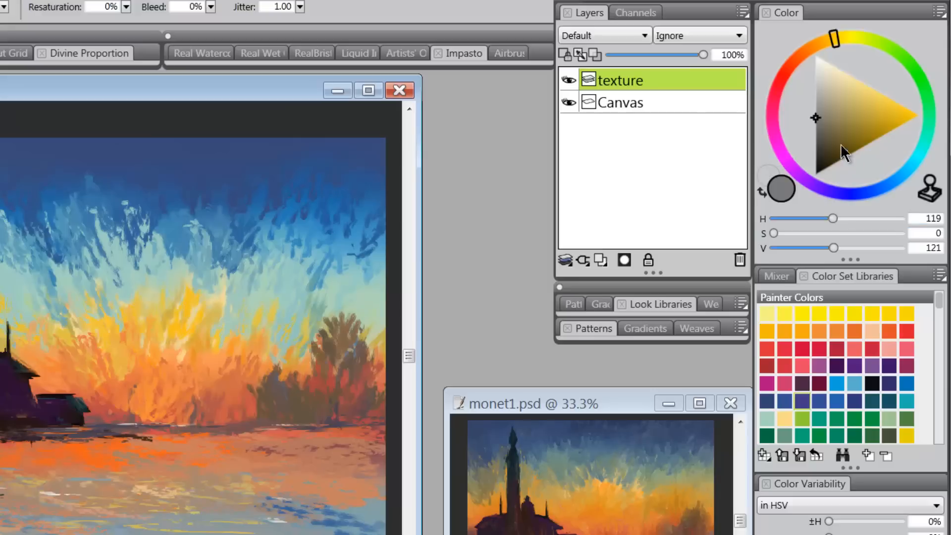
left_click_drag(809, 116, 800, 121)
left_click_drag(815, 218, 809, 220)
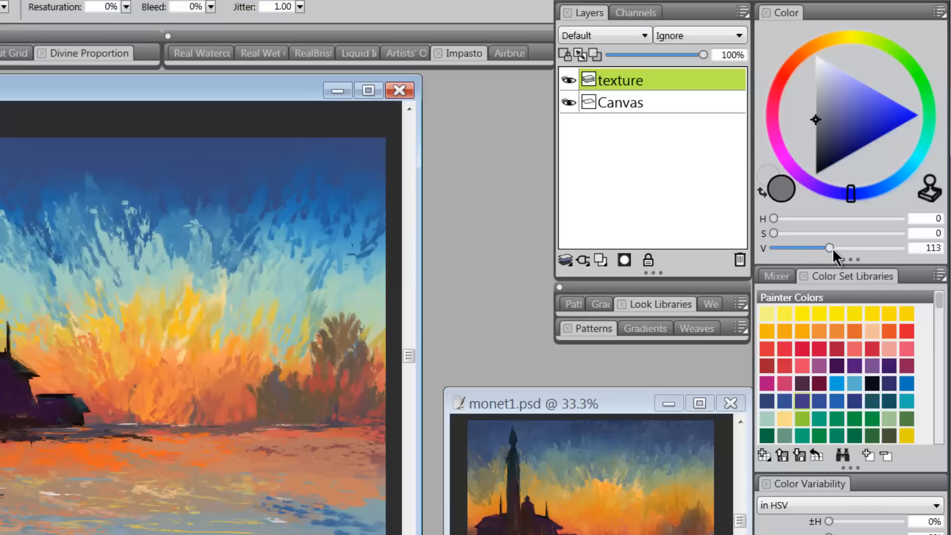
left_click_drag(821, 120, 806, 122)
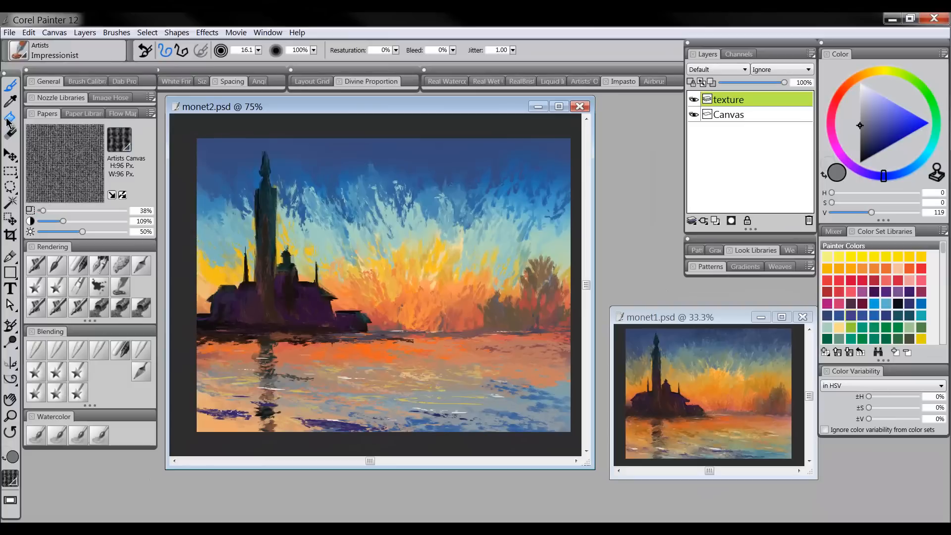
left_click(10, 119)
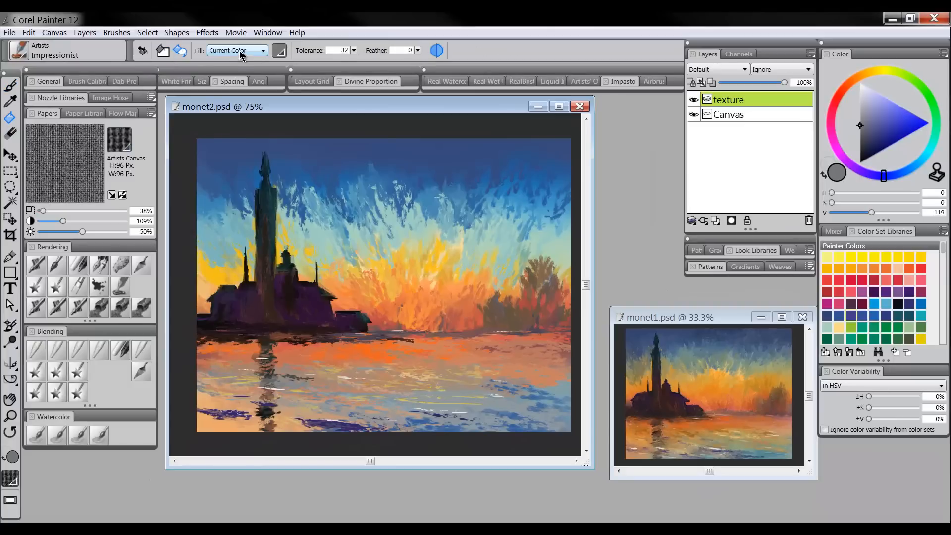
left_click(416, 233)
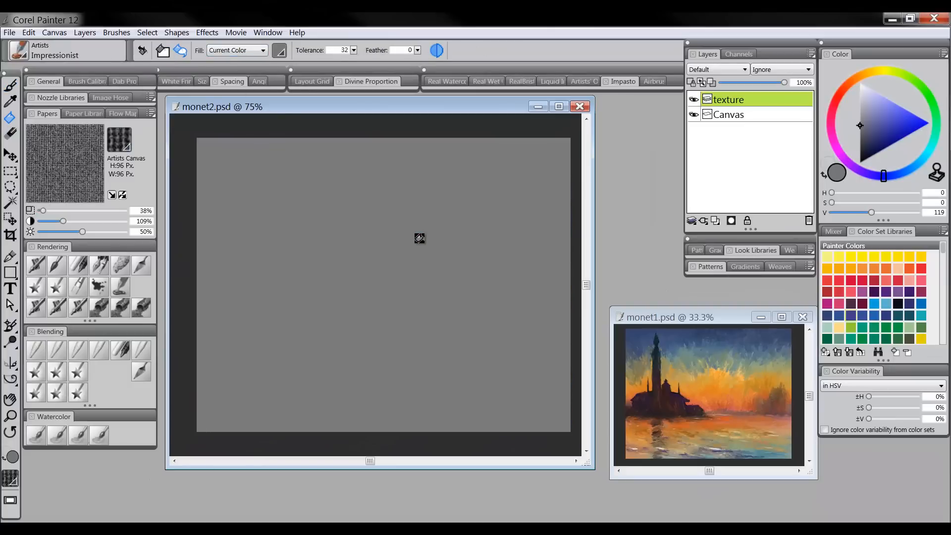
Step: Set the texture layer's composite method to Overlay and compare the painting with the layer hidden and shown
left_click(717, 71)
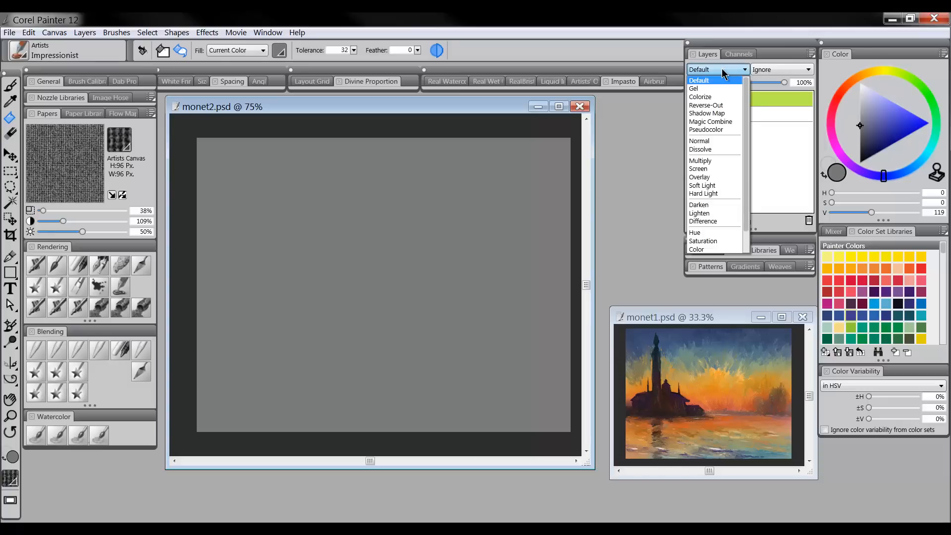
left_click(707, 178)
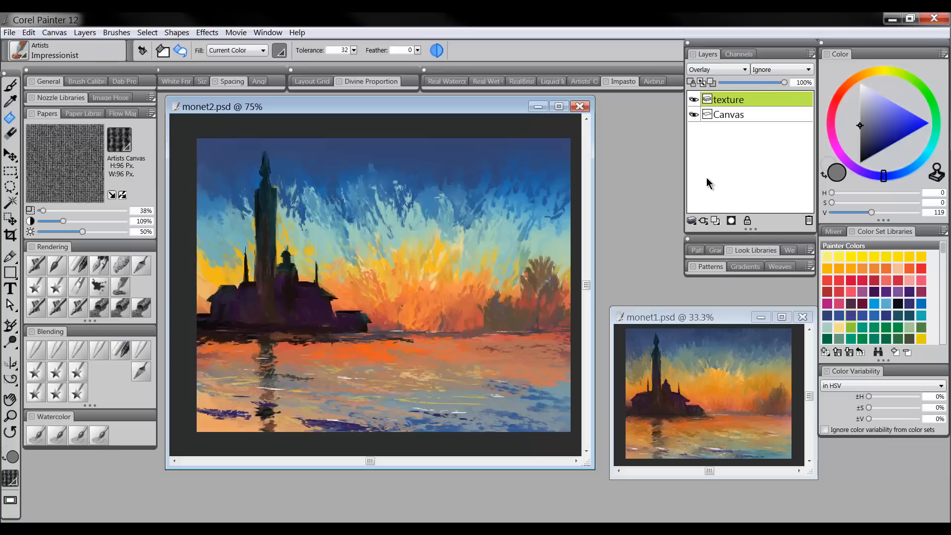
left_click(694, 98)
left_click(695, 100)
left_click(694, 100)
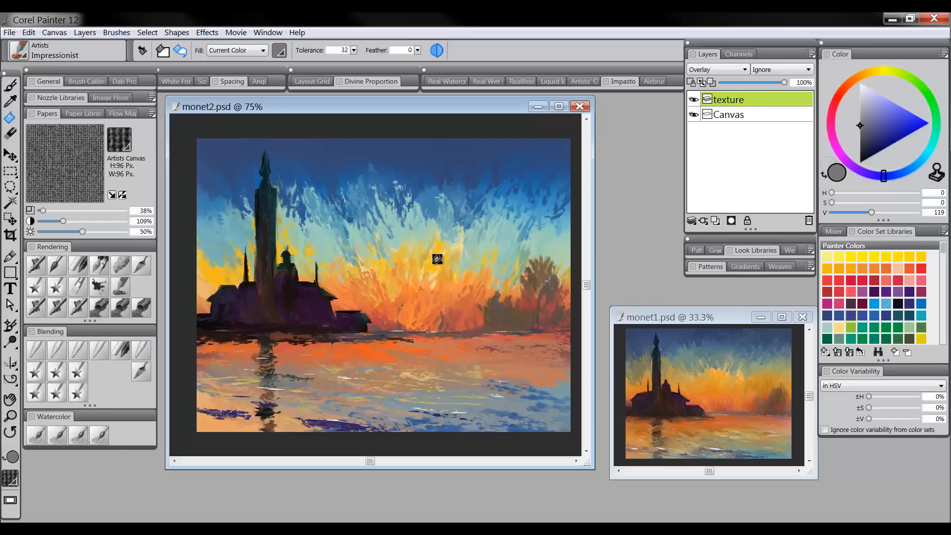
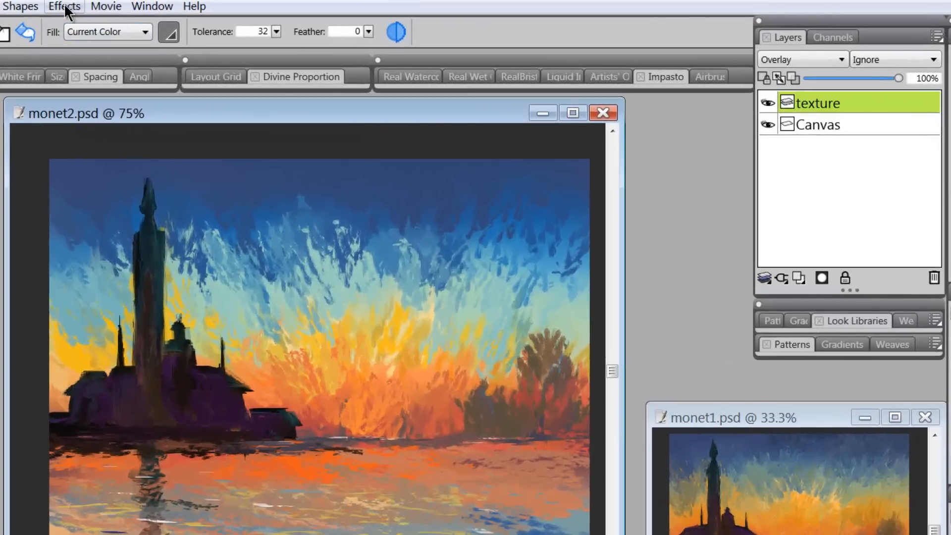
Step: Apply a surface texture to the texture layer using Paper, trying a 105% amount before settling on a much lower one
left_click(67, 7)
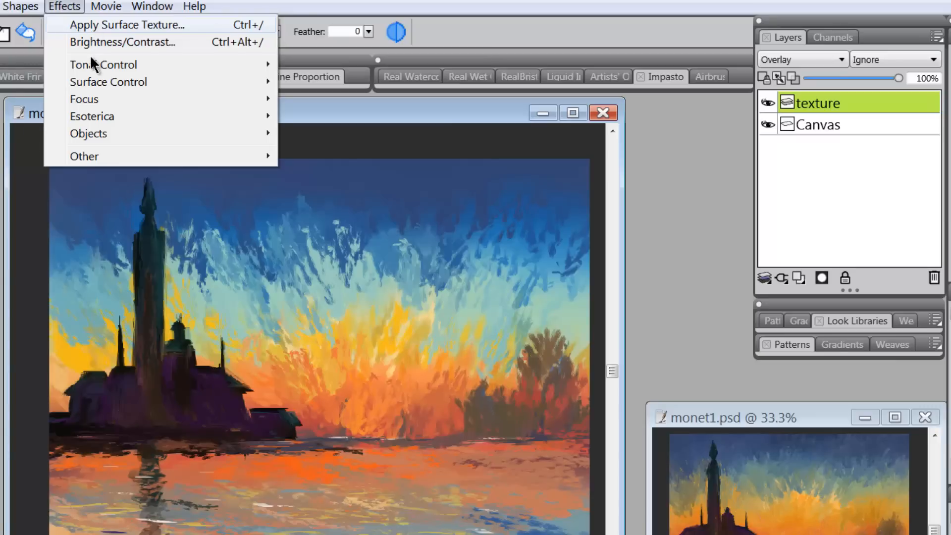
mouse_move(93, 84)
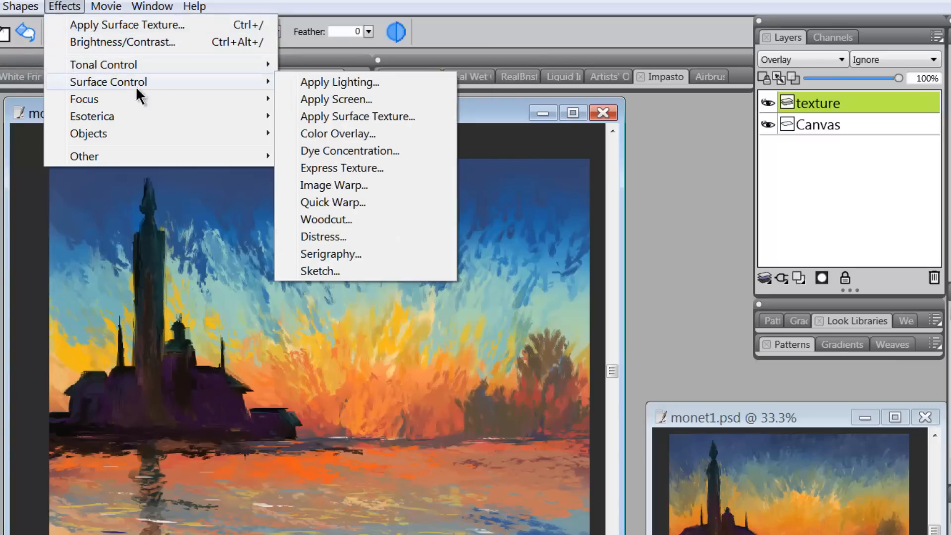
left_click(364, 115)
mouse_move(378, 252)
left_mouse_down()
mouse_move(358, 248)
mouse_move(359, 232)
mouse_move(367, 262)
left_mouse_up()
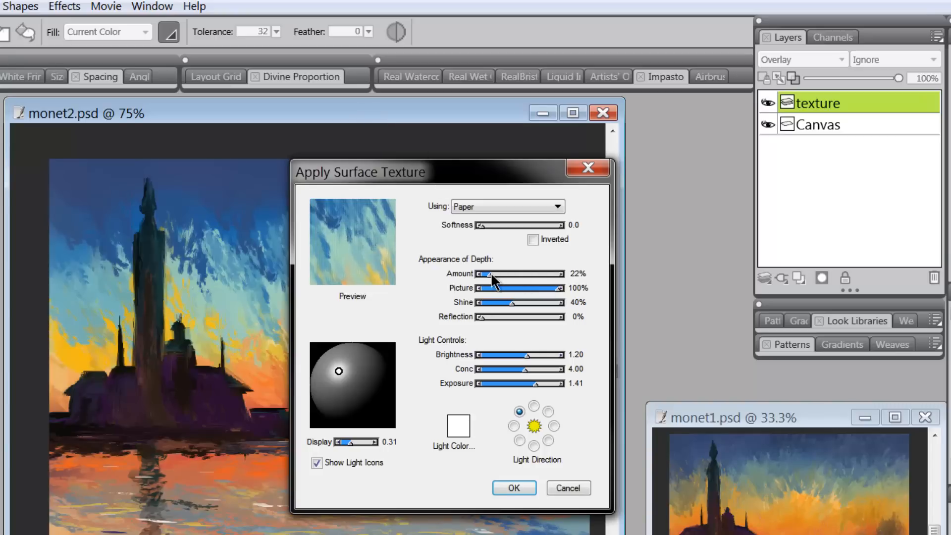
left_click_drag(491, 275, 522, 274)
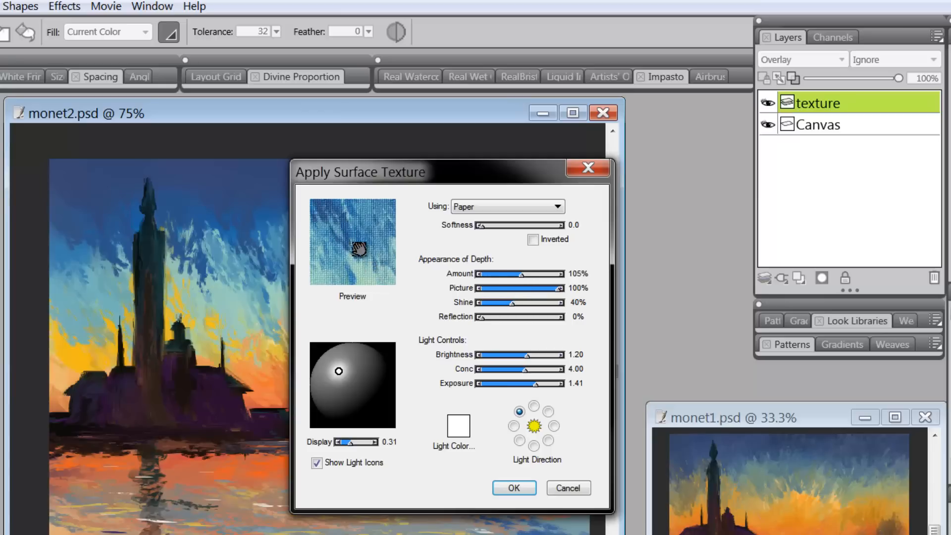
left_click(490, 276)
left_click(517, 485)
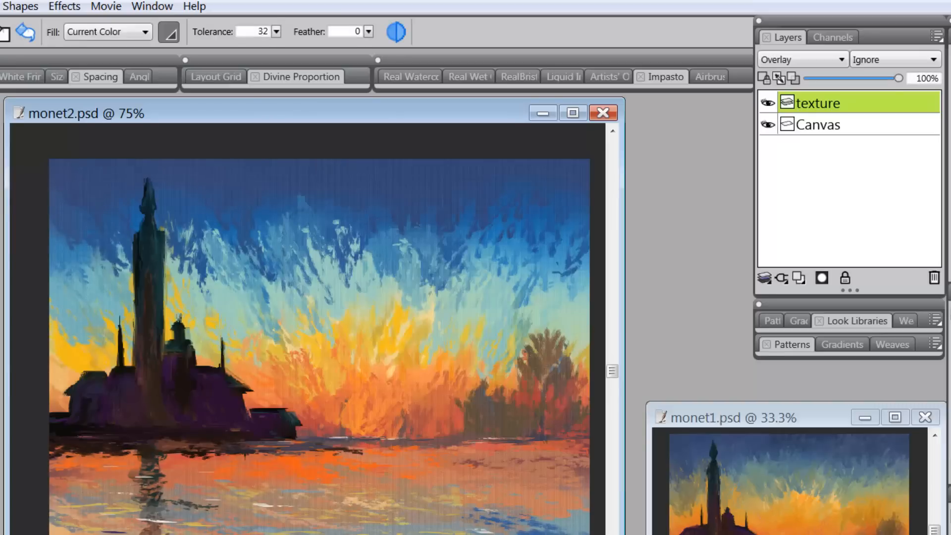
Step: Inspect the canvas texture up close, add a mask to the texture layer and paint it black with the Custom Sponge to soften the grain
left_click(376, 378, "ctrl")
left_click_drag(390, 362, 366, 506)
left_click_drag(380, 380, 388, 424)
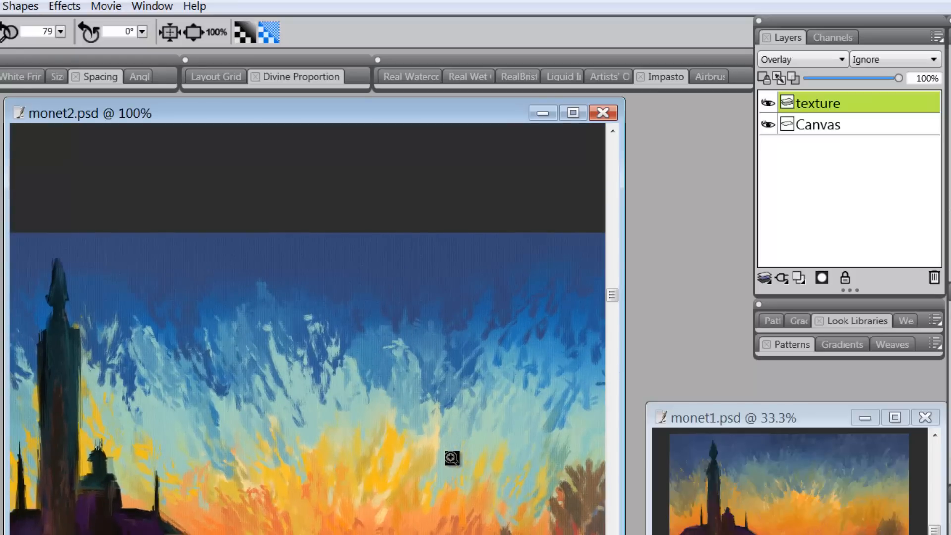
left_click(421, 452, "alt")
left_click_drag(421, 452, 420, 325)
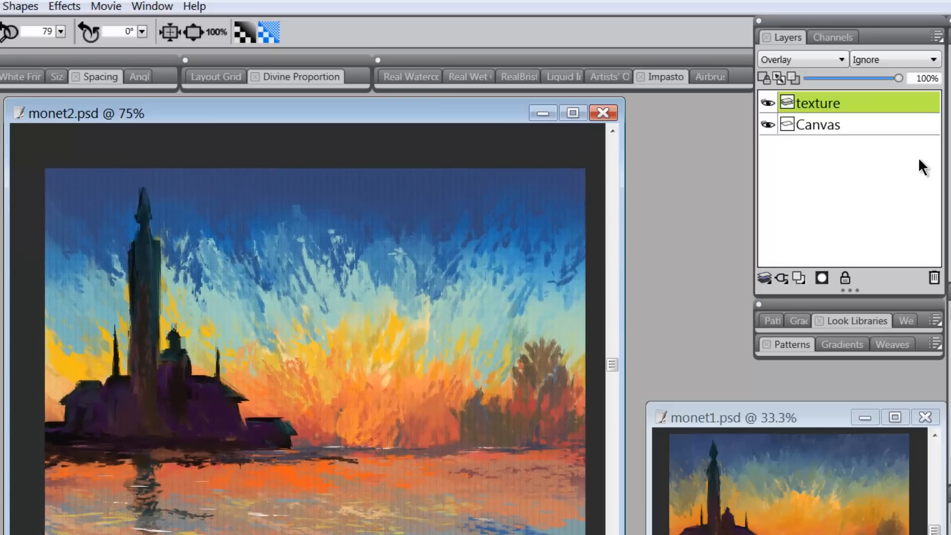
left_click(824, 278)
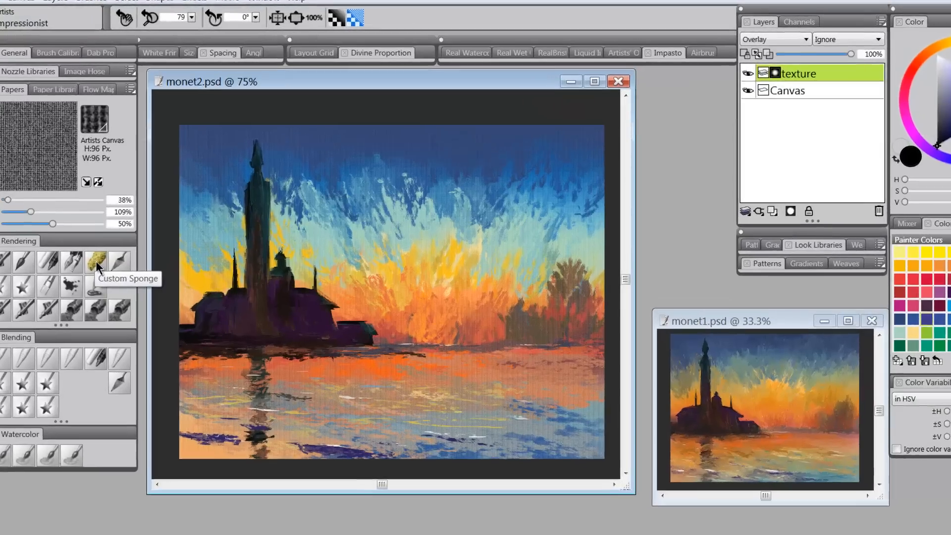
left_click(121, 266)
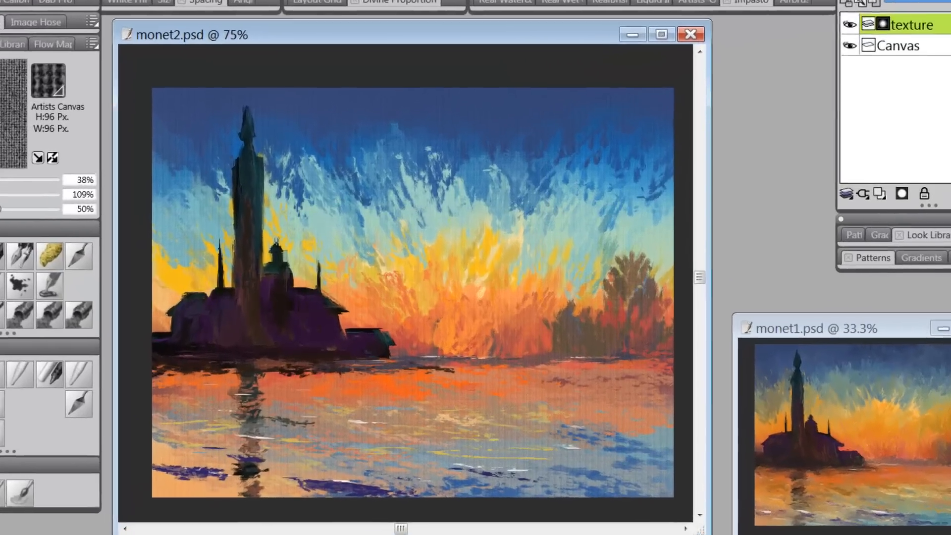
key("Tab")
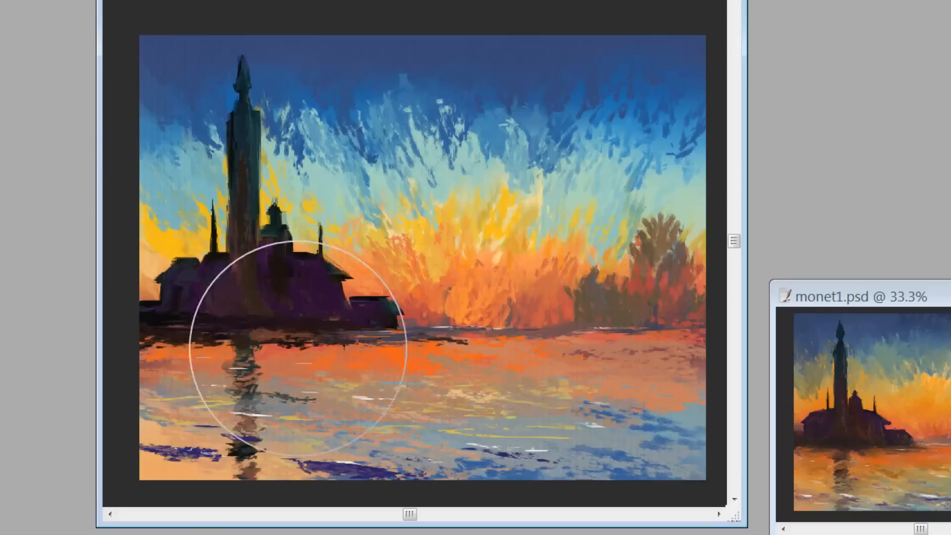
Step: Examine the softened canvas texture across the sky, church and water, both close up and on the whole painting
key("Tab")
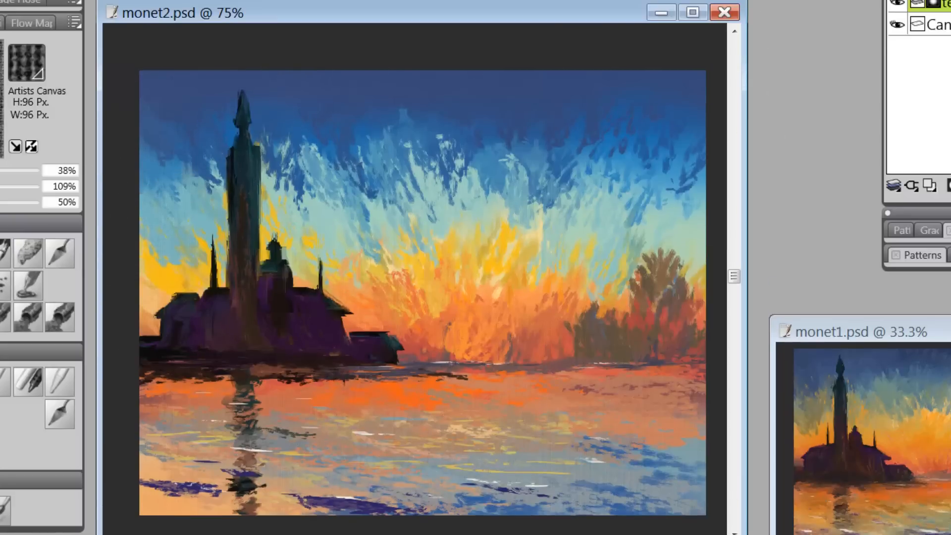
key("Tab")
left_click(444, 153)
left_click(448, 154)
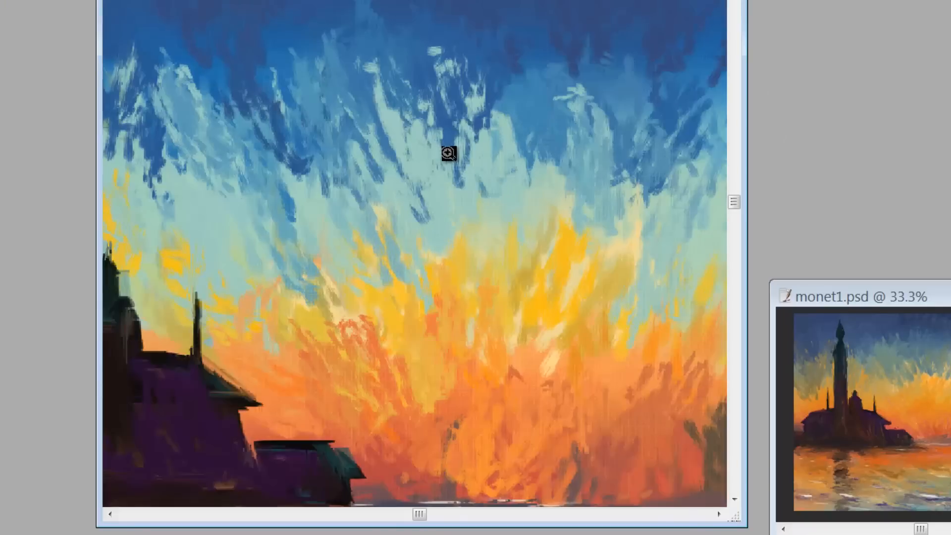
key("Tab")
key("Tab")
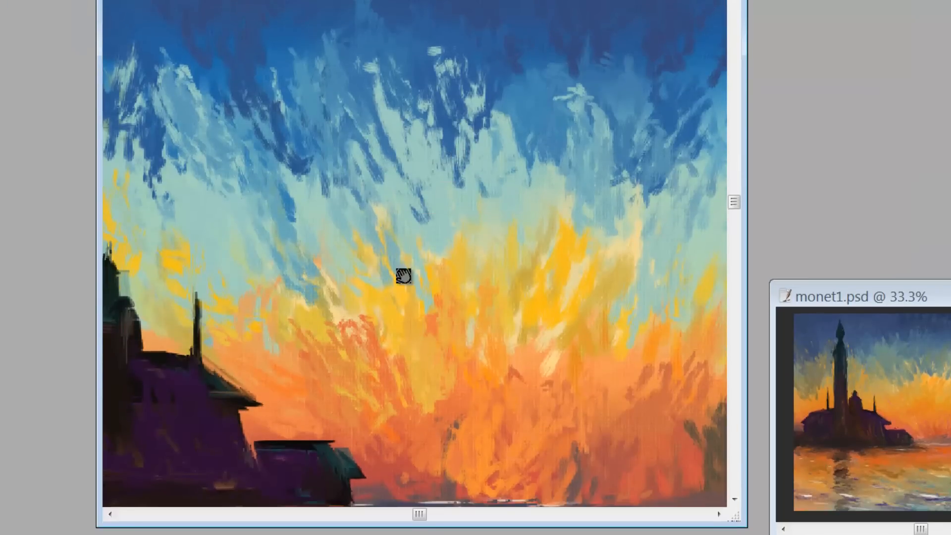
left_click_drag(337, 326, 573, 342)
left_click(429, 277, "ctrl+alt")
left_click_drag(449, 314, 389, 154)
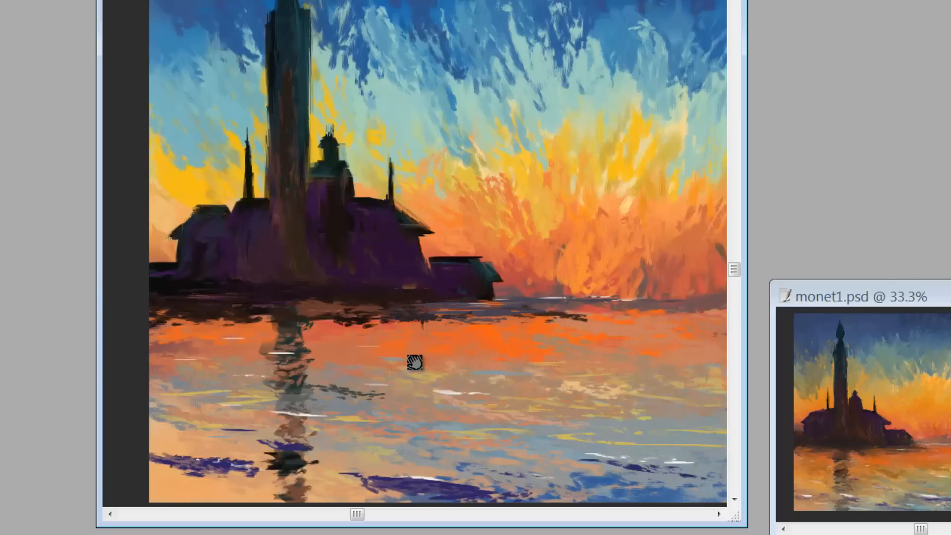
left_click_drag(416, 363, 366, 282)
left_click_drag(525, 242, 452, 305)
scroll(506, 246, "down", 1)
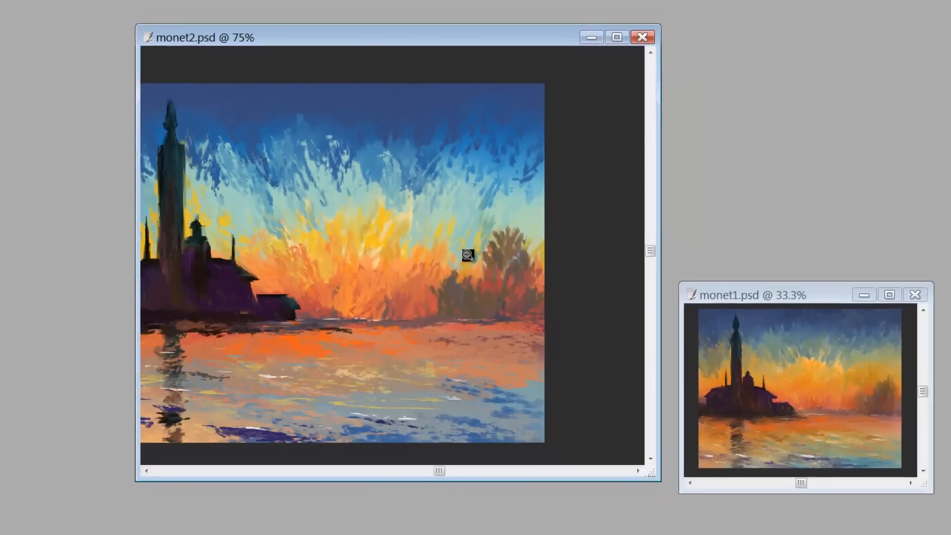
mouse_move(456, 267)
left_mouse_down()
mouse_move(484, 263)
mouse_move(465, 268)
left_mouse_up()
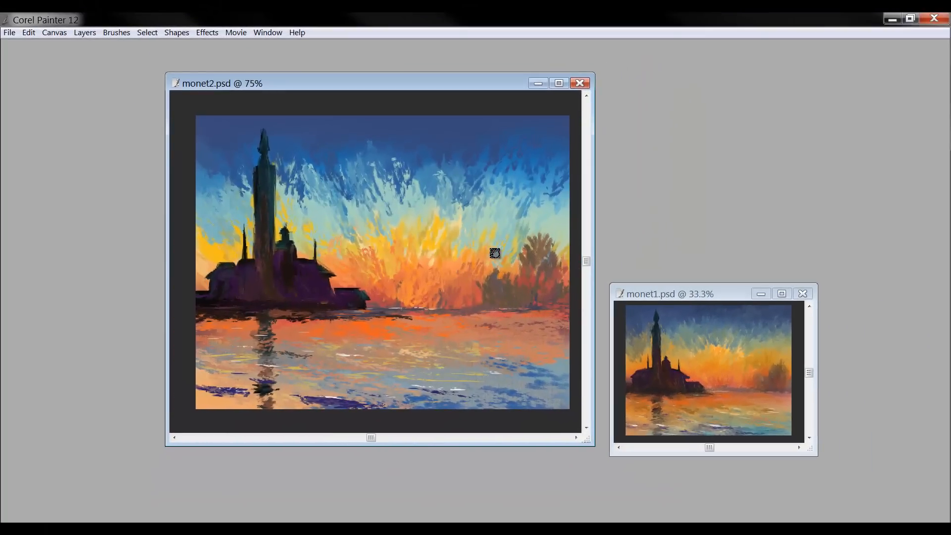
Step: Add a new layer above the texture layer, fill it with mid grey (V 121) and set its composite method to Overlay
key("Tab")
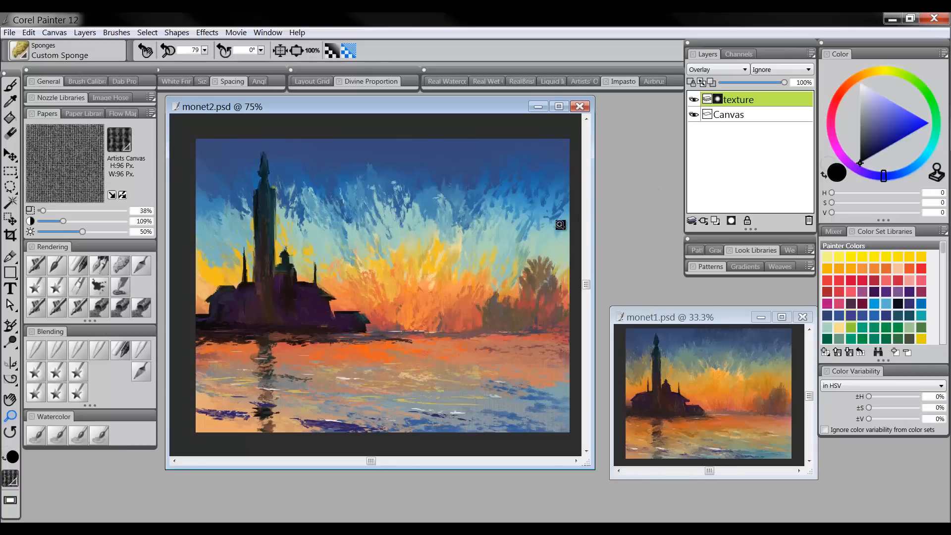
left_click(716, 221)
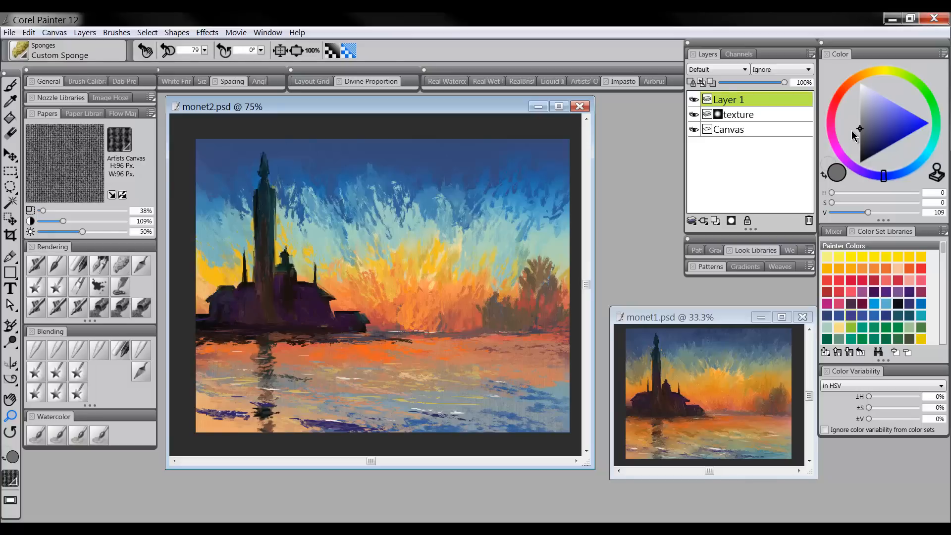
left_click_drag(852, 130, 863, 127)
left_click(9, 118)
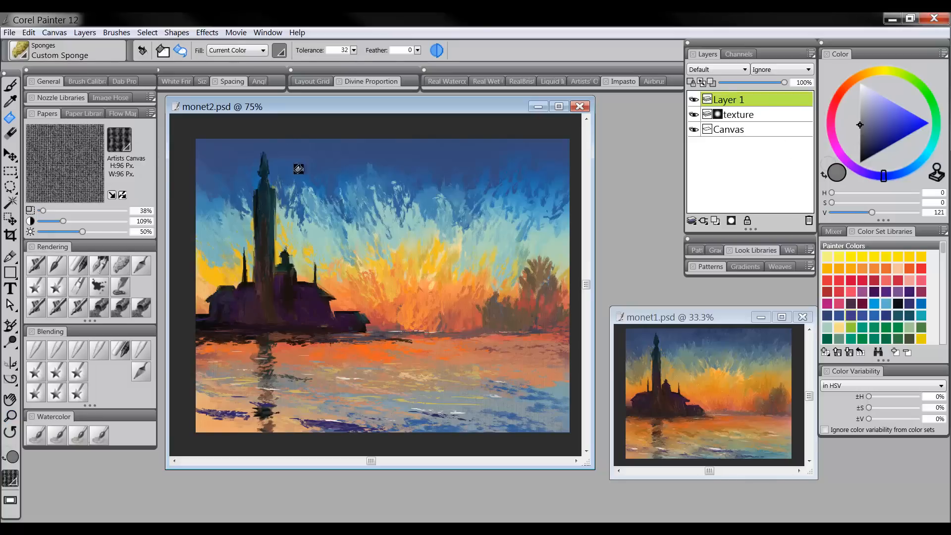
left_click(362, 198)
left_click(728, 69)
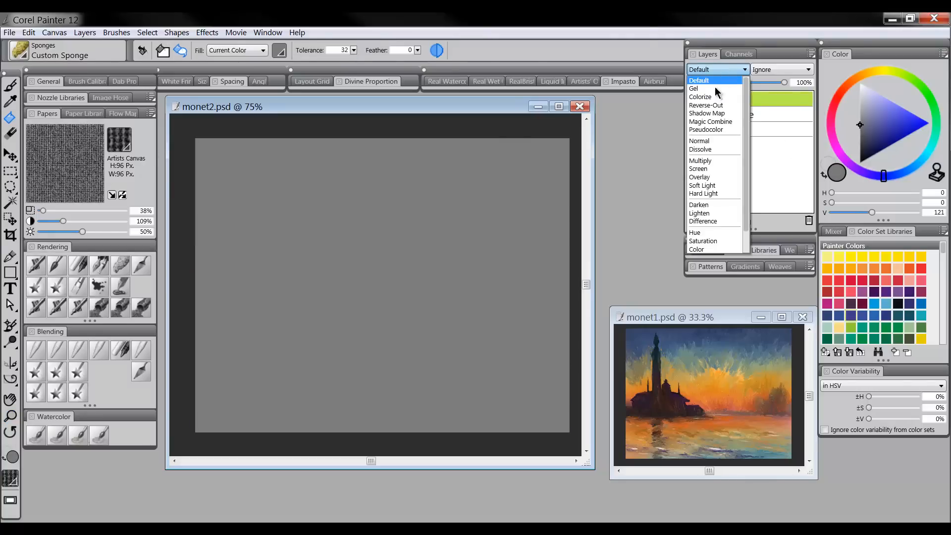
left_click(711, 178)
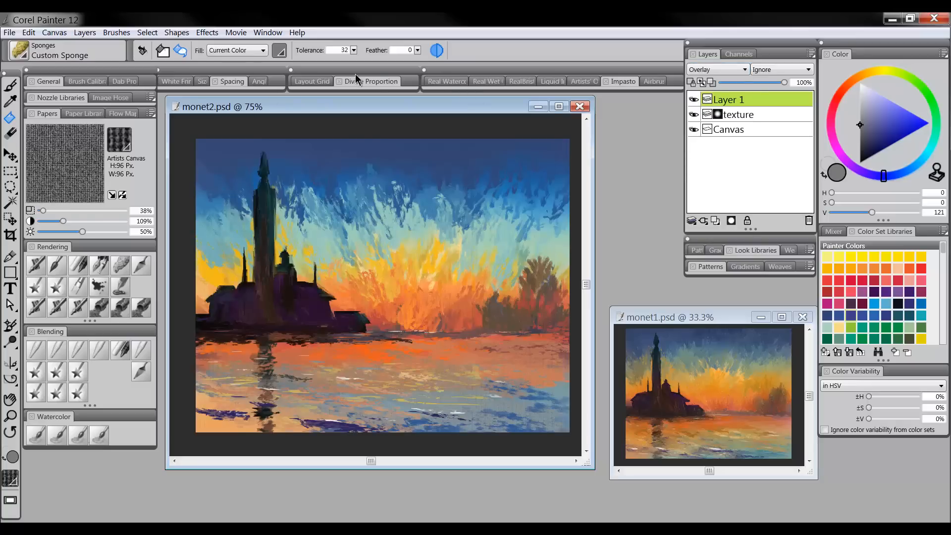
Step: Choose the Italian Watercolor paper at 73% scale and apply it to the new grey layer as a surface texture using Paper with a 24% amount
left_click(127, 143)
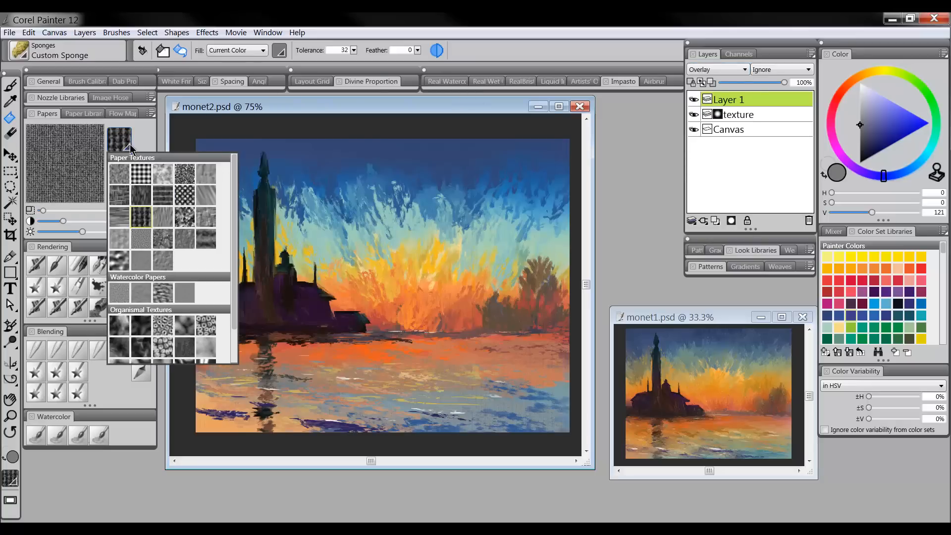
left_click(185, 240)
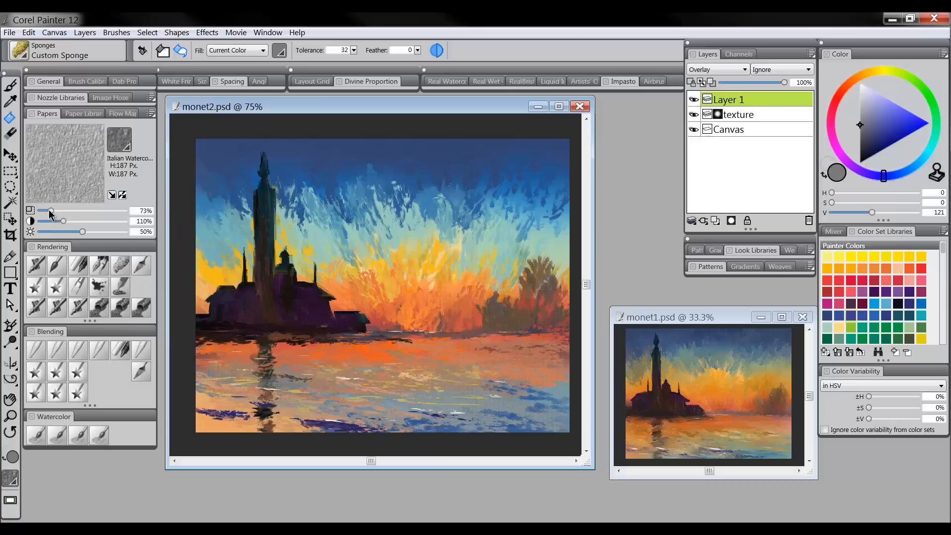
left_click(207, 32)
mouse_move(241, 85)
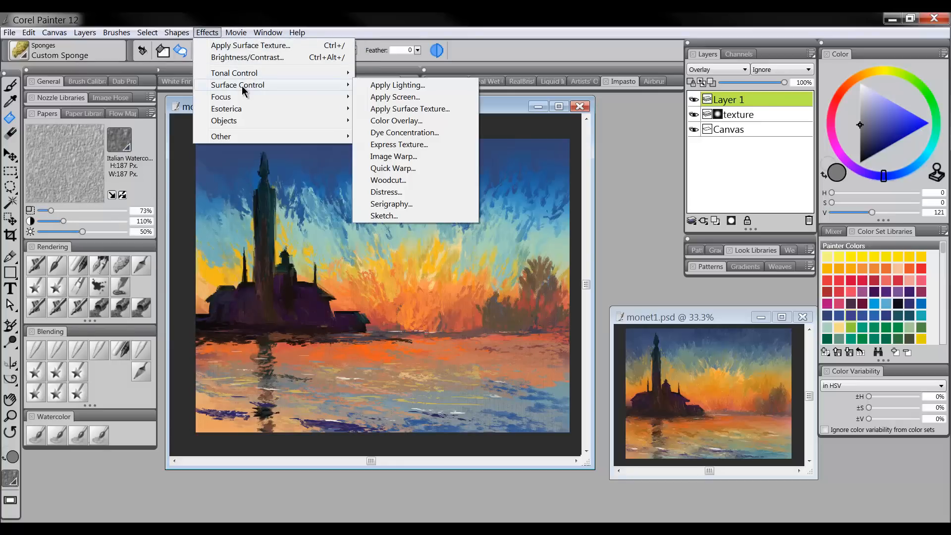
left_click(416, 109)
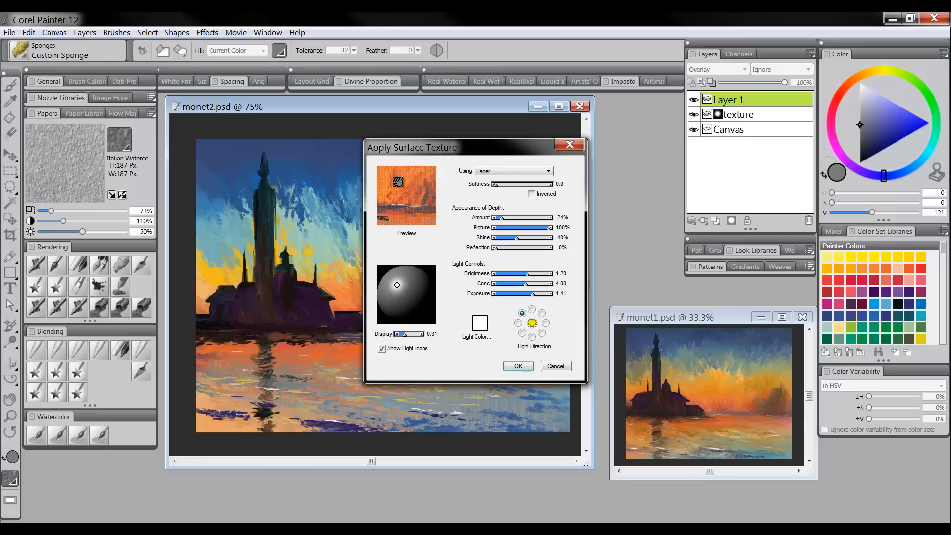
left_click_drag(399, 182, 417, 203)
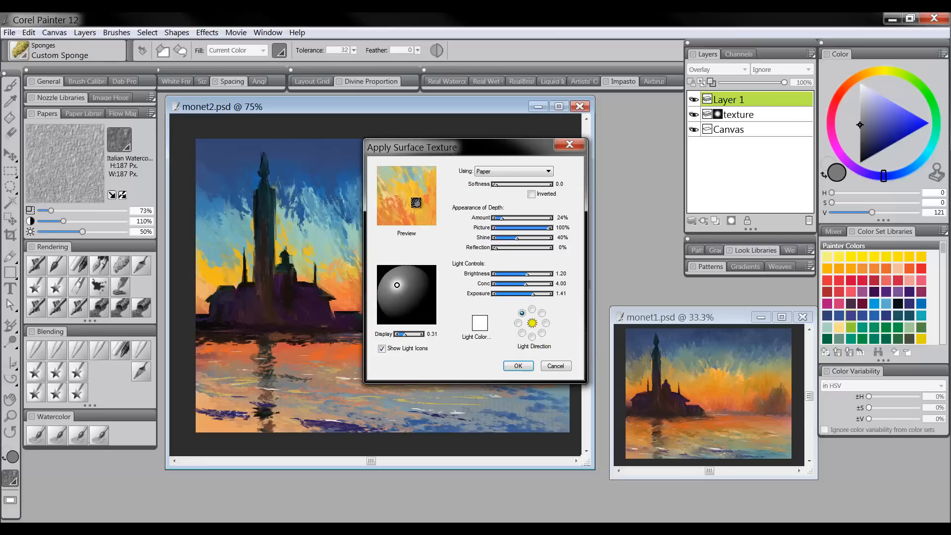
left_click(520, 364)
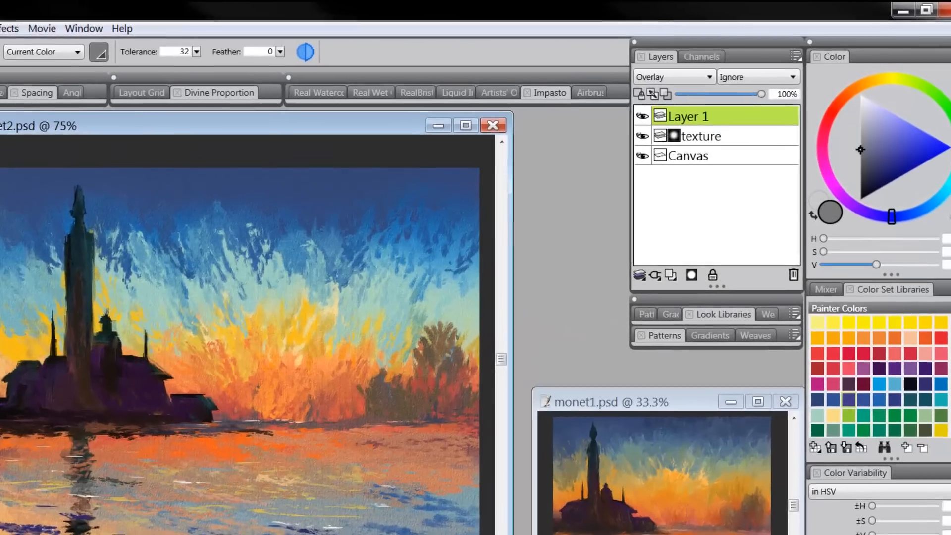
Step: Inspect the watercolor-paper grain up close, add a mask to its layer and paint it black with the Custom Sponge to soften the grain
key("m")
left_click(319, 279)
left_click(320, 279)
left_click(324, 283, "alt")
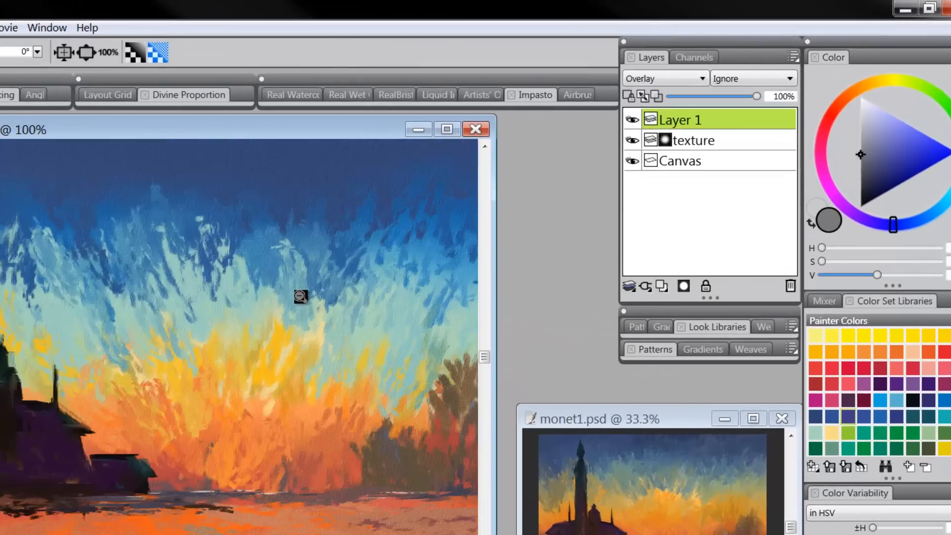
left_click(300, 297, "alt")
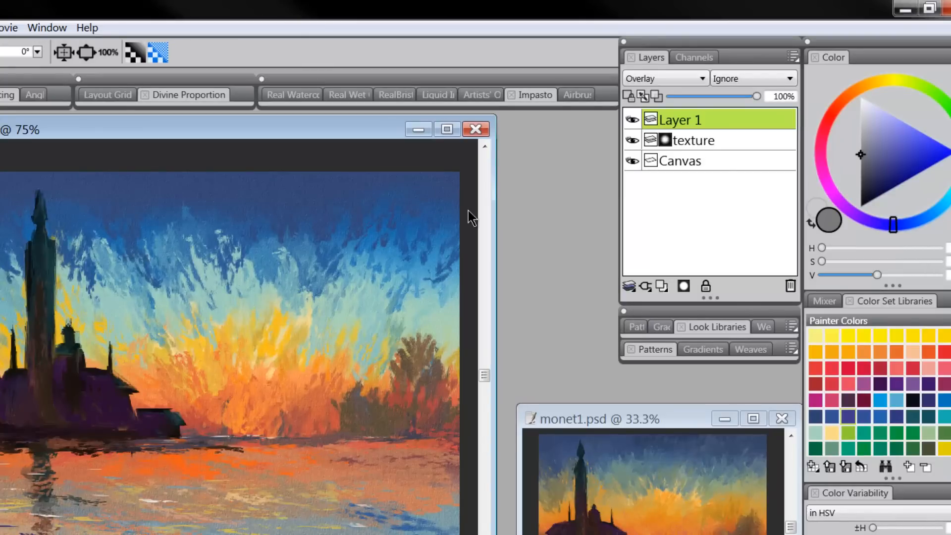
left_click(684, 286)
left_click_drag(878, 174, 843, 248)
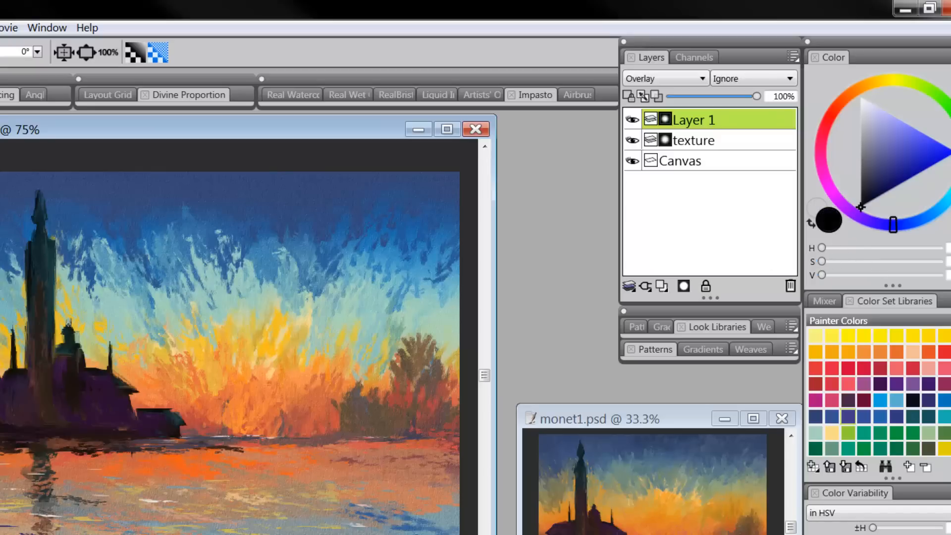
key("b")
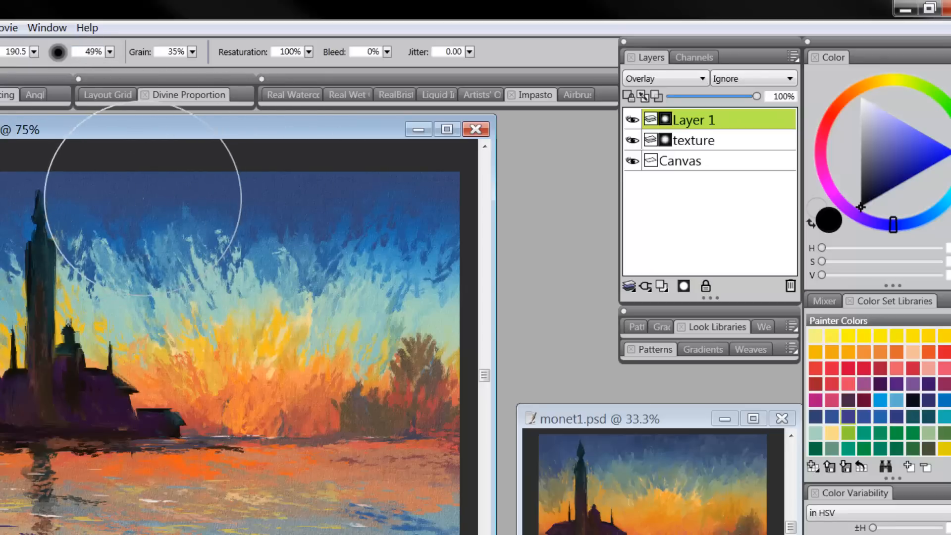
Step: Examine the softened paper texture across the sky and sunset, close up and on the whole painting, with the palettes hidden
key("Tab")
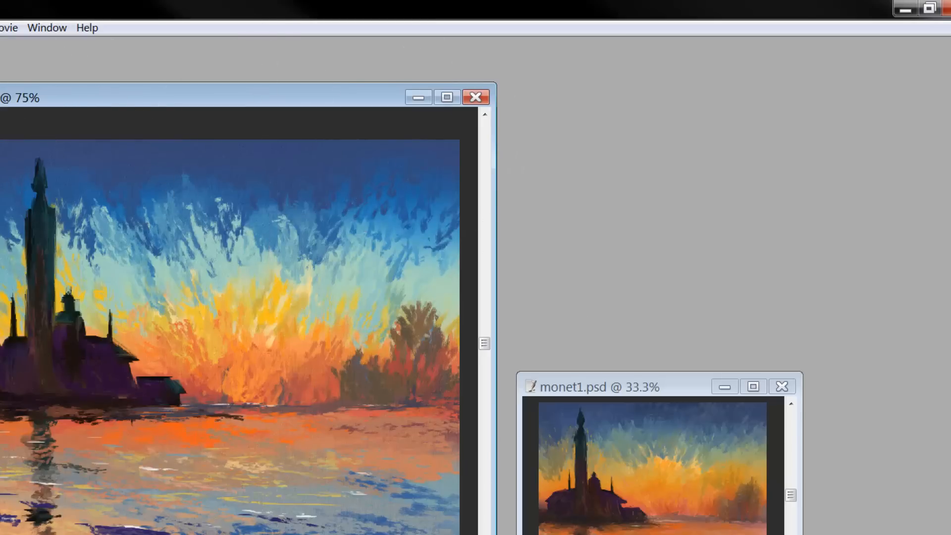
key("Tab")
key("space")
key("ctrl+plus")
key("Tab")
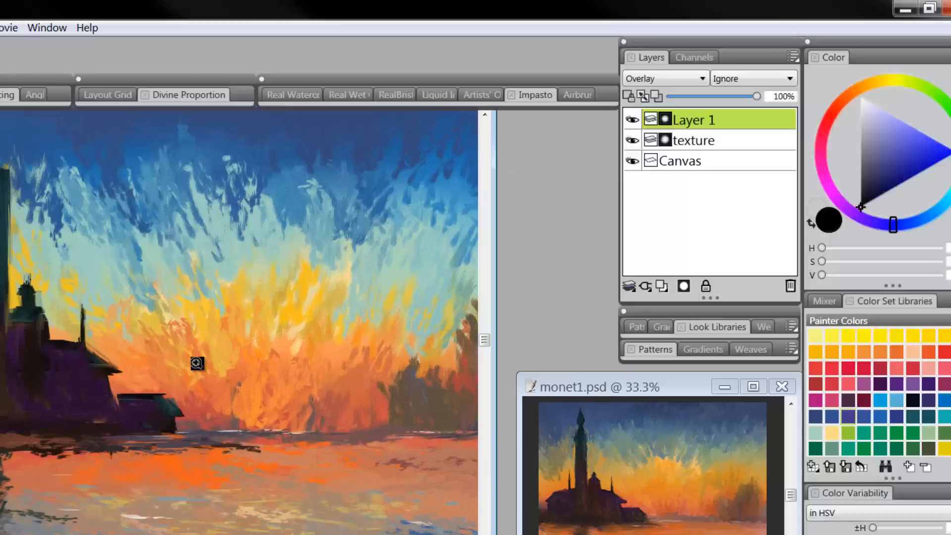
key("ctrl+plus")
left_click_drag(285, 260, 212, 438)
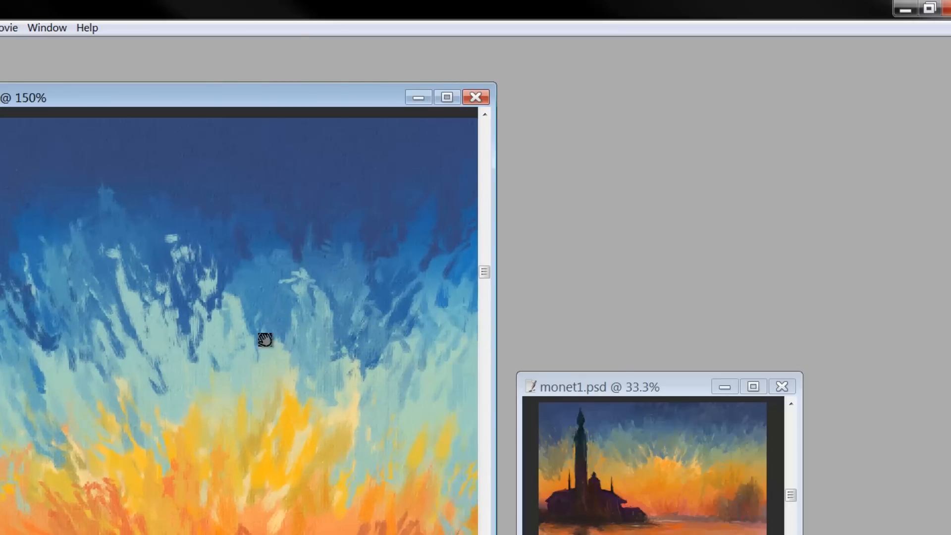
left_click_drag(295, 297, 258, 375)
left_click(304, 356, "ctrl+alt")
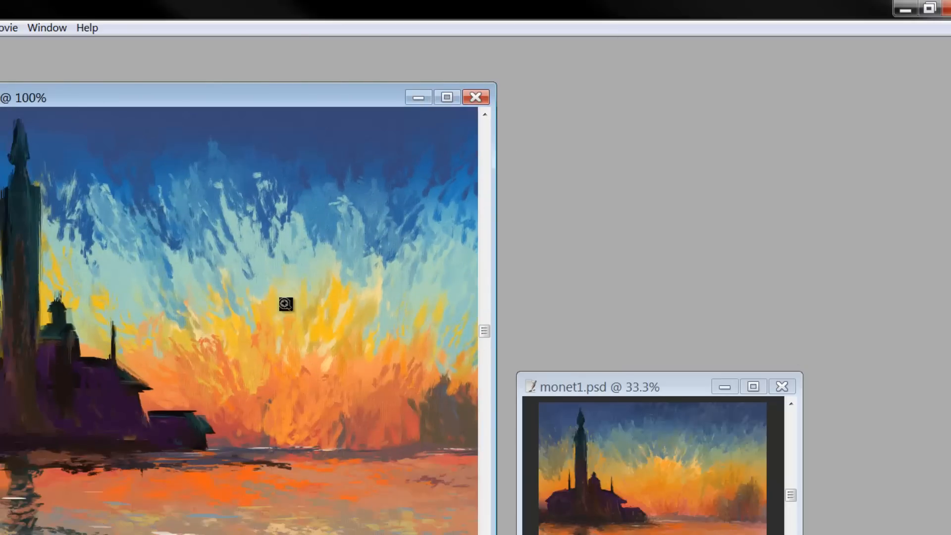
left_click(250, 358, "ctrl+alt")
left_click_drag(293, 402, 253, 373)
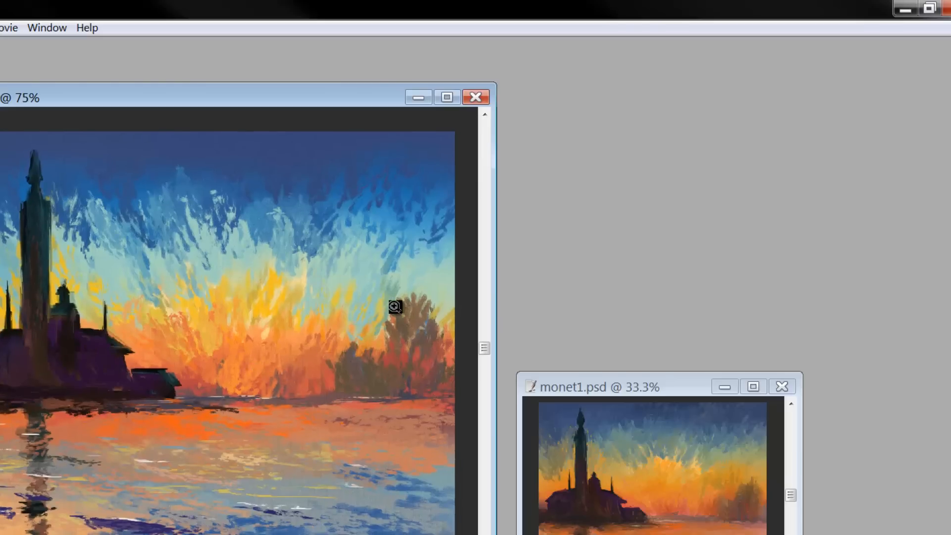
Step: Add a new layer above the texture layers with the Multiply composite method and fill it with a pale yellow
key("Tab")
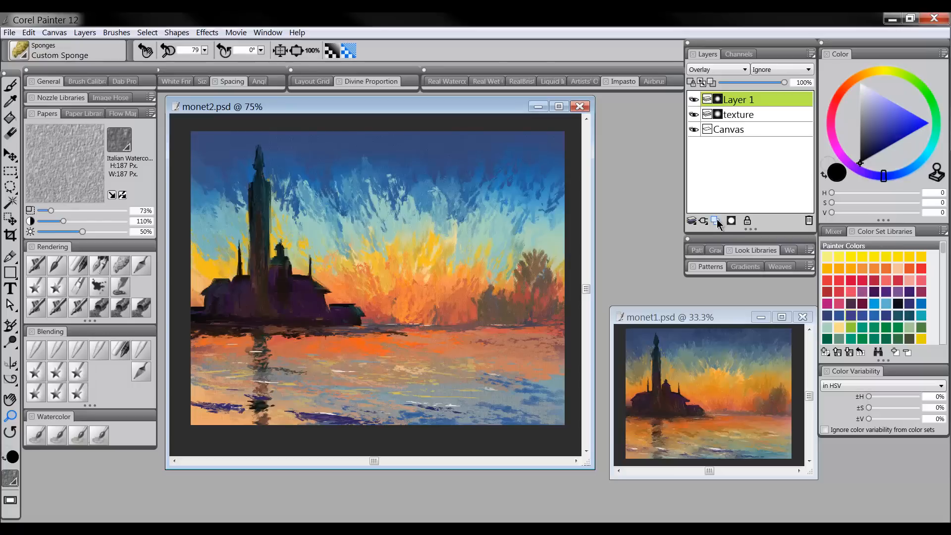
left_click(707, 231)
left_click(713, 69)
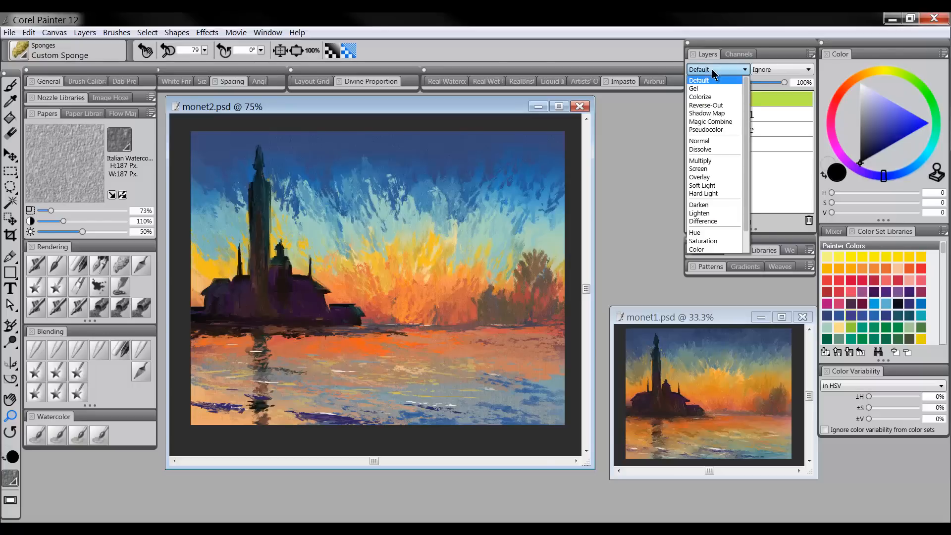
left_click(706, 160)
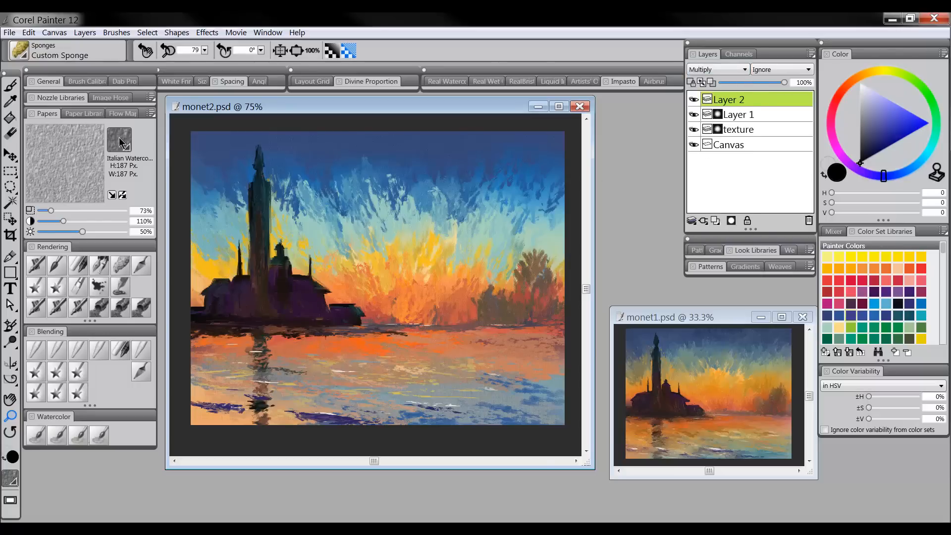
left_click(11, 118)
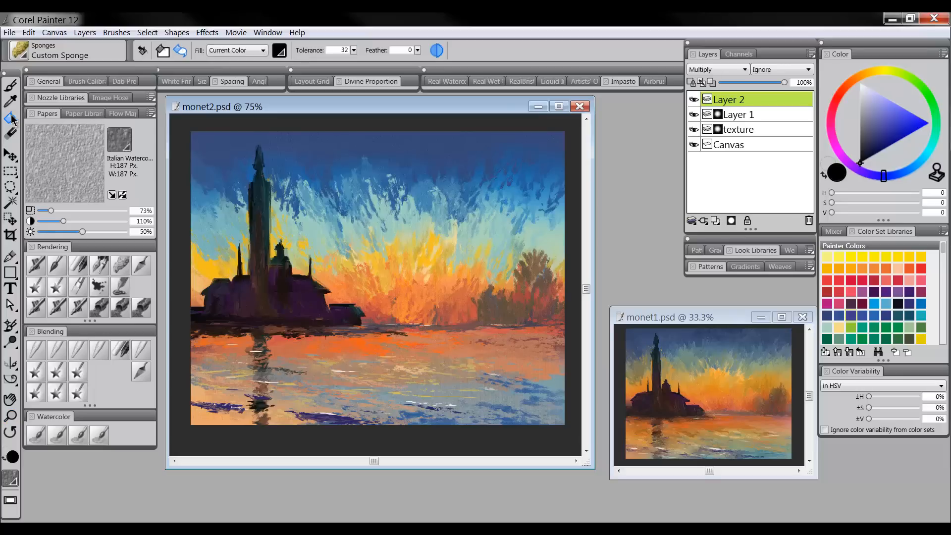
left_click(877, 72)
left_click(880, 101)
left_click_drag(881, 100, 877, 92)
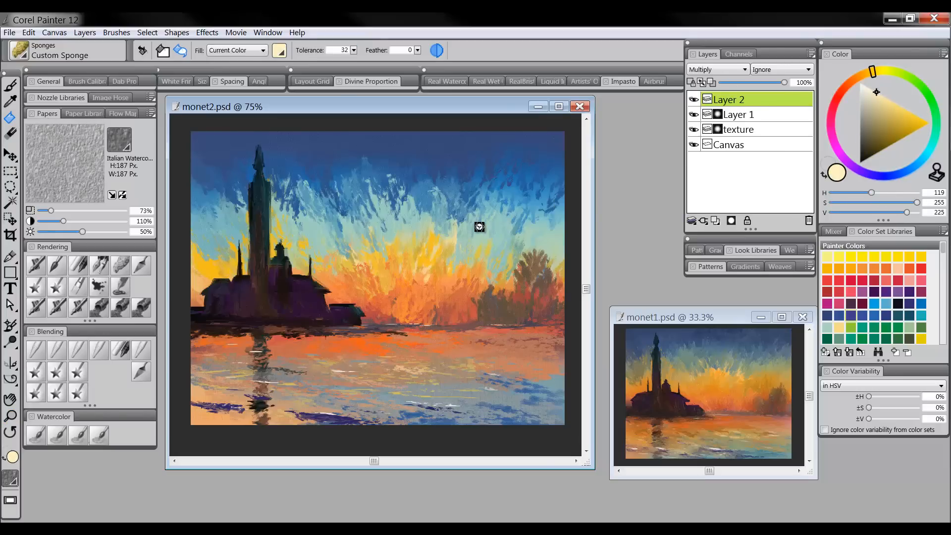
left_click(476, 226)
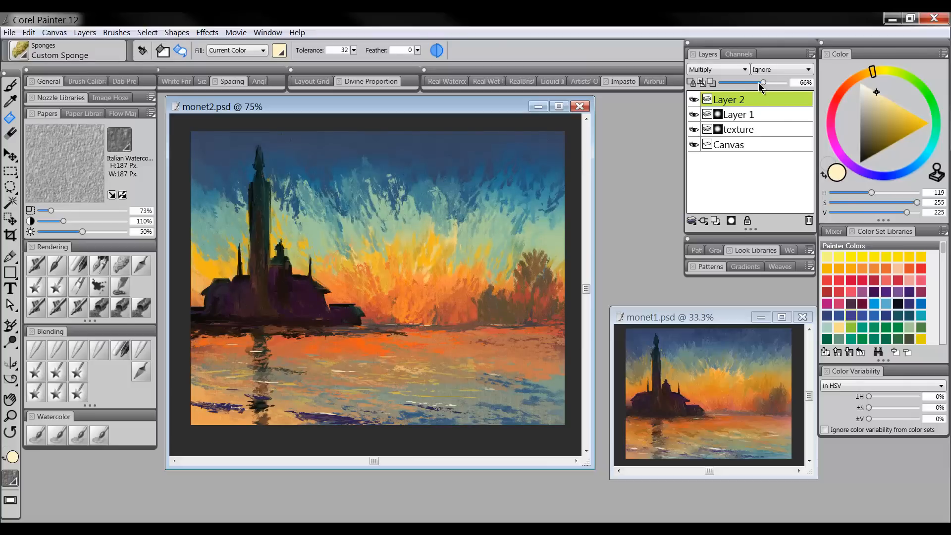
Step: Lower the pale yellow Multiply layer's opacity to 53% and drop all layers onto the canvas
left_click_drag(759, 83, 752, 84)
left_click(750, 83)
left_click(85, 32)
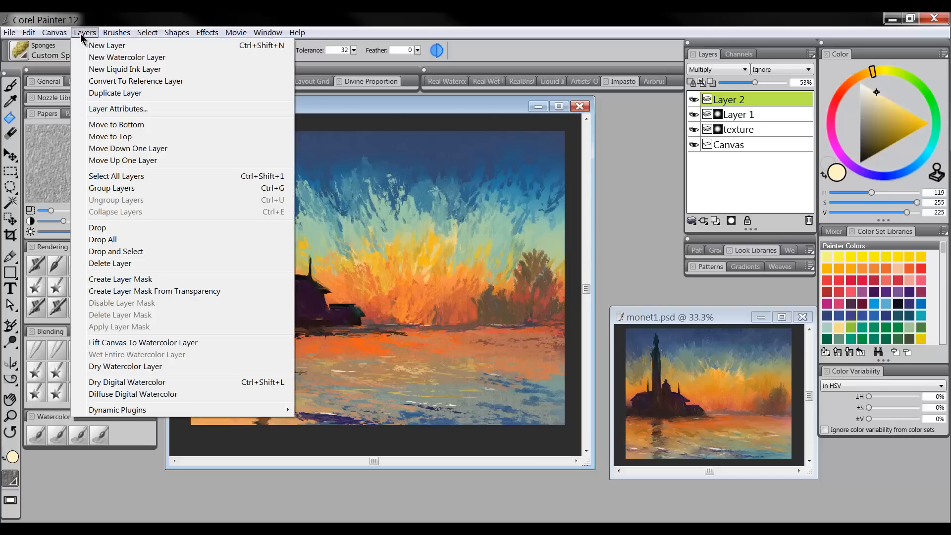
left_click(107, 239)
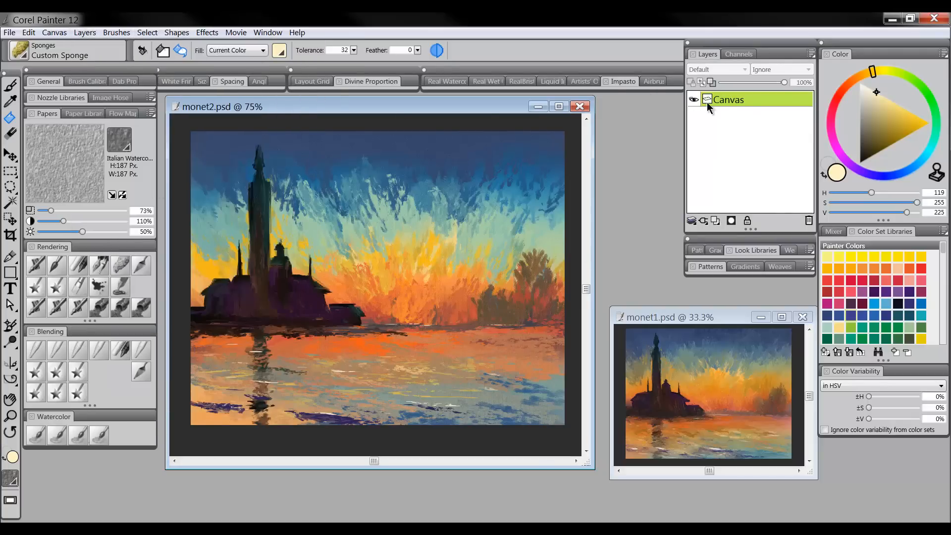
Step: Select the whole canvas, copy it and paste it in place as a new layer
left_click(147, 33)
left_click(151, 47)
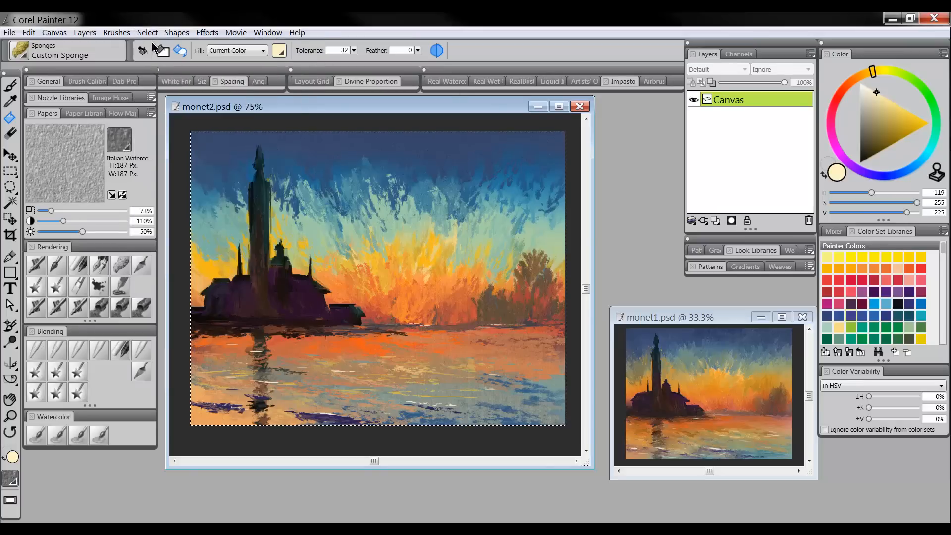
left_click(28, 33)
left_click(45, 101)
left_click(29, 32)
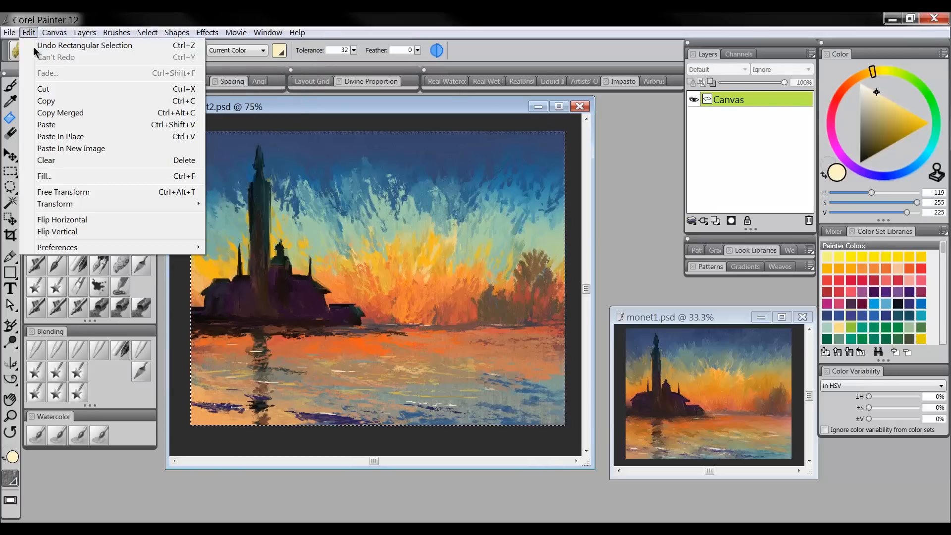
left_click(54, 137)
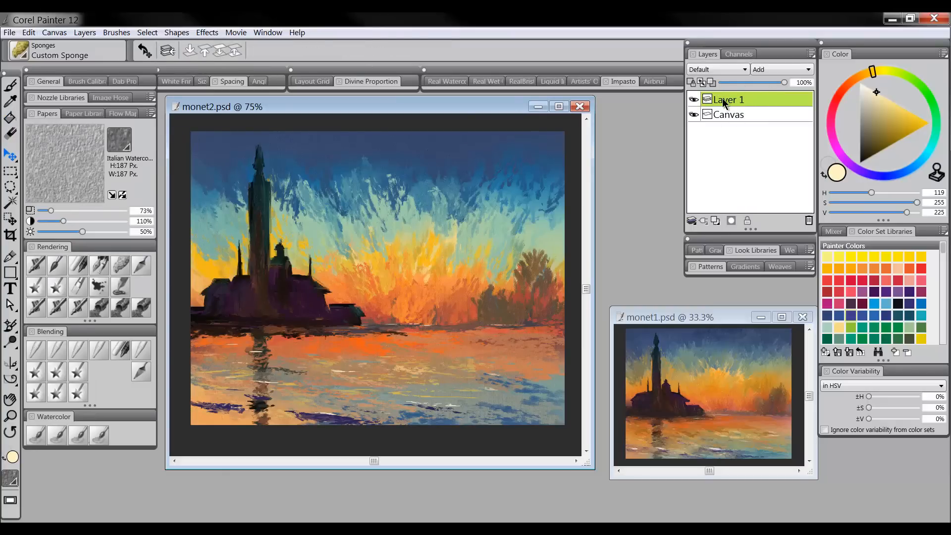
Step: Fine-tune the contrast and brightness of the pasted Layer 1, and toggle its visibility to compare it with the canvas
left_click(208, 33)
mouse_move(227, 76)
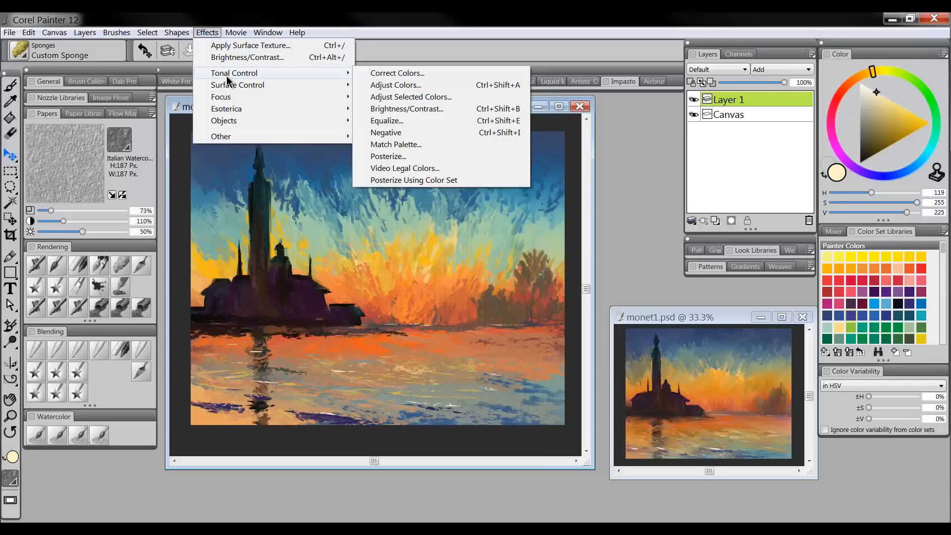
left_click(409, 110)
left_click_drag(486, 231, 692, 210)
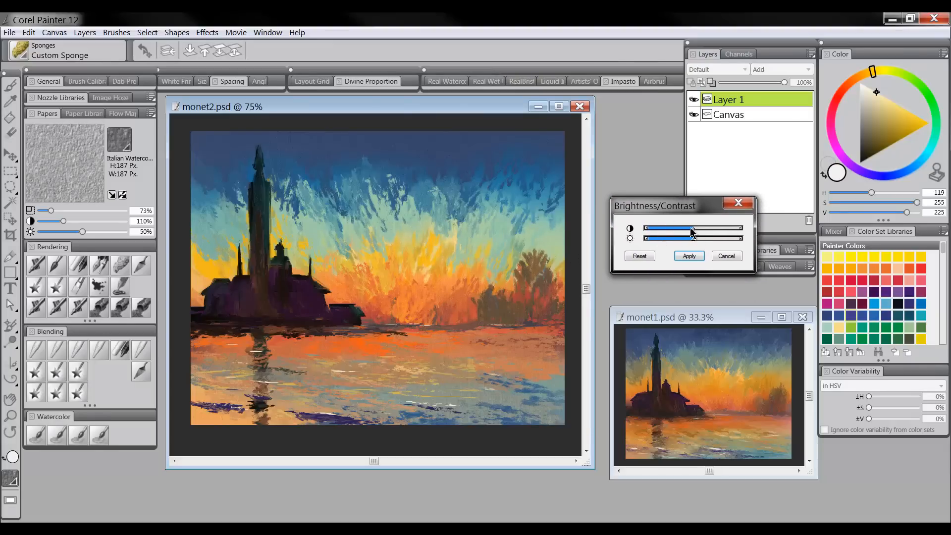
left_click_drag(695, 229, 694, 233)
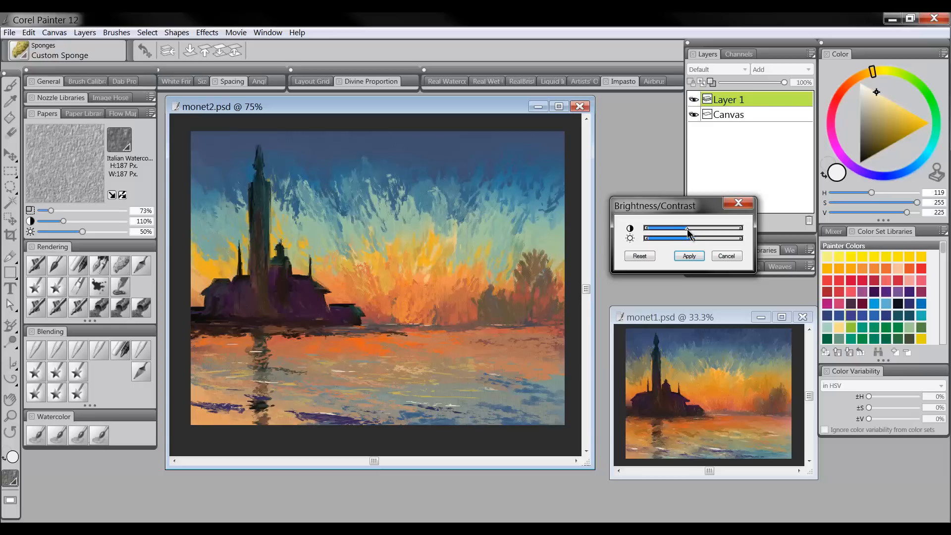
left_click_drag(692, 242, 691, 229)
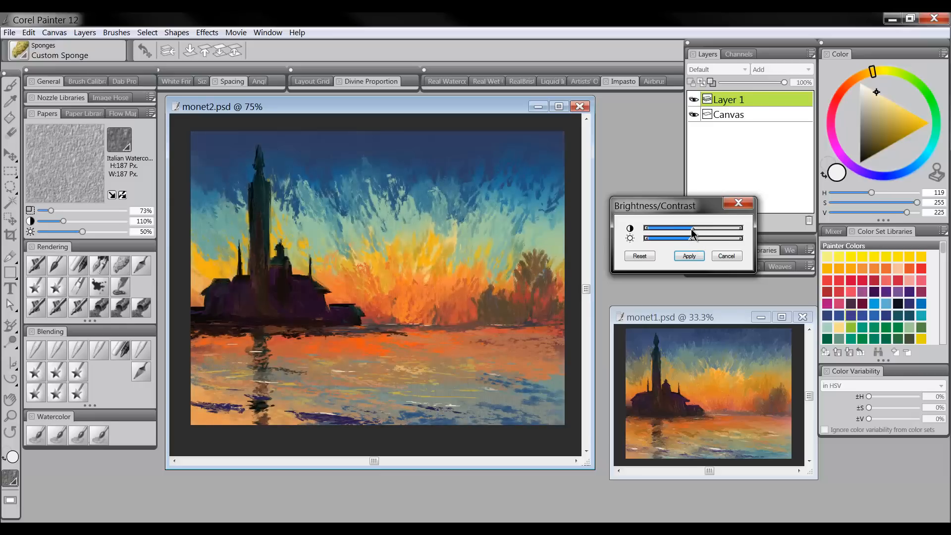
left_click(689, 256)
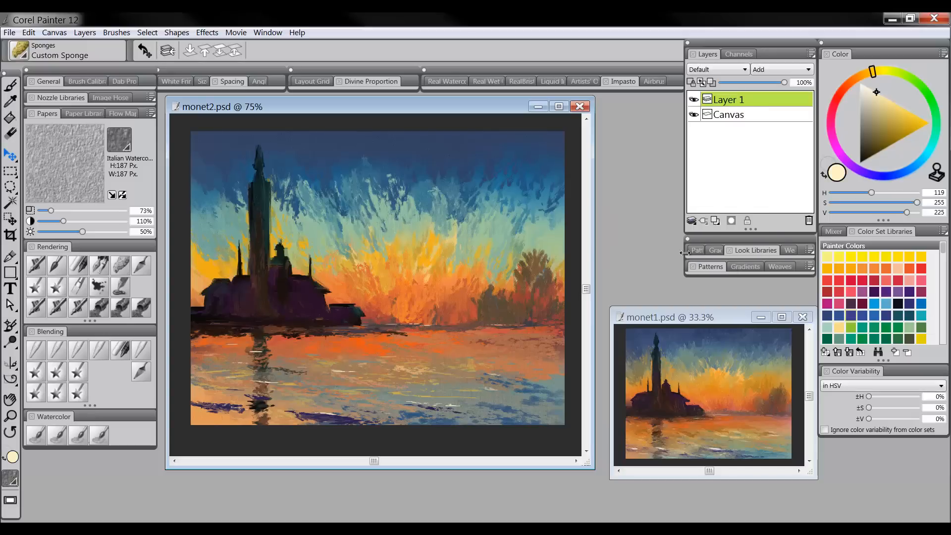
left_click(694, 100)
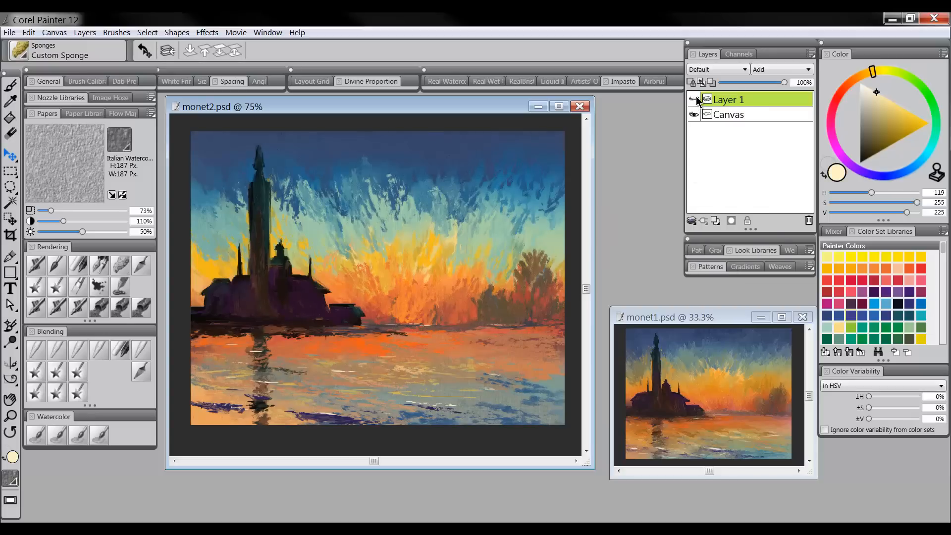
left_click(694, 100)
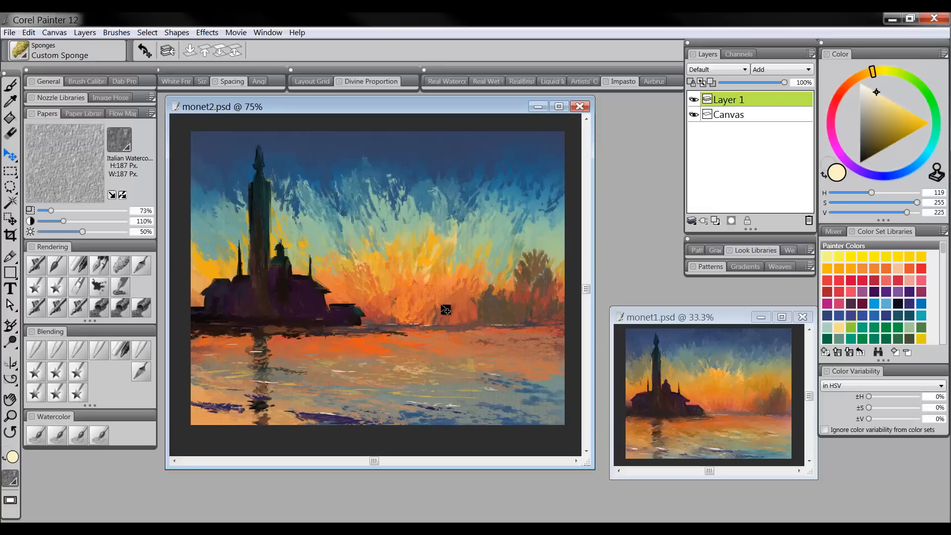
Step: Undo the brightness and contrast adjustment, the pasted layer and the layer drop, restoring the separate texture and Multiply layers
left_click(10, 415)
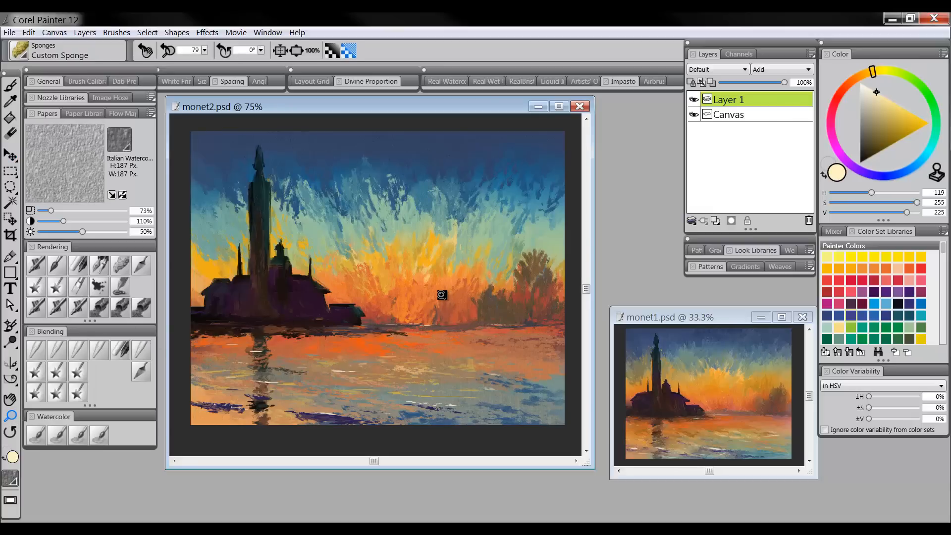
left_click(442, 300)
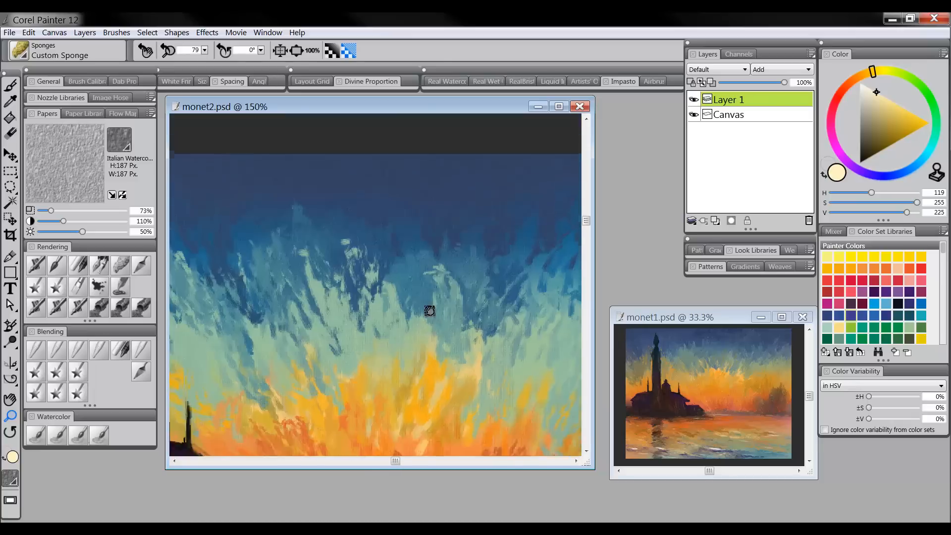
key("ctrl+z")
key("ctrl+z")
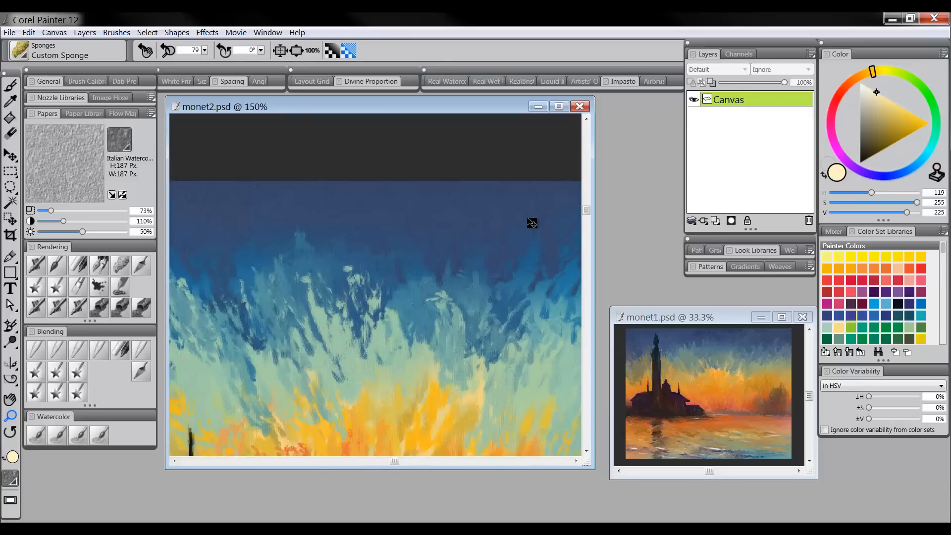
key("ctrl+z")
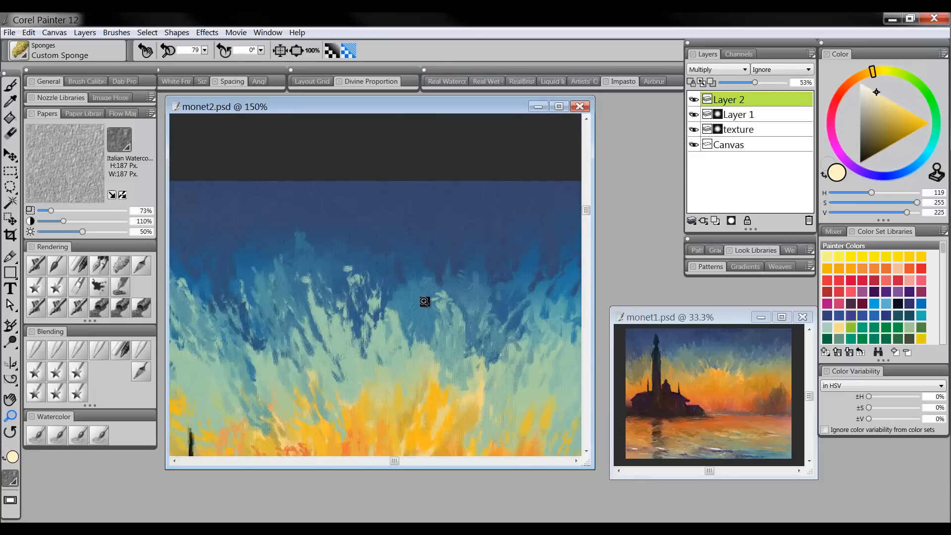
key("Tab")
left_click(415, 323, "ctrl+alt")
left_click(417, 325, "ctrl+alt")
left_click_drag(418, 334, 422, 258)
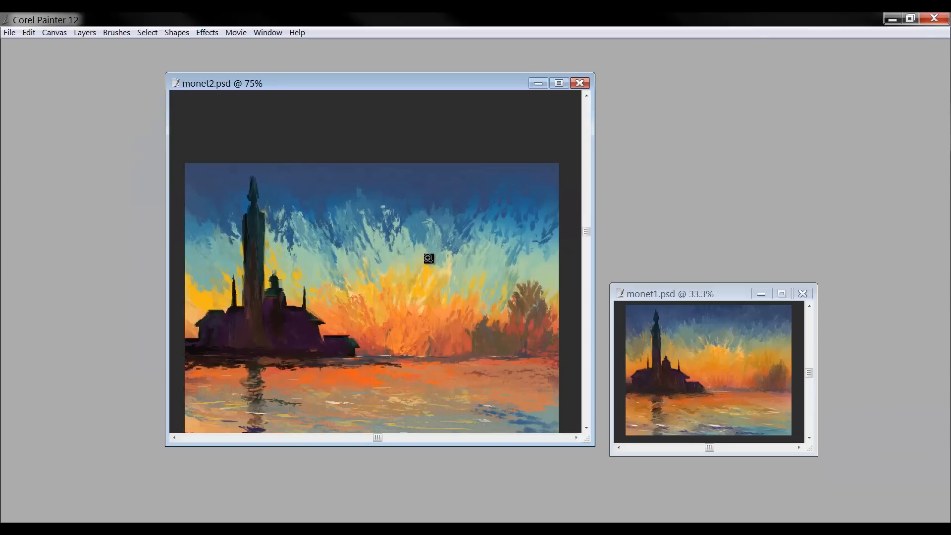
left_click(434, 257, "ctrl")
key("Tab")
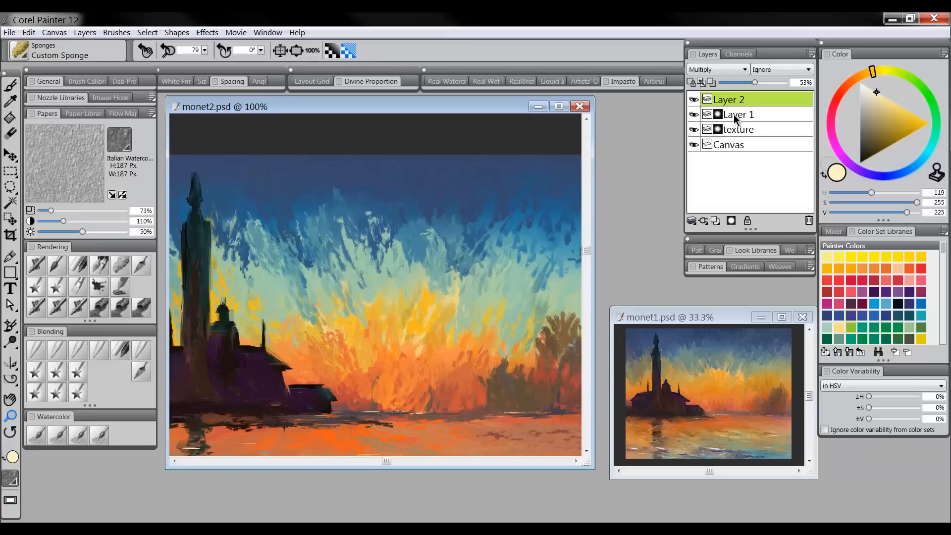
Step: Select the Canvas layer and smear the dark blue sky down towards the sunset with the Coarse Oily Blender at size 64.5
left_click(728, 146)
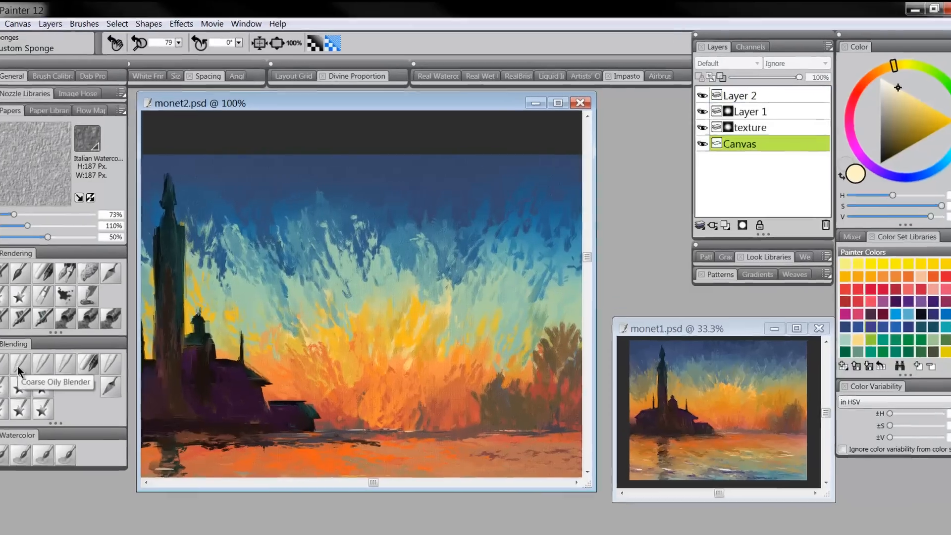
left_click(57, 352)
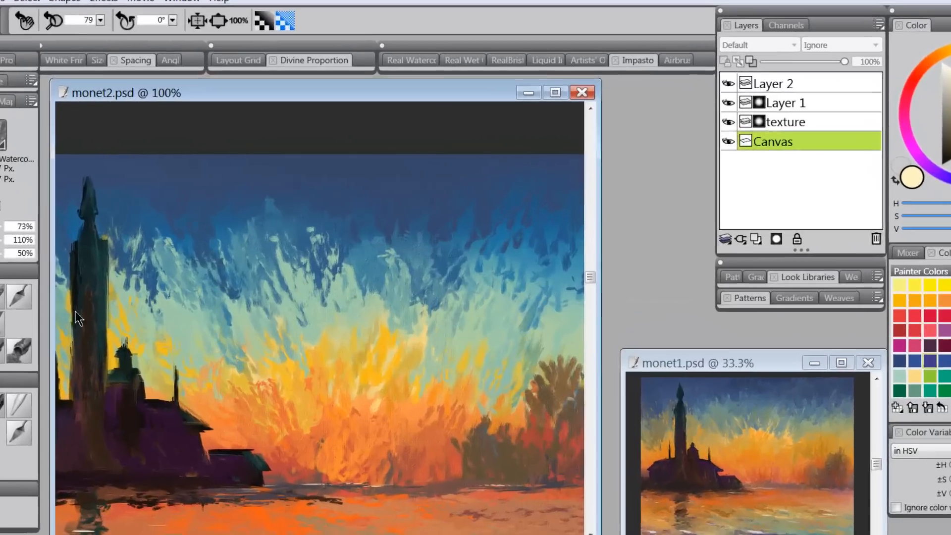
key("bracketright")
mouse_move(316, 240)
left_mouse_down()
mouse_move(319, 308)
mouse_move(307, 275)
mouse_move(346, 304)
mouse_move(292, 275)
mouse_move(335, 272)
mouse_move(322, 276)
mouse_move(295, 340)
mouse_move(404, 356)
mouse_move(395, 371)
mouse_move(244, 340)
mouse_move(212, 282)
mouse_move(311, 250)
mouse_move(356, 204)
mouse_move(442, 334)
left_mouse_up()
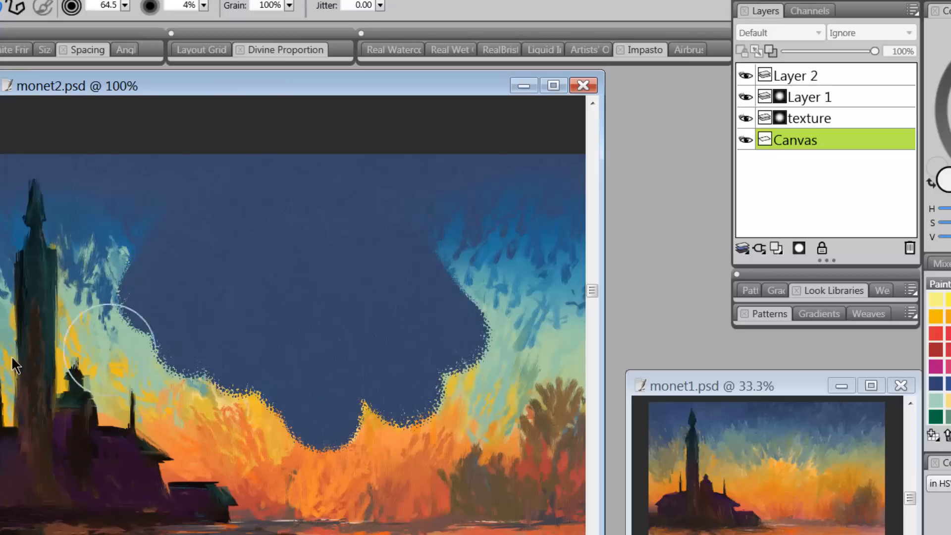
Step: Undo the wide dark smear and leave only a round swirl of blended blue and yellow in the sky above the sunset
key("m")
left_click(282, 300)
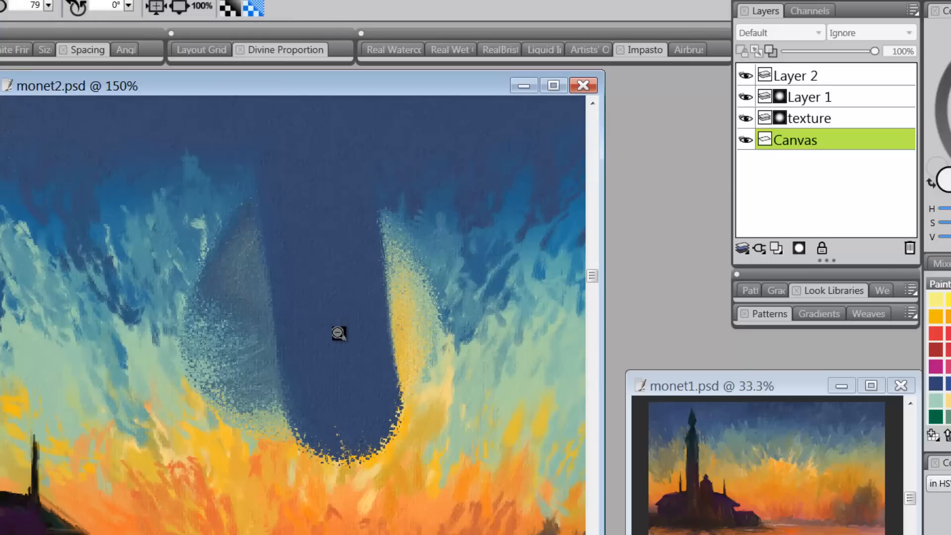
left_click(341, 333, "ctrl+alt")
left_click(341, 335, "ctrl+alt")
left_click(343, 336, "ctrl+alt")
key("ctrl+z")
left_click(354, 332)
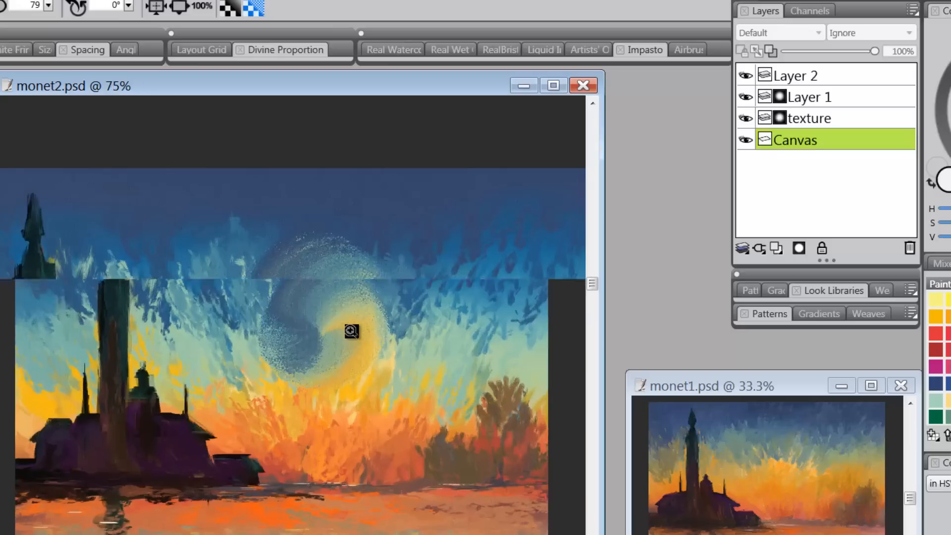
left_click(358, 334)
left_click(327, 337)
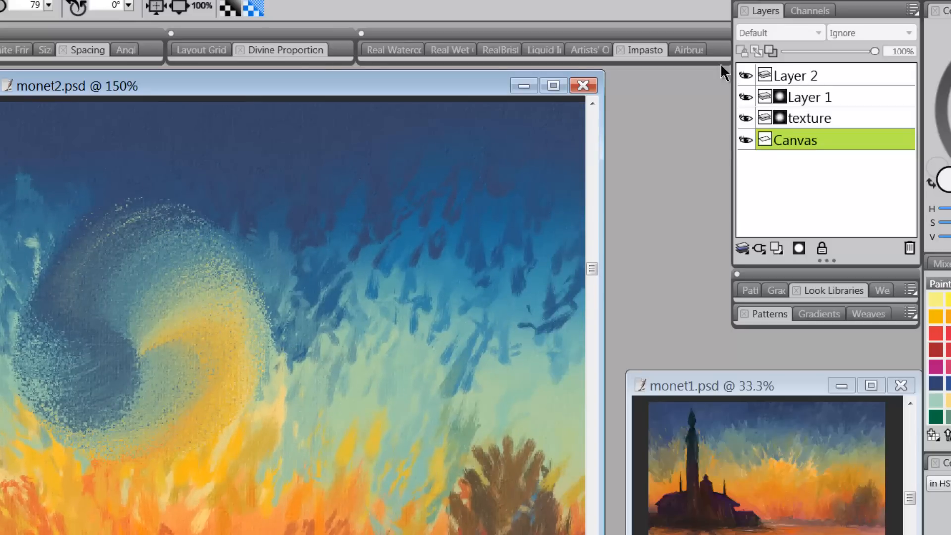
Step: Drop all layers onto the canvas, merging the paper textures with the swirled sky
left_click(1, 1)
mouse_move(0, 0)
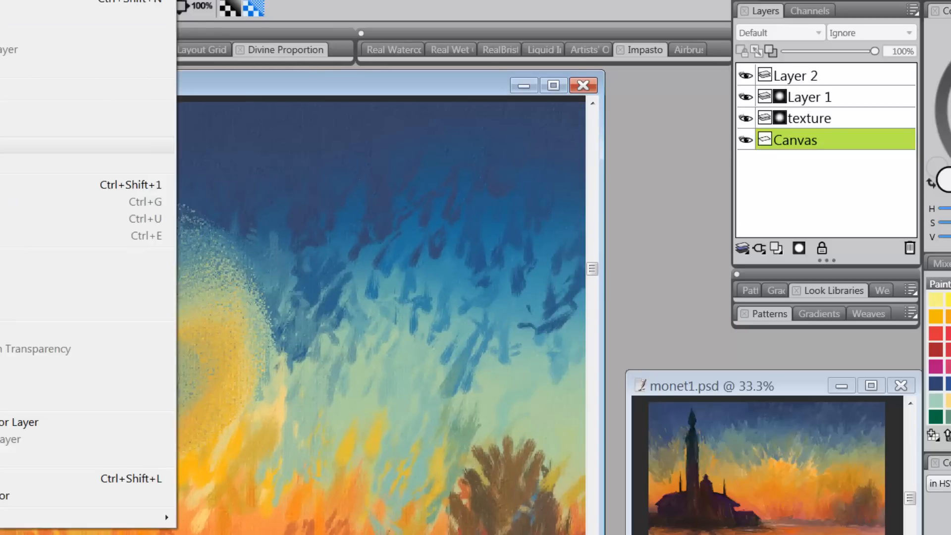
left_click(91, 274)
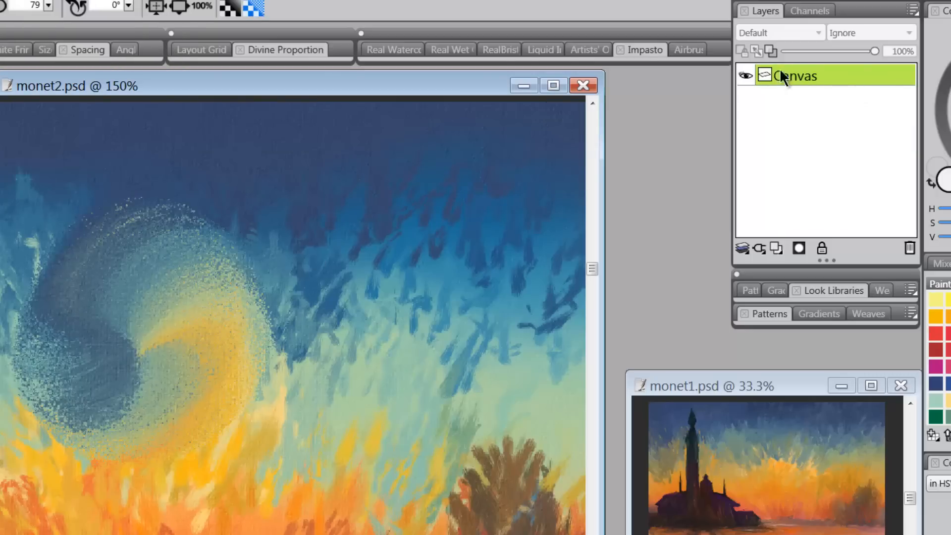
left_click(375, 312, "alt")
left_click_drag(303, 327, 461, 352)
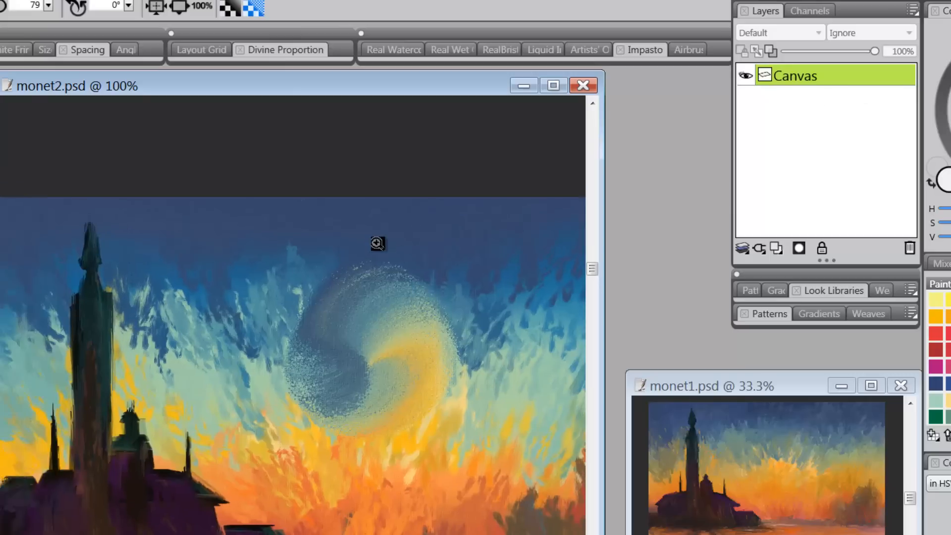
Step: Try smearing the merged texture in the dark blue sky with the blender at size 31.7, and undo the strokes and the layer drop
left_click(375, 227)
key("b")
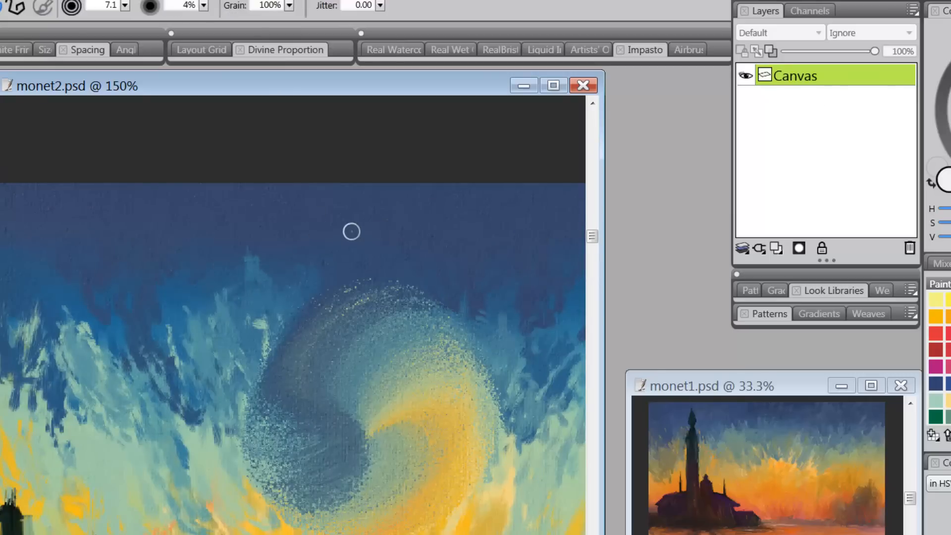
left_click_drag(252, 216, 269, 246)
mouse_move(223, 233)
left_mouse_down()
mouse_move(319, 240)
mouse_move(208, 243)
left_mouse_up()
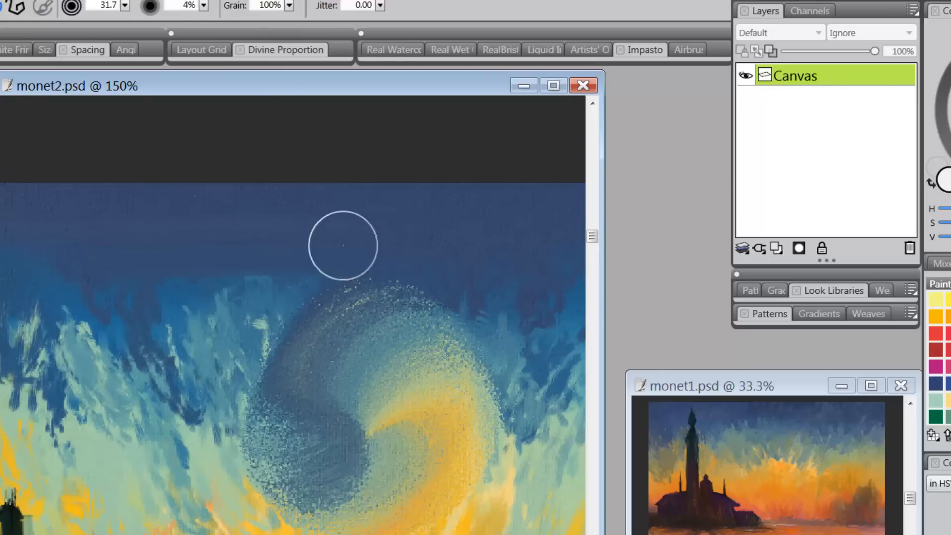
mouse_move(429, 250)
left_mouse_down()
mouse_move(98, 278)
mouse_move(490, 328)
mouse_move(297, 340)
mouse_move(89, 393)
mouse_move(244, 414)
mouse_move(552, 367)
left_mouse_up()
key("ctrl+z")
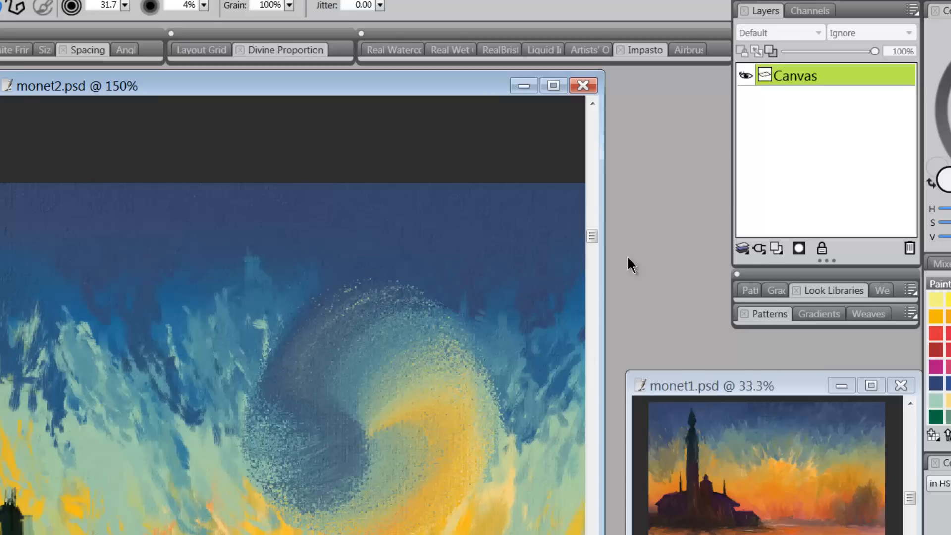
key("ctrl+z")
Step: Hide and show Layer 1 and the texture layer to compare the sky with and without the paper textures
left_click(815, 102)
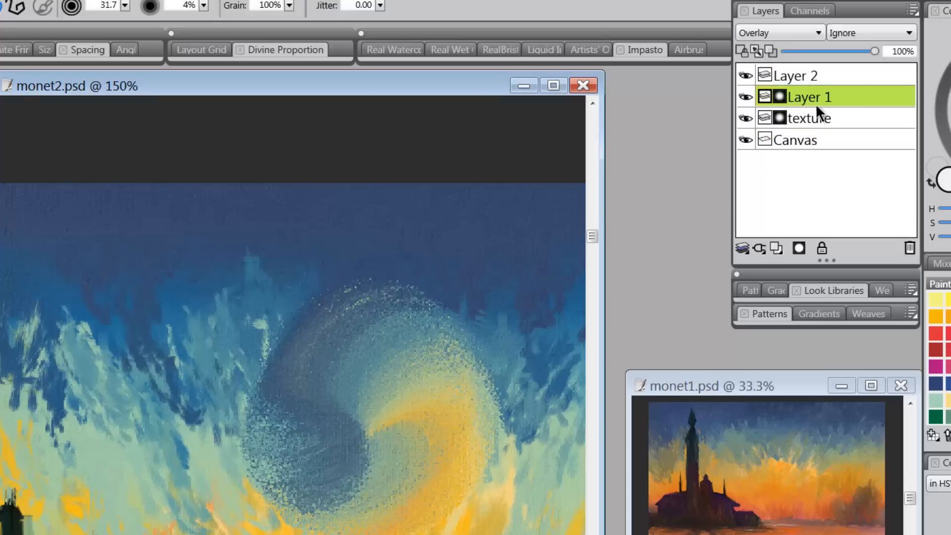
left_click(815, 118)
left_click(813, 102)
left_click(747, 119)
key("space")
left_click_drag(203, 463, 344, 420)
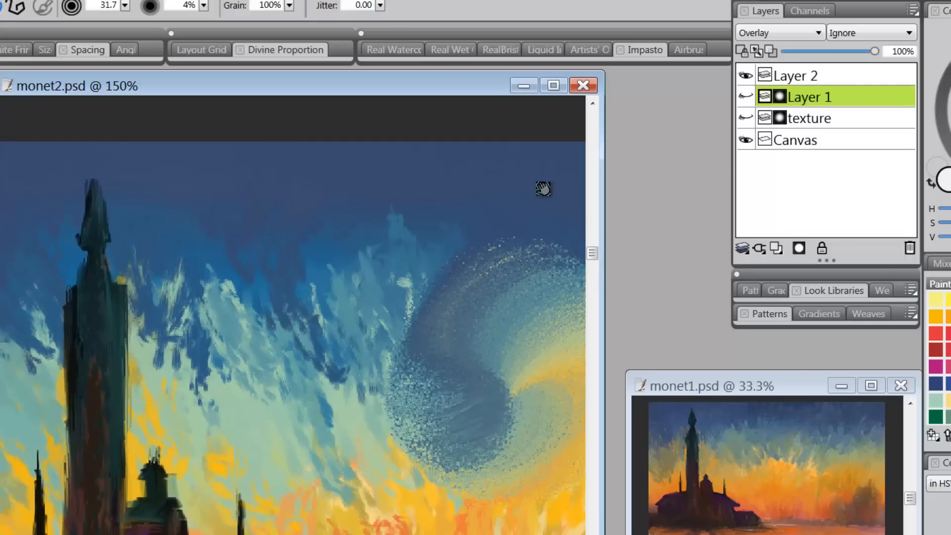
left_click(746, 97)
left_click(745, 119)
Step: Hide Layer 1 and the texture layer, and make the Canvas layer active
key("space")
key("ctrl+minus")
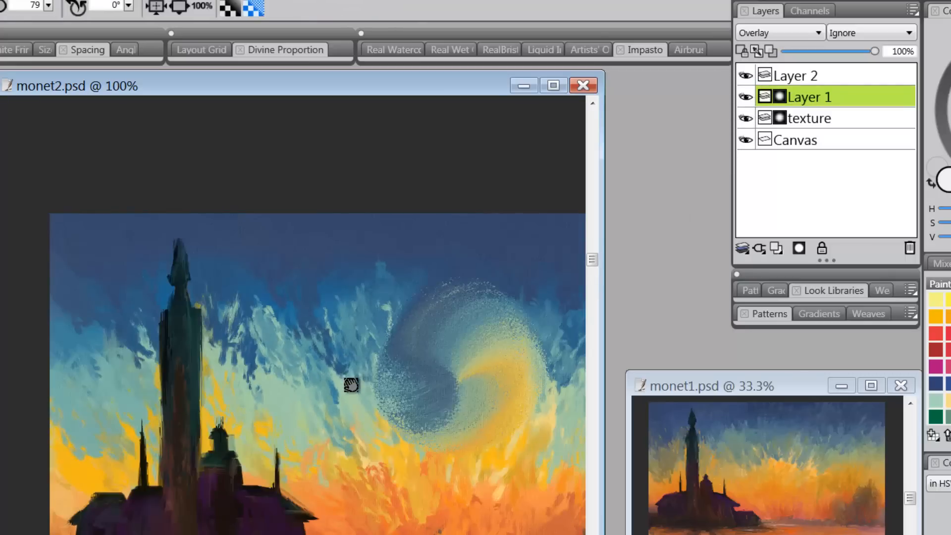
left_click_drag(350, 382, 340, 315)
left_click(746, 97)
left_click(746, 118)
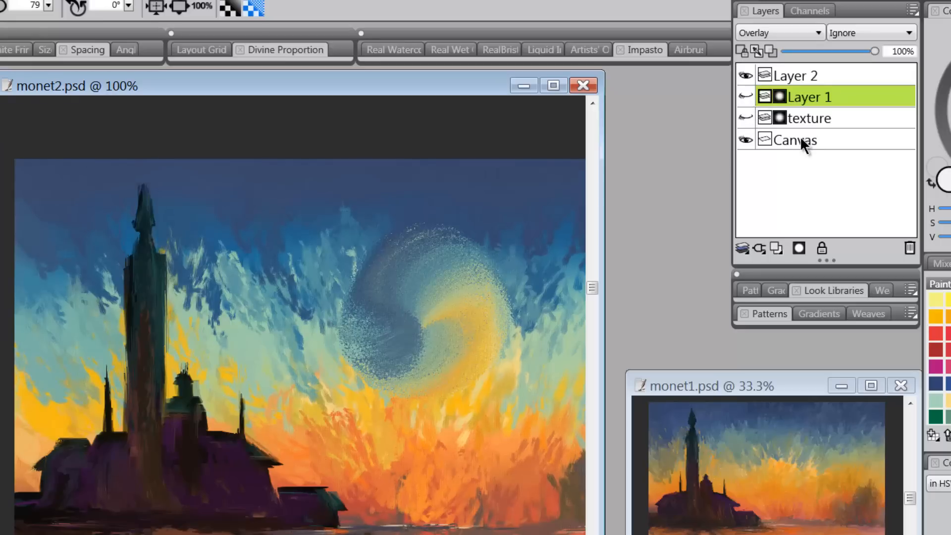
left_click(801, 140)
left_click_drag(436, 353, 400, 329)
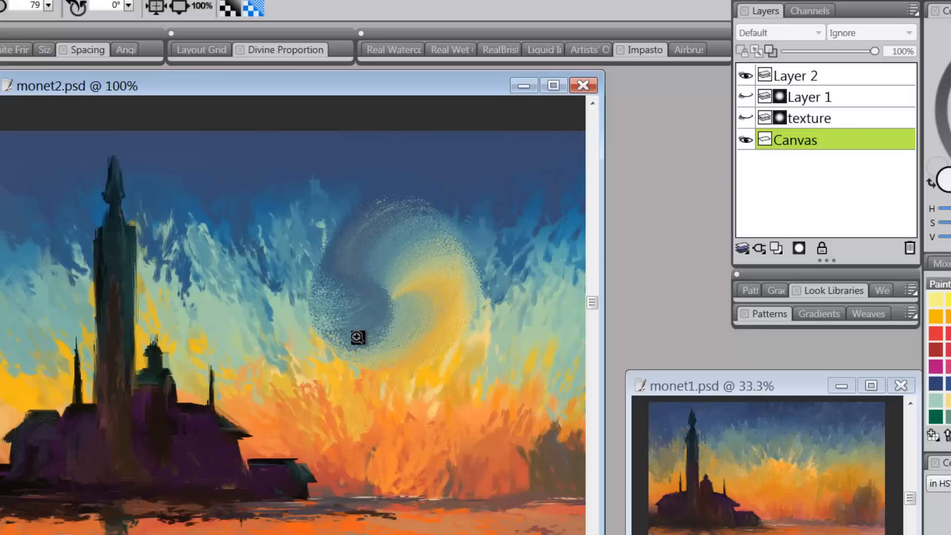
Step: Examine the swirl, sunset, trees and water across the painting with the texture layers hidden
key("space")
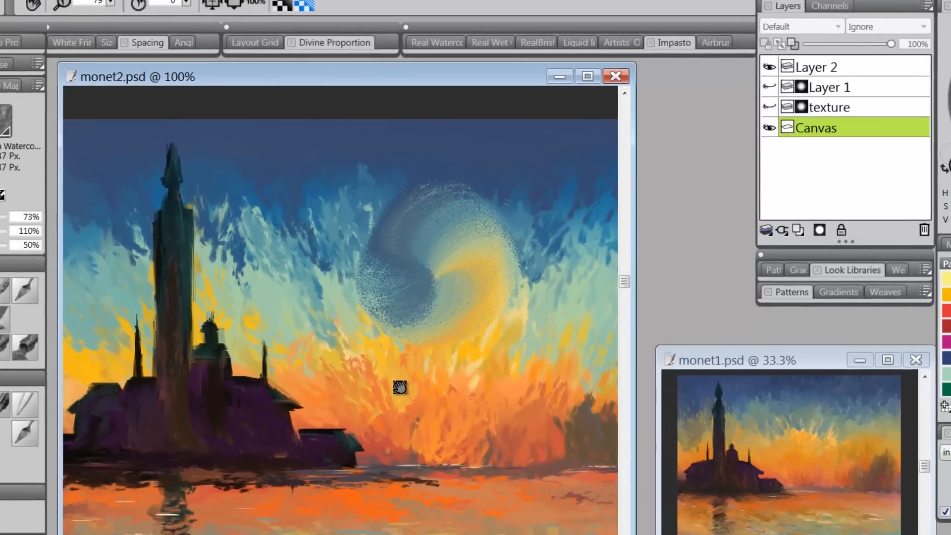
left_click_drag(357, 415, 284, 371)
left_click_drag(334, 397, 306, 401)
left_click_drag(425, 335, 345, 354)
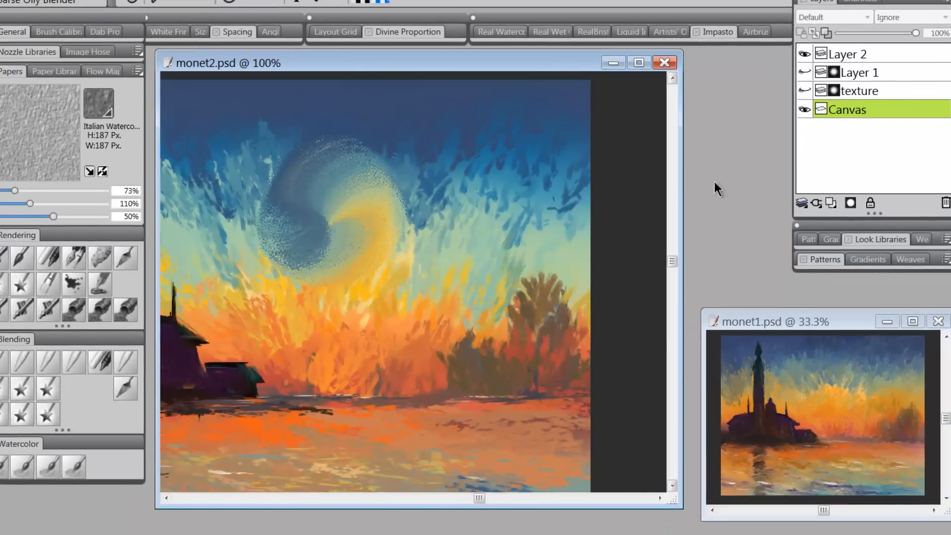
left_click_drag(412, 331, 530, 288)
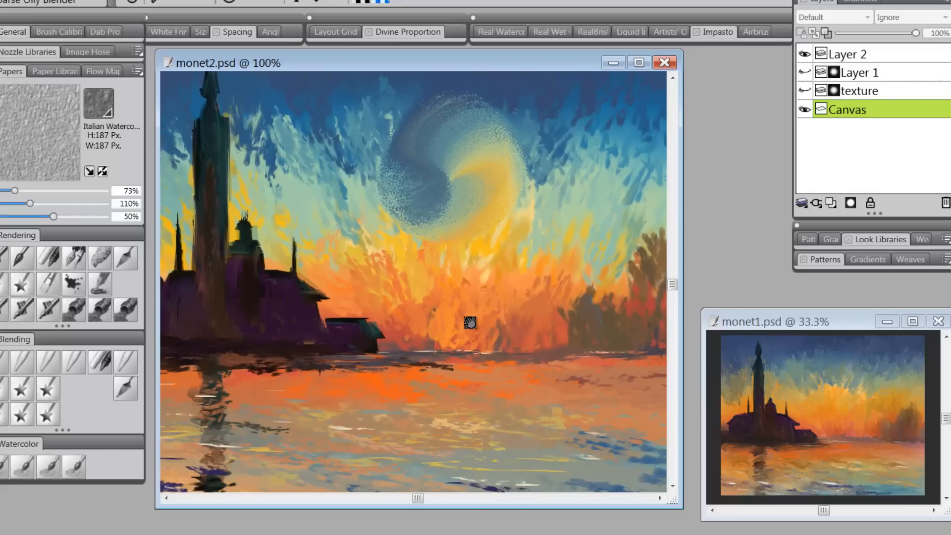
left_click_drag(471, 330, 520, 331)
left_click(472, 337, "alt")
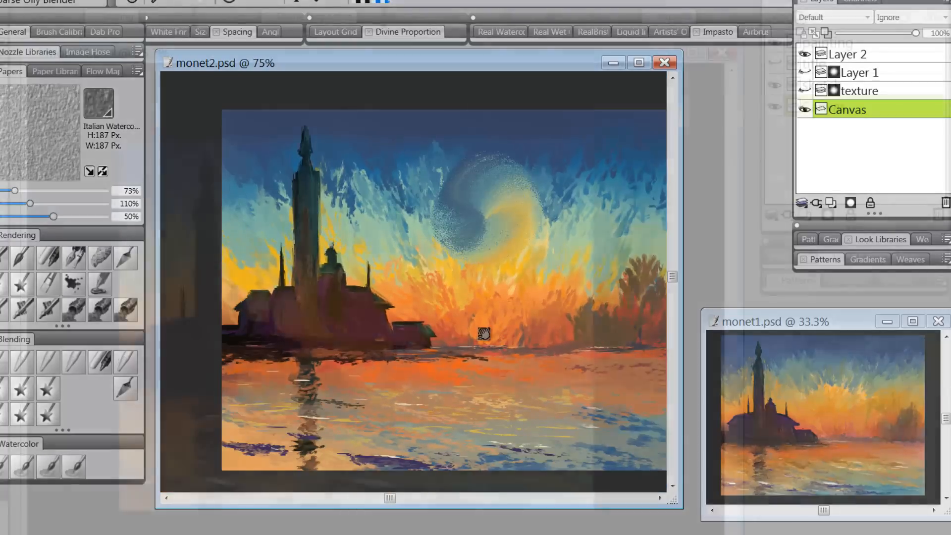